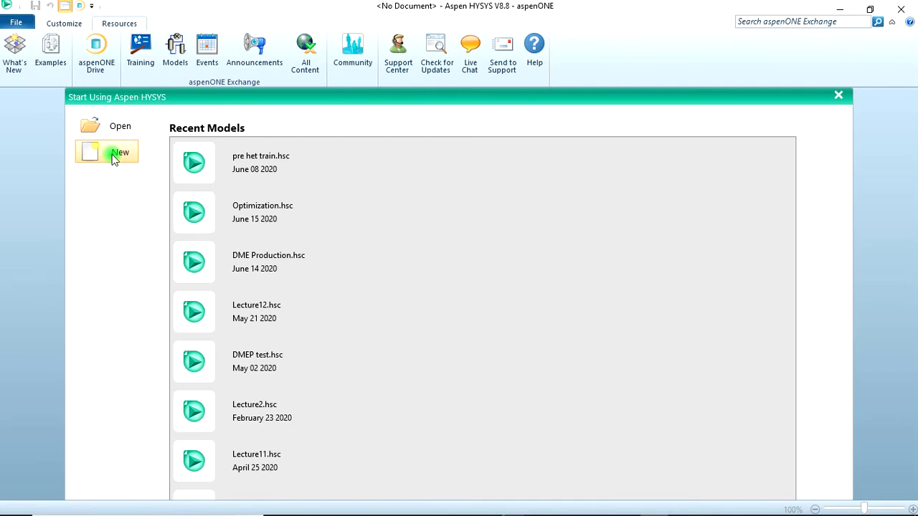
Step: Create a new simulation case and add an empty component list to it
{"action": "left_click", "coordinate": [115, 152]}
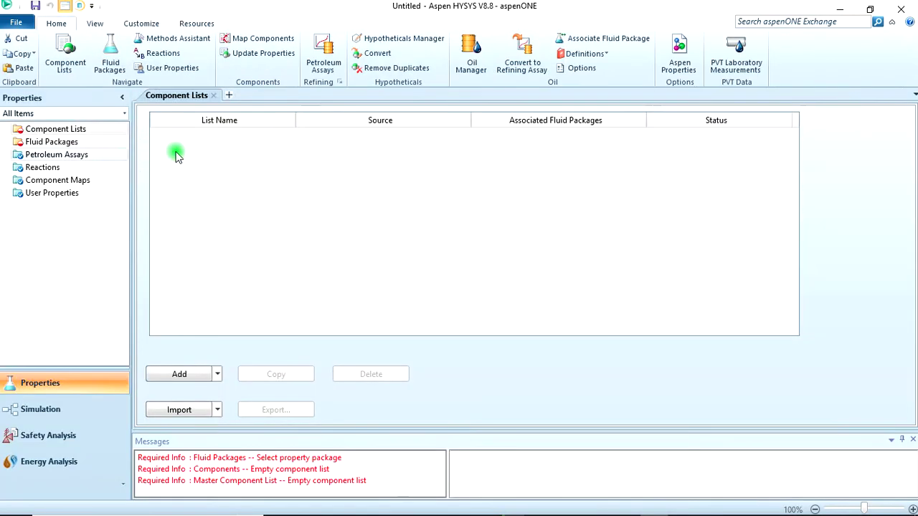
{"action": "left_click", "coordinate": [83, 130]}
{"action": "left_click", "coordinate": [179, 374]}
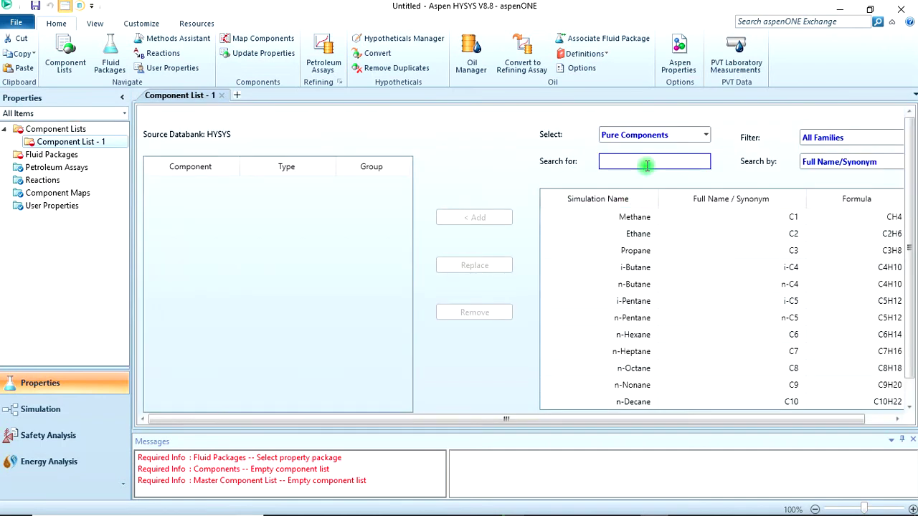
Step: Search the pure components for "tetrahydro" and add tetrahydrofuran (TetraHyFuran) to the component list
{"action": "left_click", "coordinate": [646, 161]}
{"action": "type", "text": "tetrahydro"}
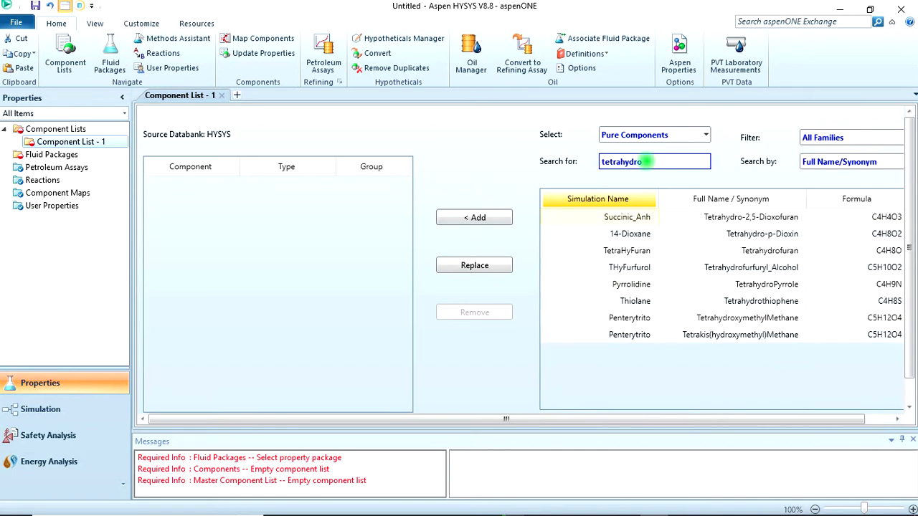
{"action": "left_click", "coordinate": [644, 253]}
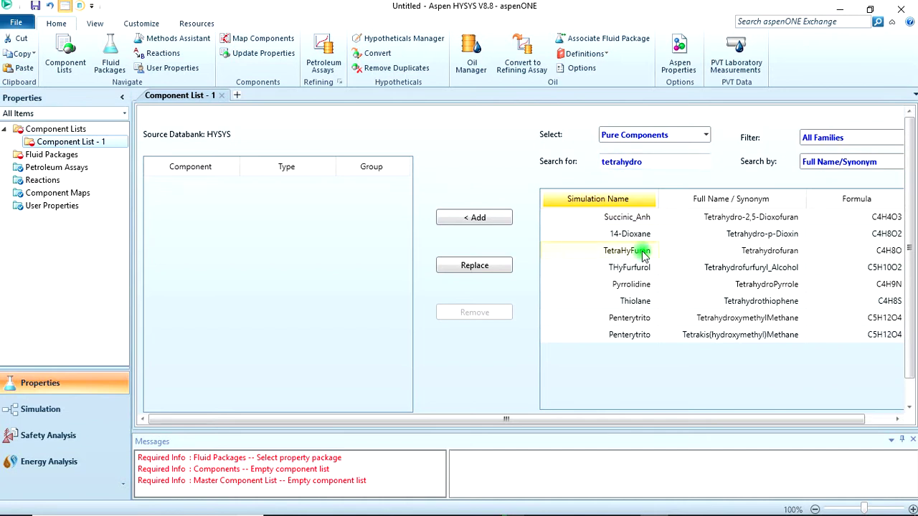
{"action": "left_click", "coordinate": [643, 254]}
{"action": "double_click", "coordinate": [643, 254]}
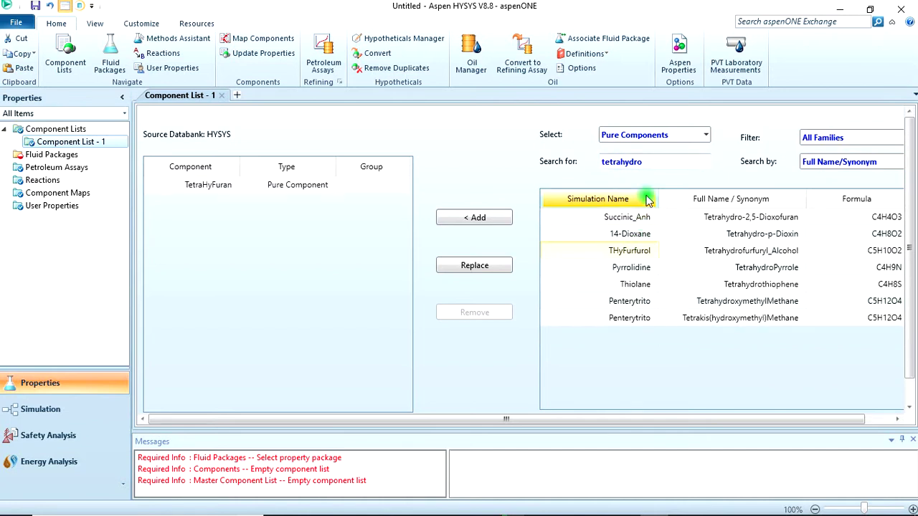
Step: Search the pure components for "toluene" and add Toluene to the component list
{"action": "left_click", "coordinate": [647, 161]}
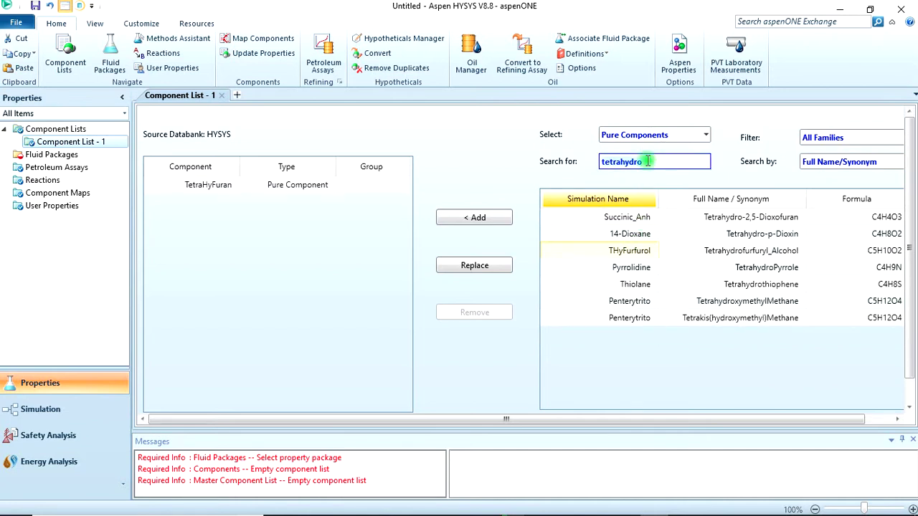
{"action": "double_click", "coordinate": [647, 161]}
{"action": "type", "text": "toluene"}
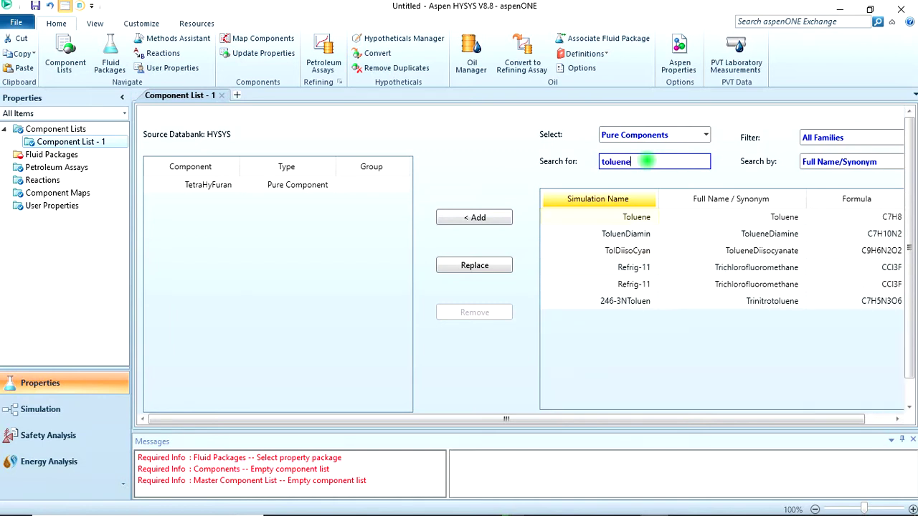
{"action": "left_click", "coordinate": [604, 219]}
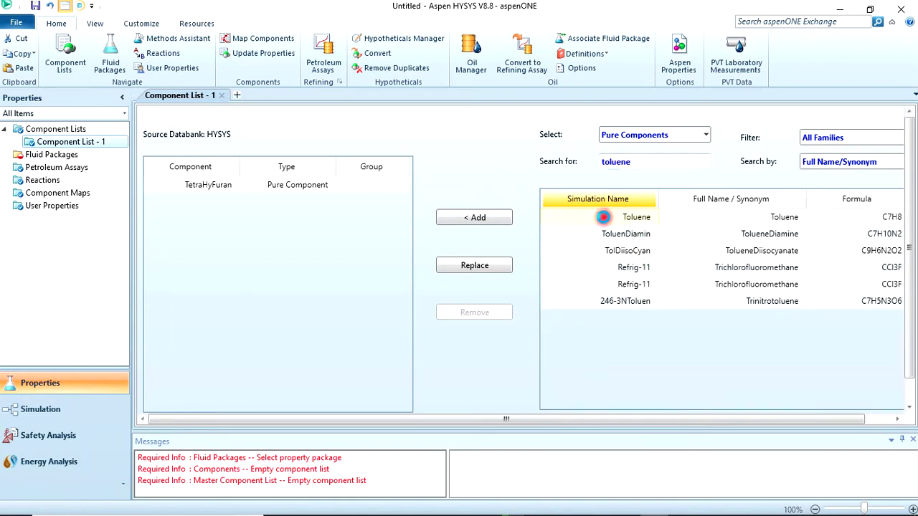
{"action": "double_click", "coordinate": [604, 220]}
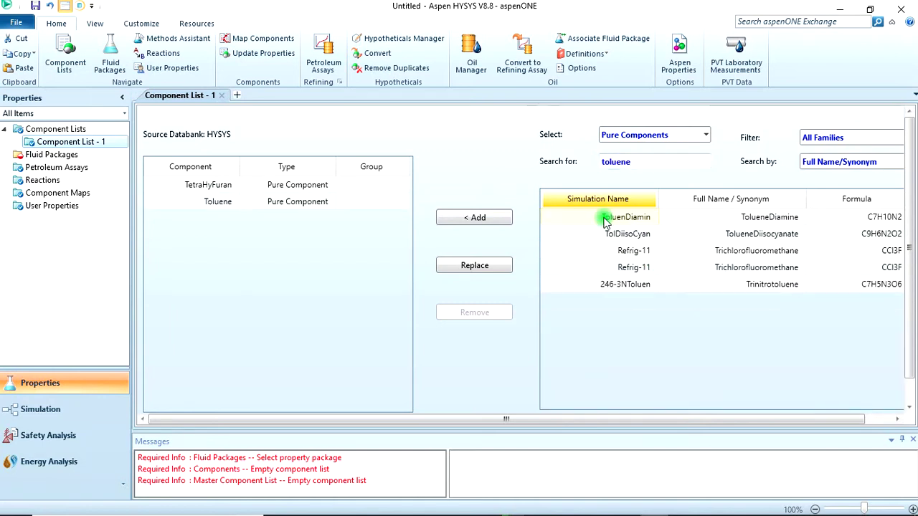
Step: Add a fluid package and choose Wilson as its property package
{"action": "left_click", "coordinate": [76, 155]}
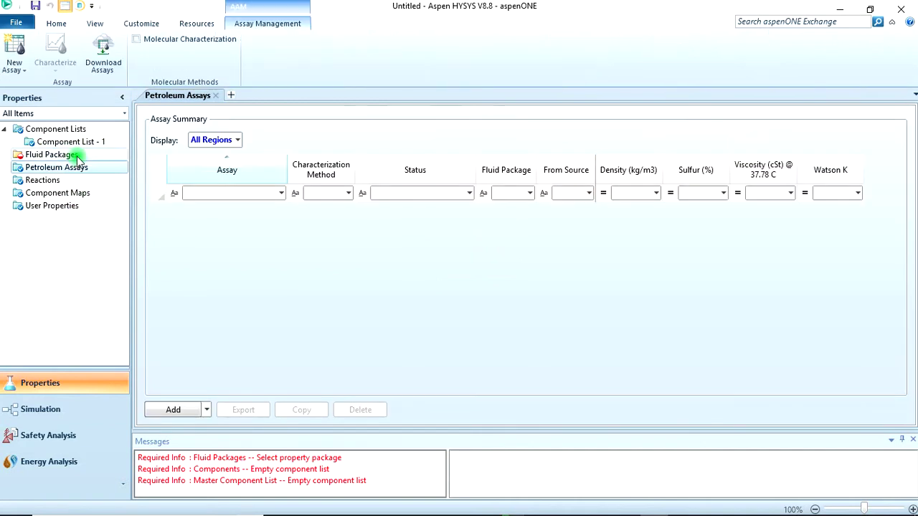
{"action": "left_click", "coordinate": [76, 155]}
{"action": "left_click", "coordinate": [175, 375]}
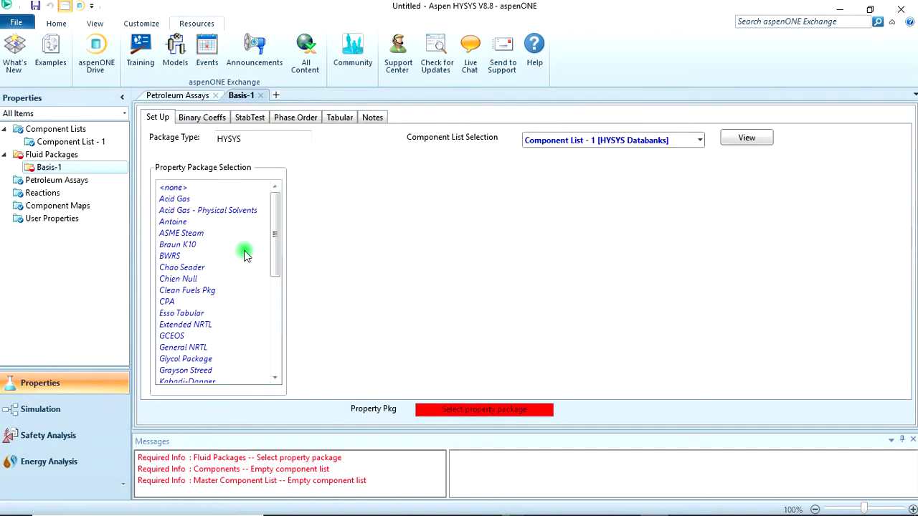
{"action": "left_click_drag", "start_coordinate": [273, 254], "coordinate": [262, 368]}
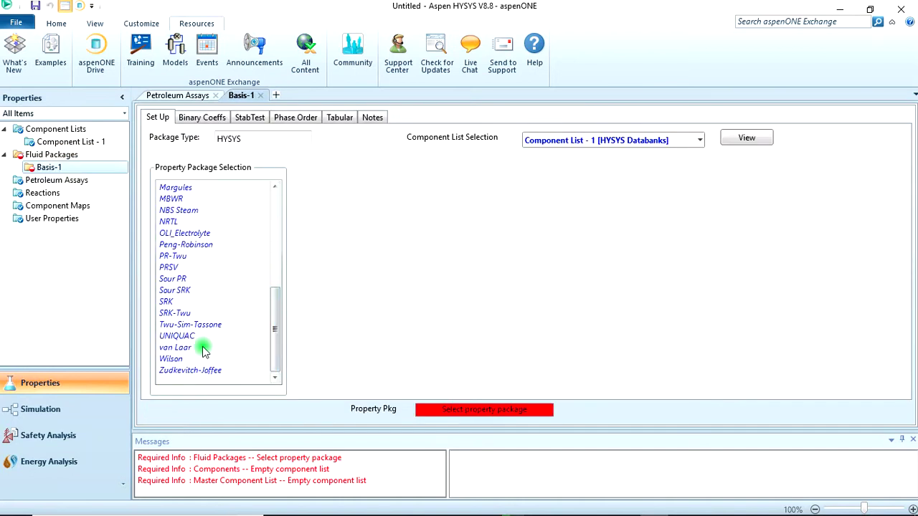
{"action": "left_click", "coordinate": [172, 358]}
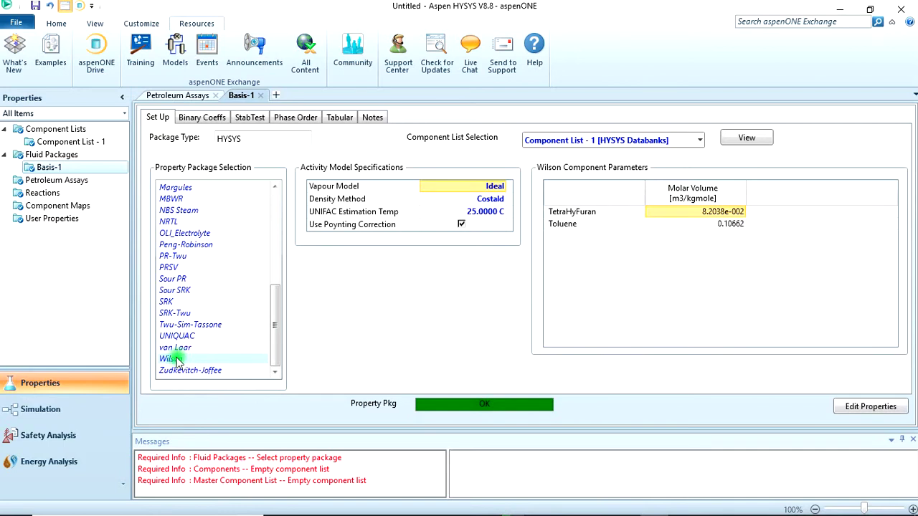
Step: Switch to the simulation environment and place a material stream on the empty flowsheet
{"action": "left_click", "coordinate": [66, 412]}
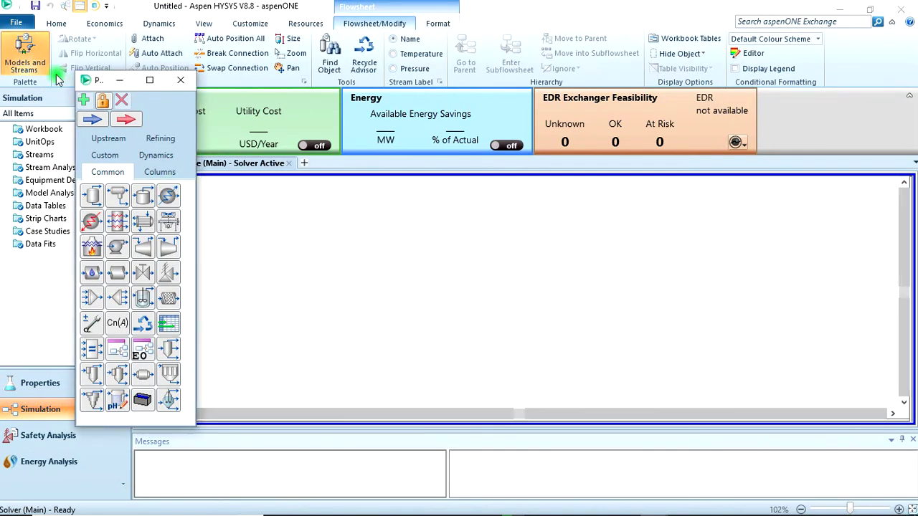
{"action": "left_click_drag", "start_coordinate": [96, 85], "coordinate": [30, 45]}
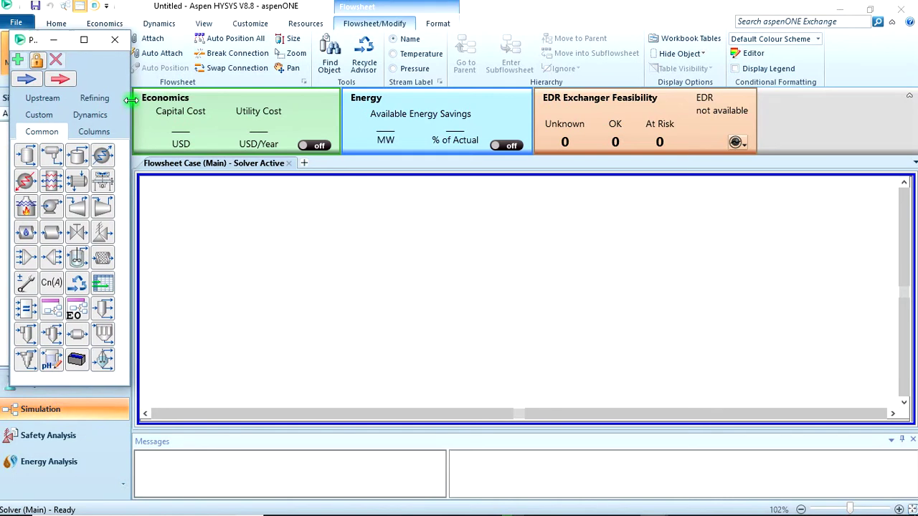
{"action": "left_click", "coordinate": [23, 79]}
{"action": "left_click", "coordinate": [213, 254]}
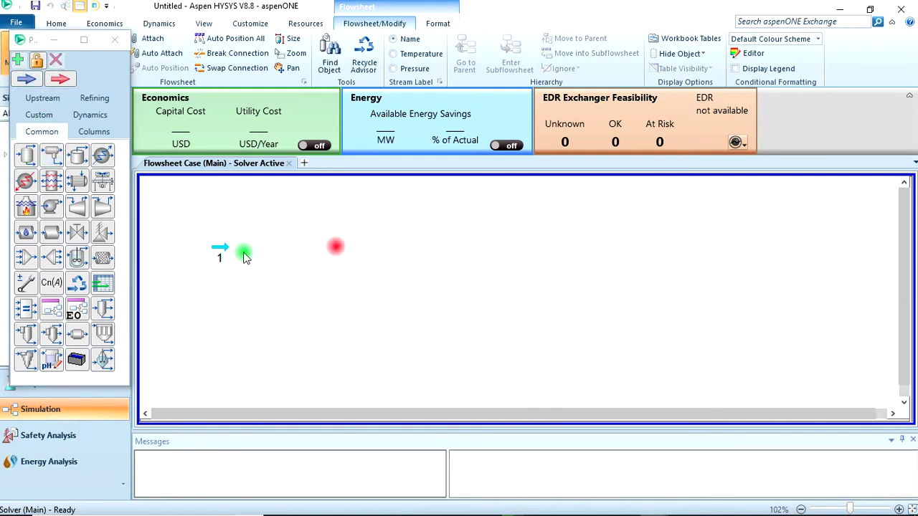
Step: Open the material stream's properties and rename it "Feed Stream"
{"action": "double_click", "coordinate": [222, 253]}
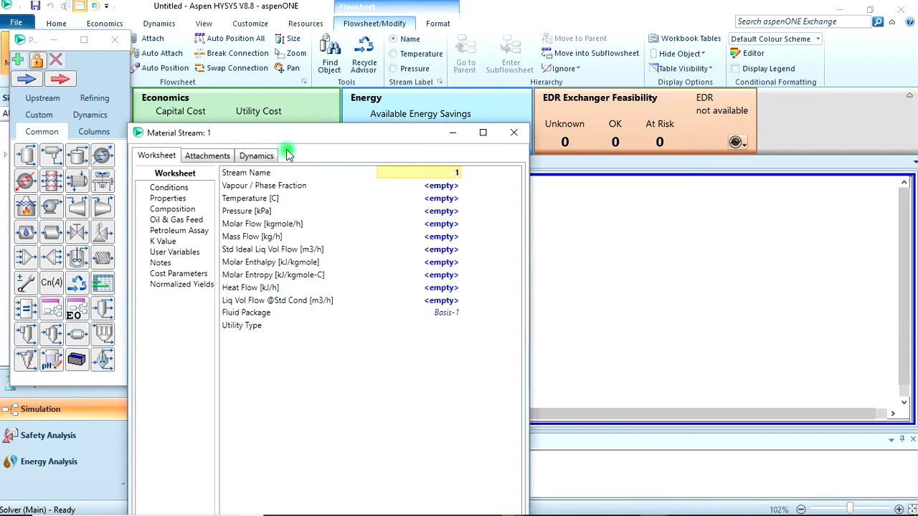
{"action": "left_click_drag", "start_coordinate": [287, 148], "coordinate": [233, 20]}
{"action": "left_click", "coordinate": [383, 62]}
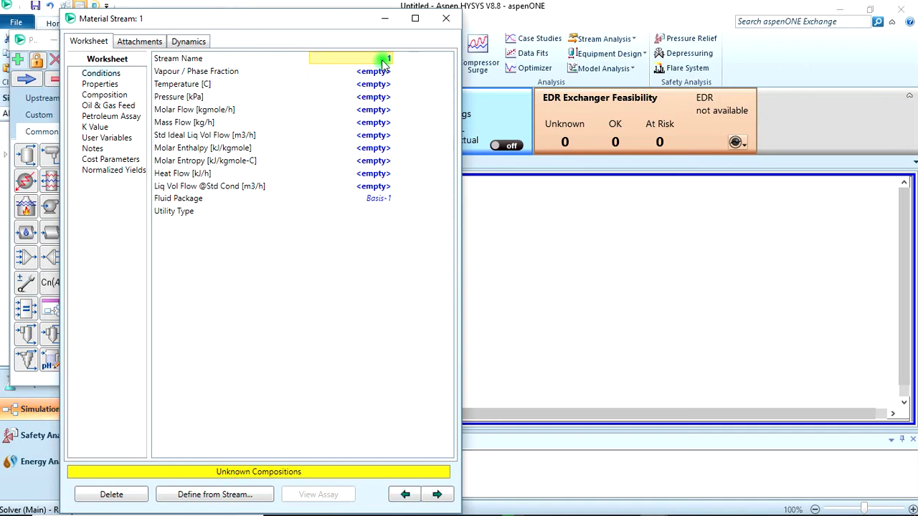
{"action": "type", "text": "Feed"}
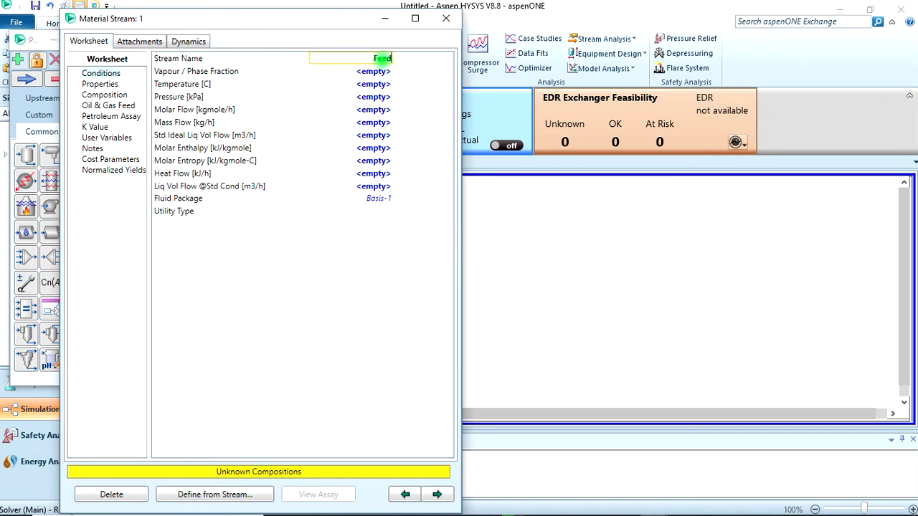
{"action": "type", "text": " Stream"}
{"action": "key", "text": "Return"}
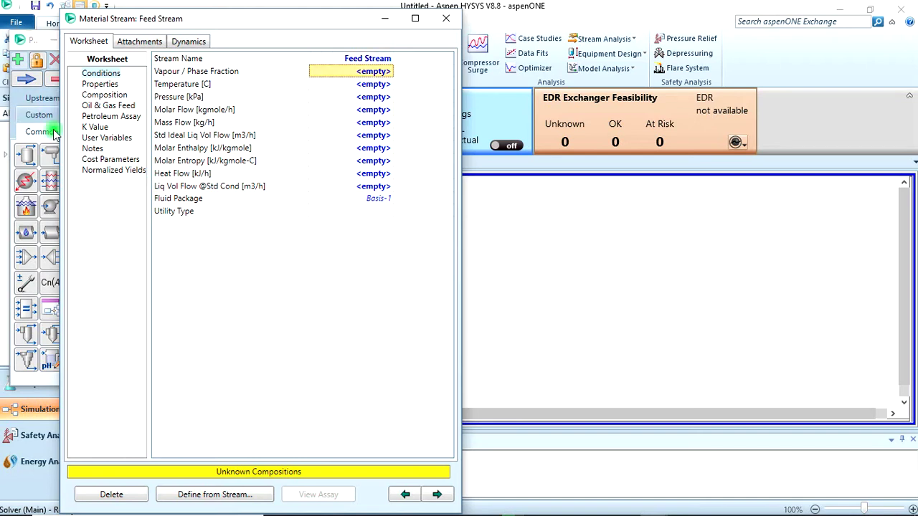
Step: Define the Feed Stream composition by mass fractions, with 0.44 TetraHyFuran and 0.56 Toluene
{"action": "left_click", "coordinate": [105, 94]}
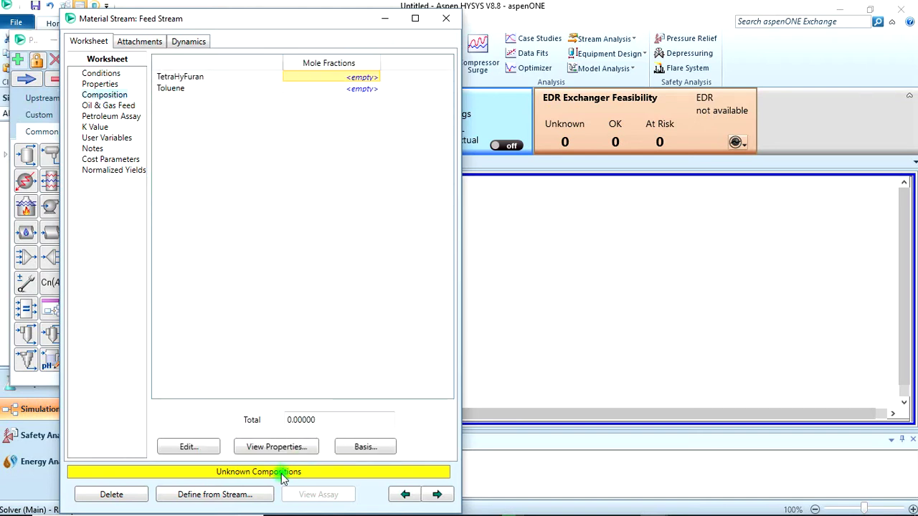
{"action": "left_click", "coordinate": [214, 447]}
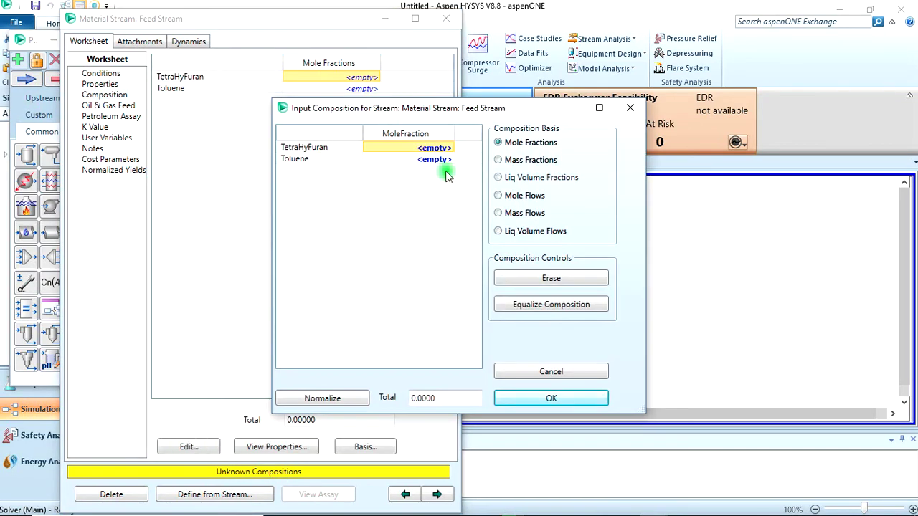
{"action": "left_click", "coordinate": [512, 165]}
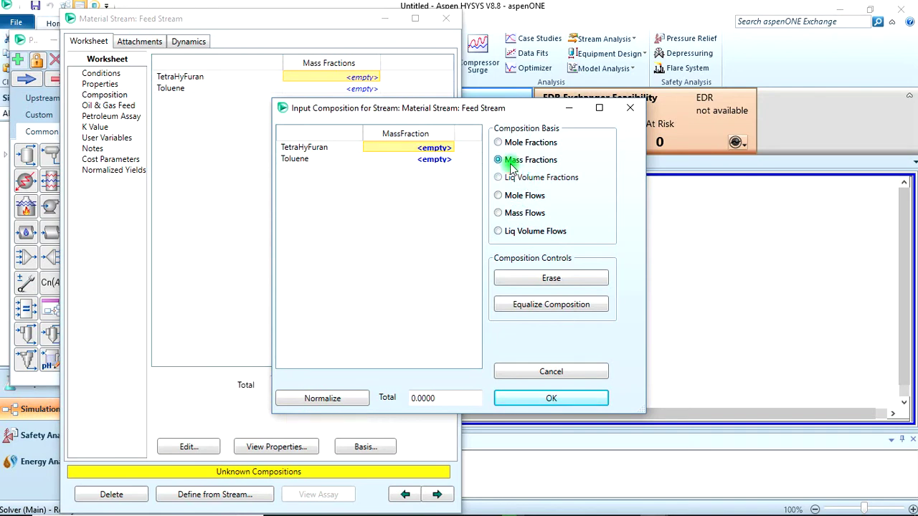
{"action": "left_click", "coordinate": [433, 149]}
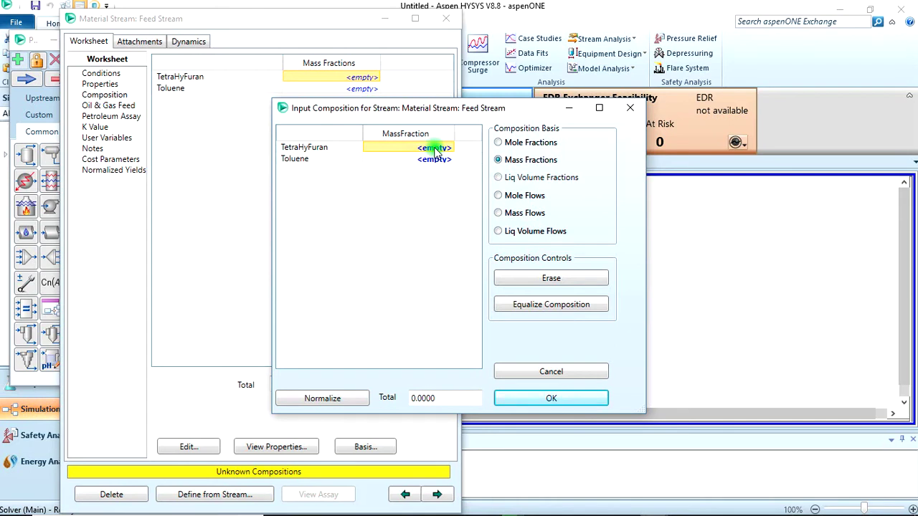
{"action": "type", "text": "0.44"}
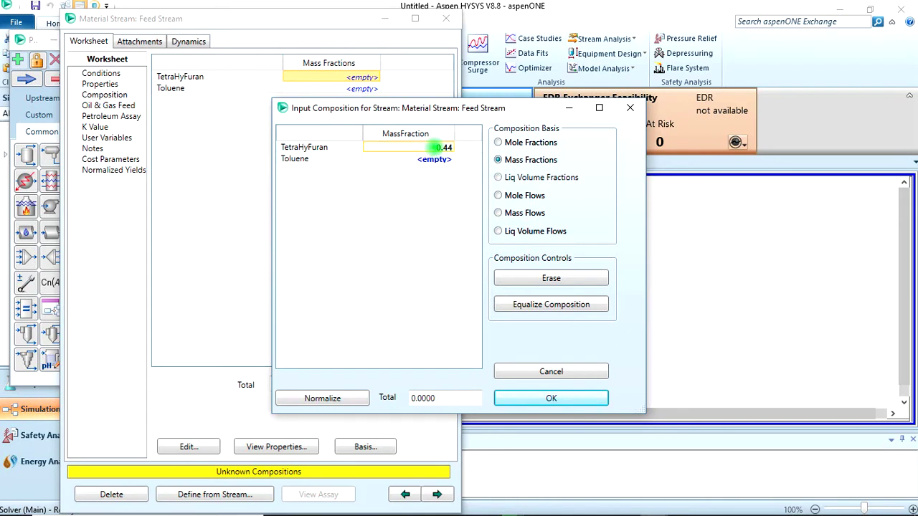
{"action": "left_click", "coordinate": [443, 159]}
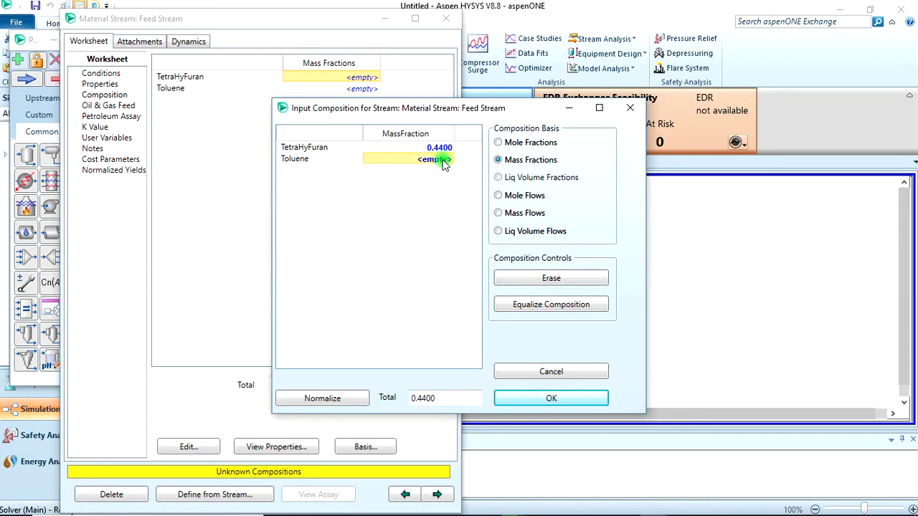
{"action": "type", "text": "0.56"}
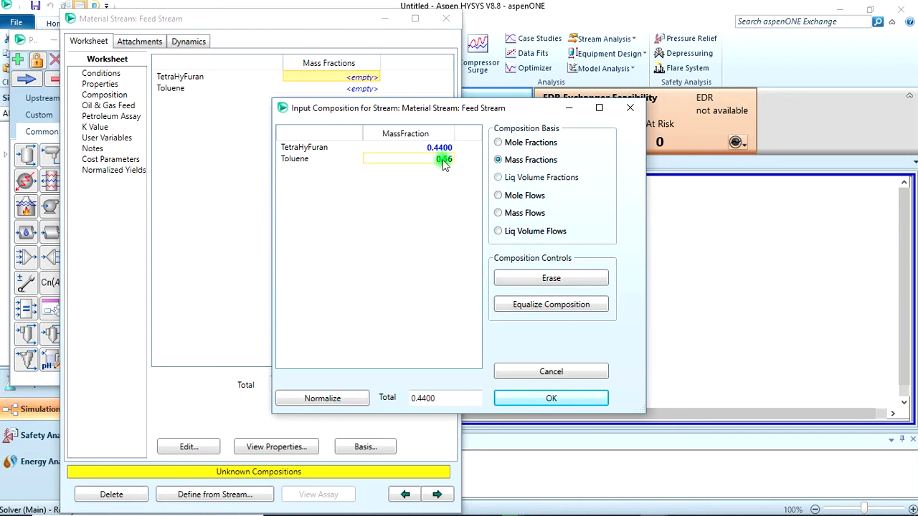
{"action": "key", "text": "Return"}
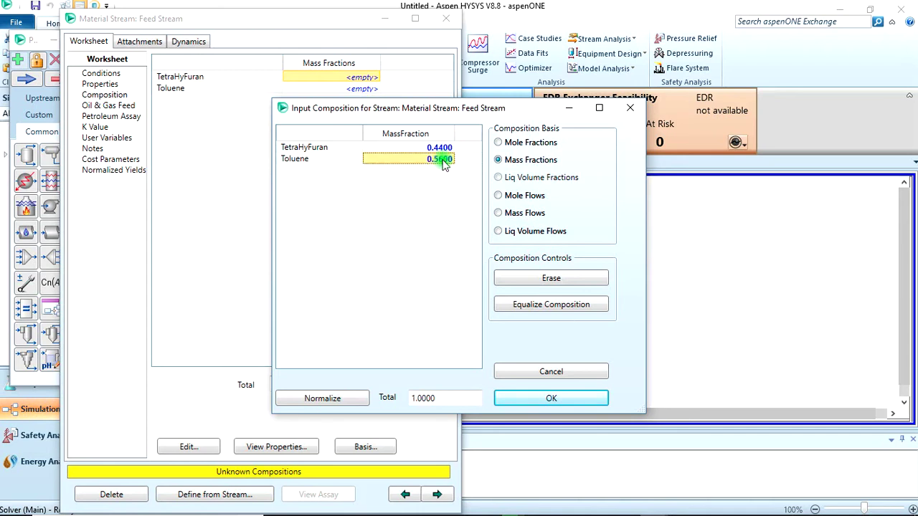
{"action": "left_click", "coordinate": [553, 398]}
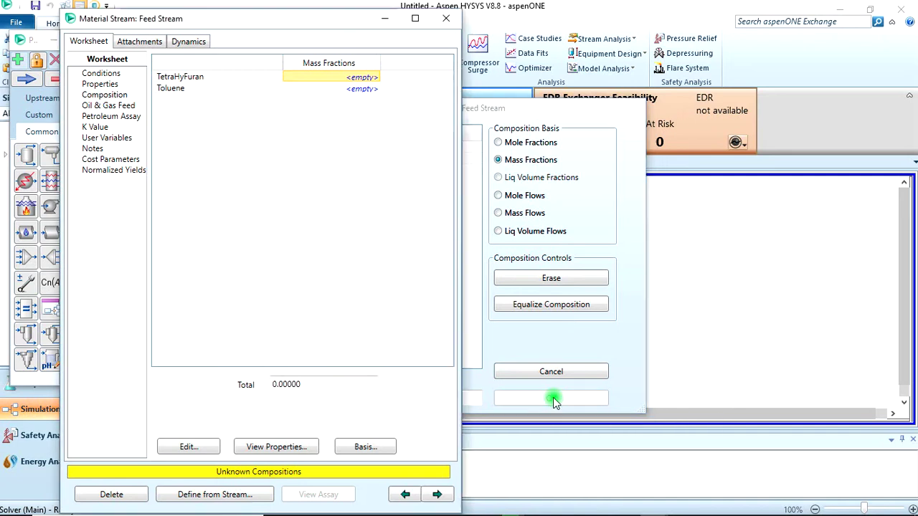
Step: Set the Feed Stream's temperature to 10 °C and its pressure to 140 kPa
{"action": "left_click", "coordinate": [107, 74]}
{"action": "left_click", "coordinate": [364, 85]}
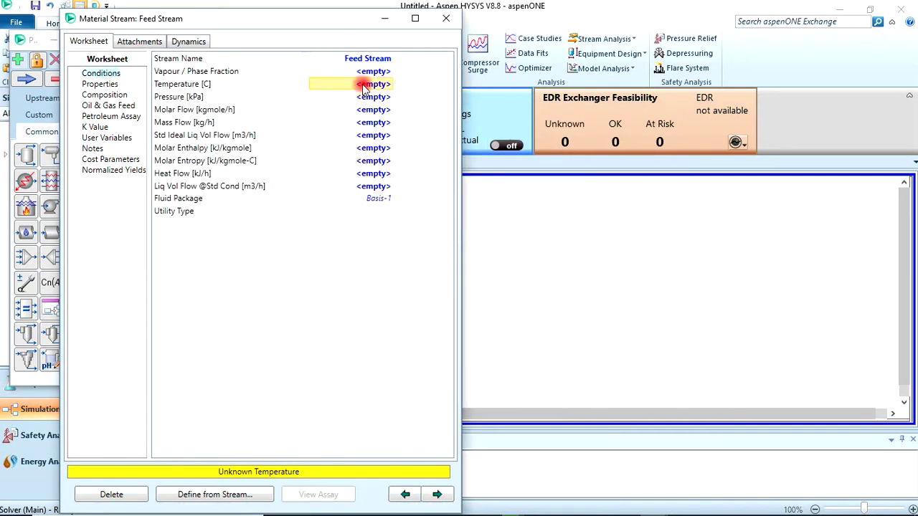
{"action": "type", "text": "10"}
{"action": "key", "text": "Return"}
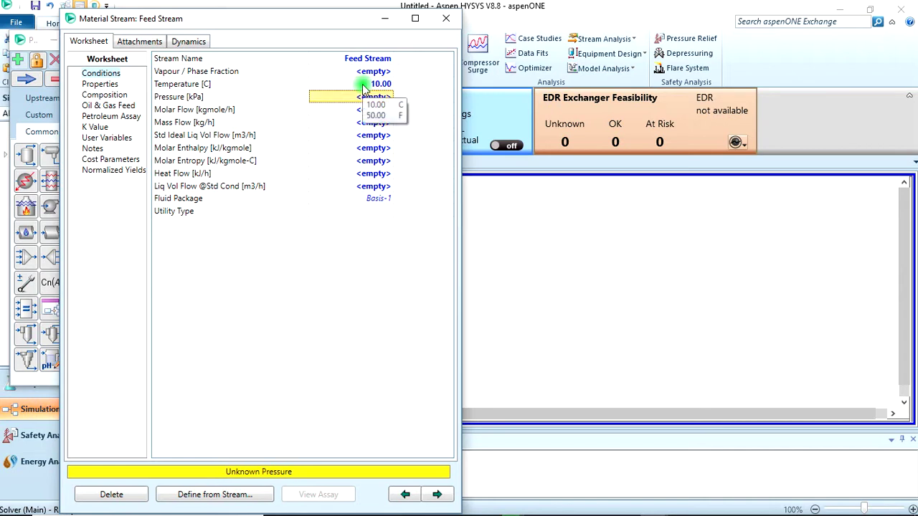
{"action": "type", "text": "140"}
{"action": "key", "text": "Return"}
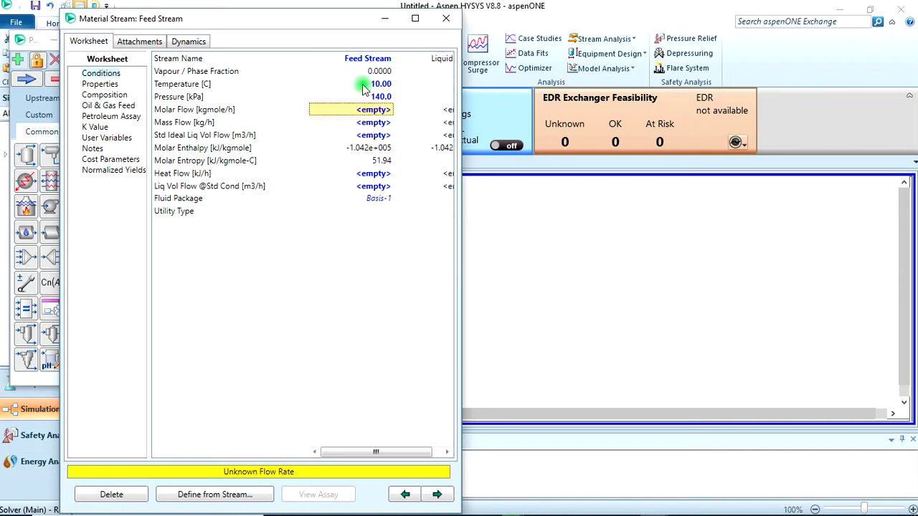
{"action": "left_click", "coordinate": [342, 363]}
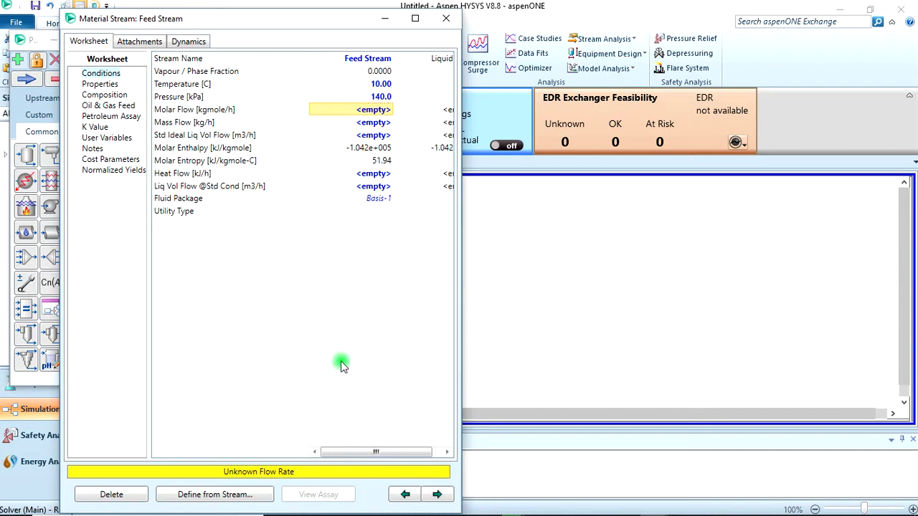
Step: Set the Feed Stream's mass flow to 3700 kg/h
{"action": "left_click", "coordinate": [366, 123]}
{"action": "type", "text": "3"}
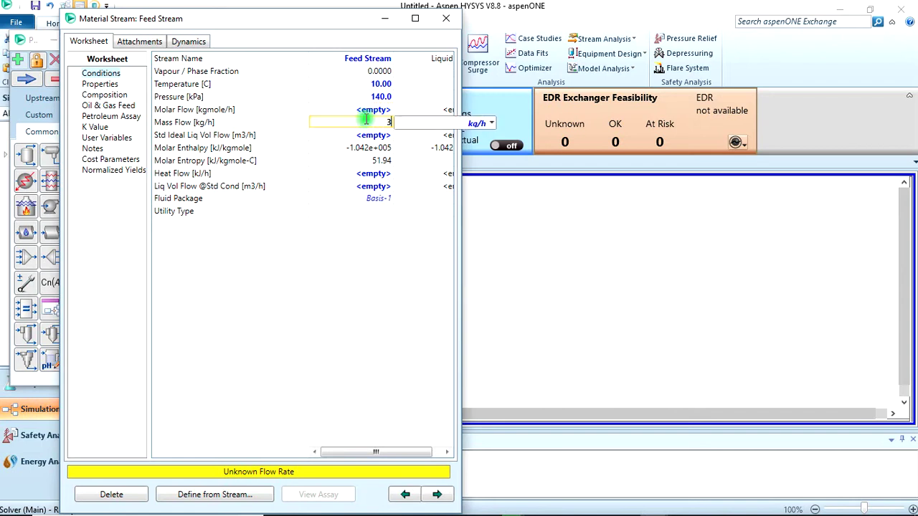
{"action": "type", "text": "700"}
{"action": "key", "text": "Return"}
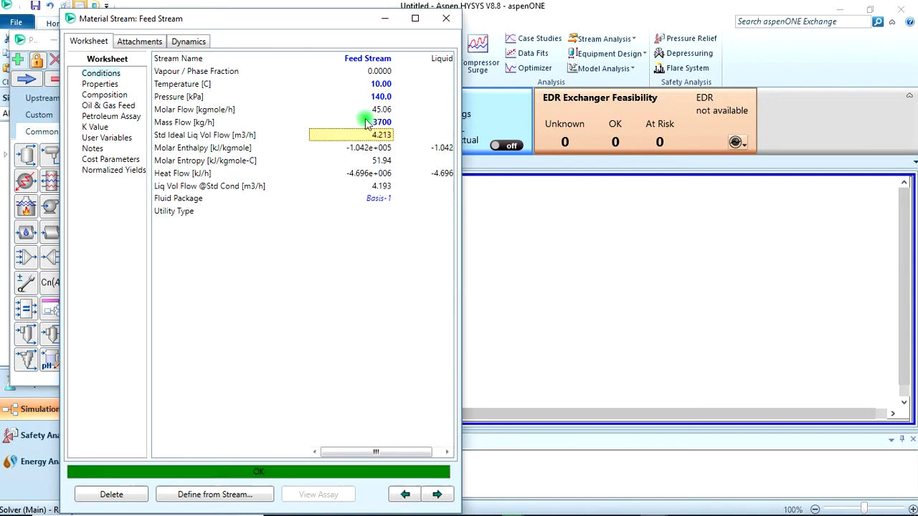
Step: Close the Feed Stream's properties and place a distillation column sub-flowsheet on the flowsheet beside the Feed Stream
{"action": "left_click", "coordinate": [444, 19]}
{"action": "left_click", "coordinate": [387, 267]}
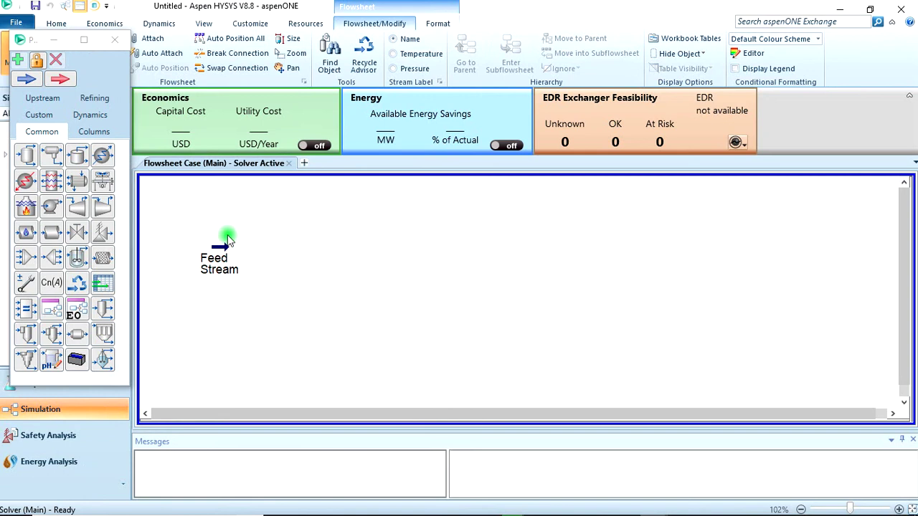
{"action": "left_click", "coordinate": [94, 131]}
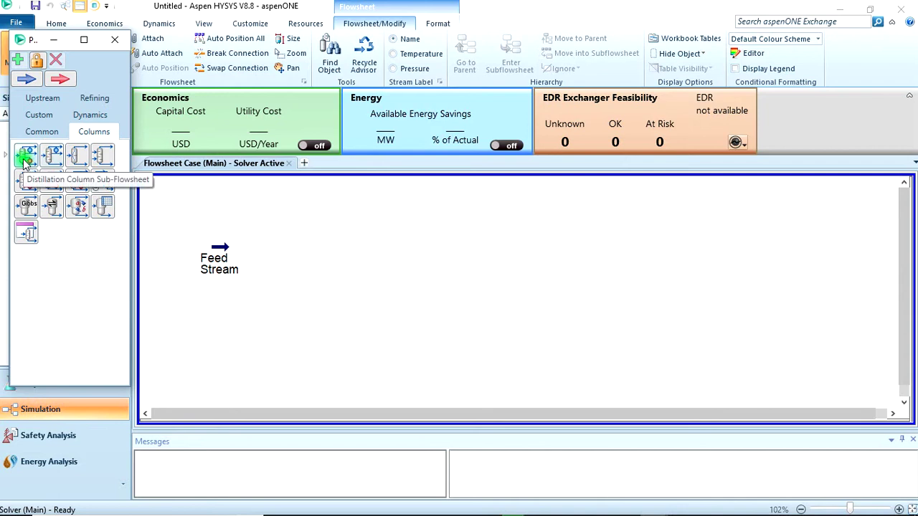
{"action": "left_click_drag", "start_coordinate": [25, 161], "coordinate": [271, 331]}
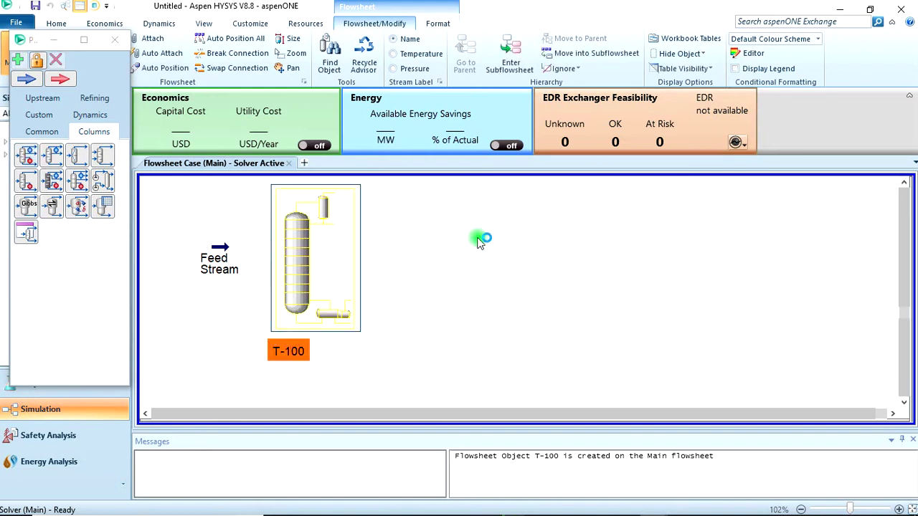
{"action": "left_click", "coordinate": [454, 256]}
{"action": "left_click", "coordinate": [300, 271]}
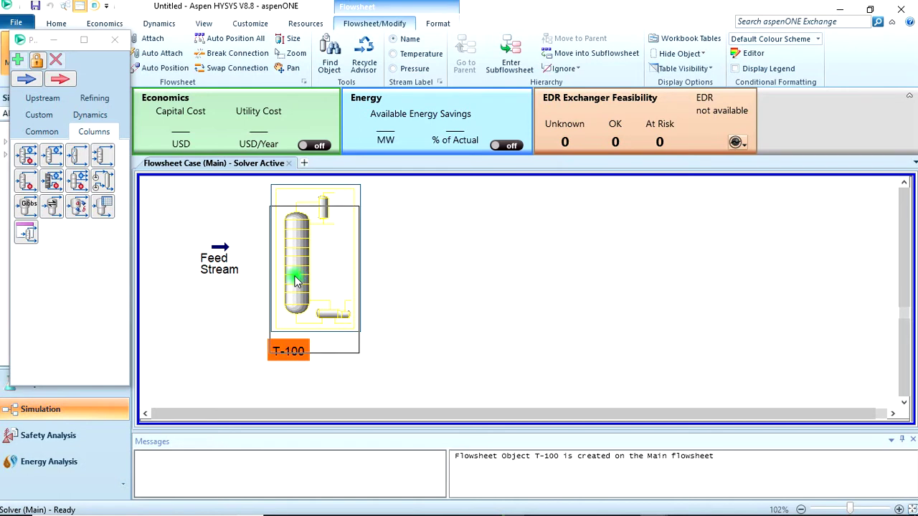
{"action": "left_click", "coordinate": [408, 249]}
{"action": "left_click", "coordinate": [287, 276]}
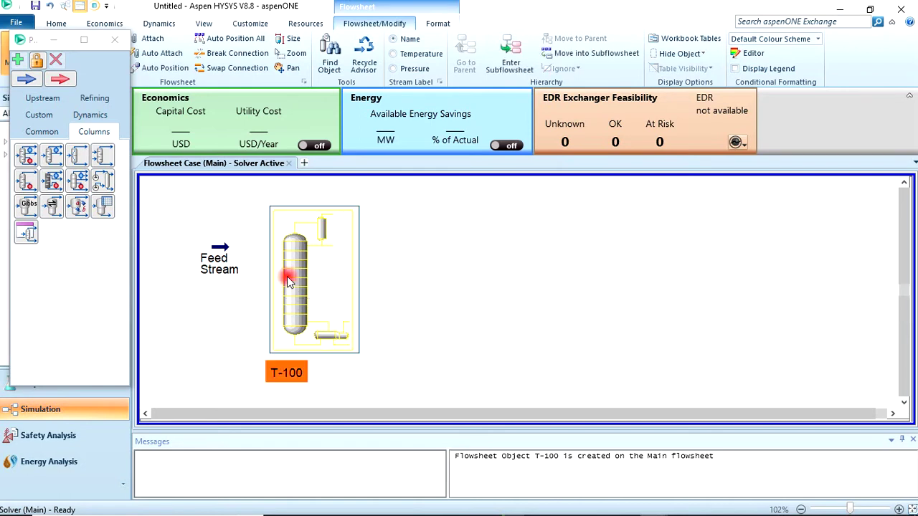
Step: Open the column's setup, name it "Distillation Unit", name the condenser energy stream "Cond q" and choose a total condenser
{"action": "double_click", "coordinate": [288, 280]}
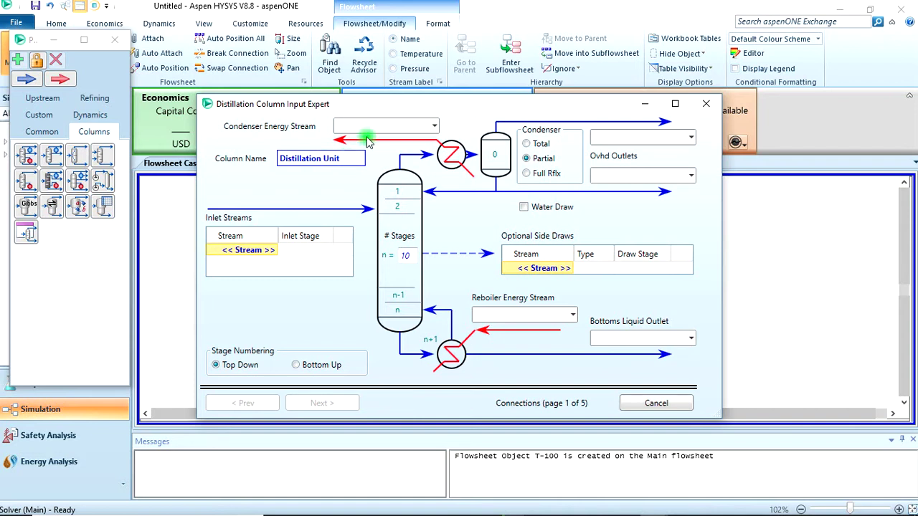
{"action": "left_click", "coordinate": [394, 125]}
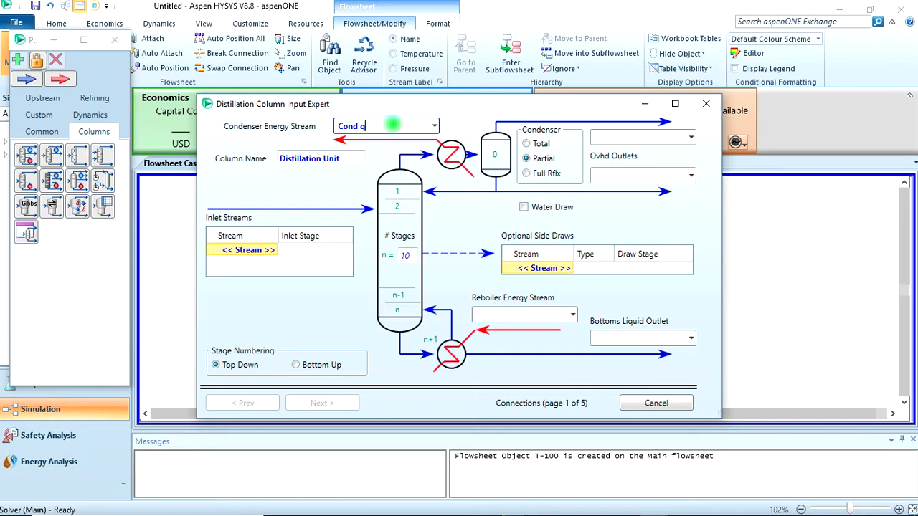
{"action": "left_click", "coordinate": [531, 144]}
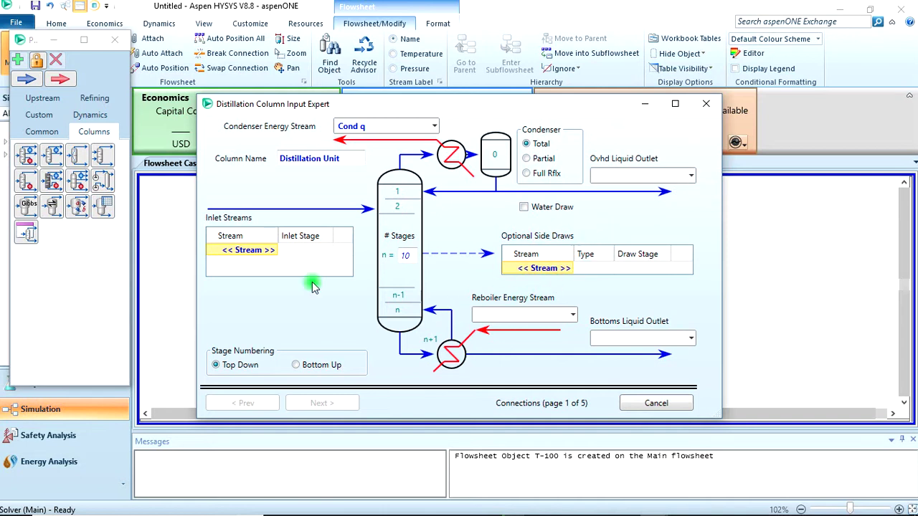
Step: Connect the Feed Stream as the column's inlet at stage 5 of the main tower and name the reboiler energy stream "Reb q"
{"action": "left_click", "coordinate": [275, 253]}
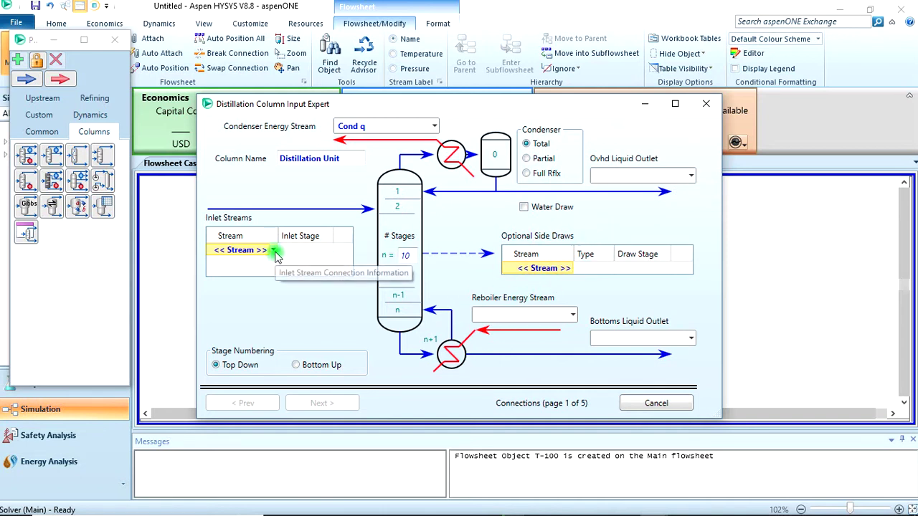
{"action": "left_click", "coordinate": [273, 251]}
{"action": "left_click", "coordinate": [266, 265]}
{"action": "left_click", "coordinate": [289, 251]}
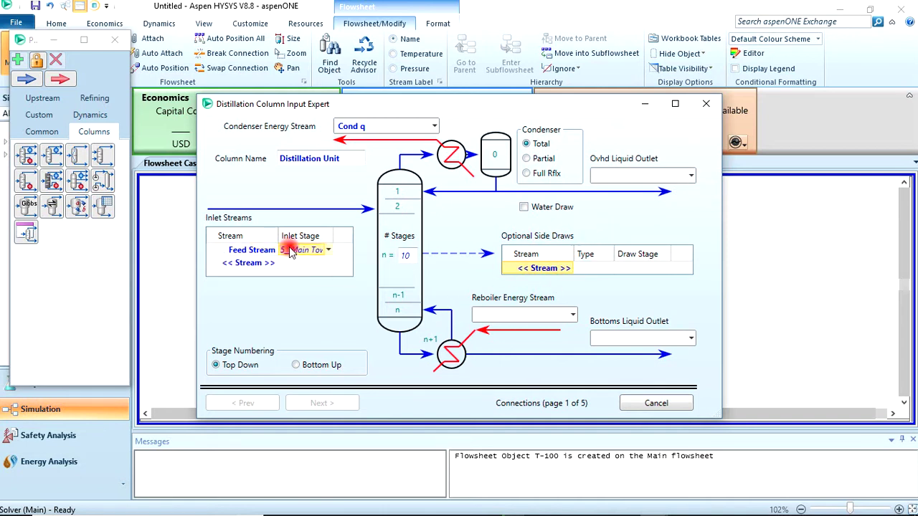
{"action": "left_click", "coordinate": [530, 313]}
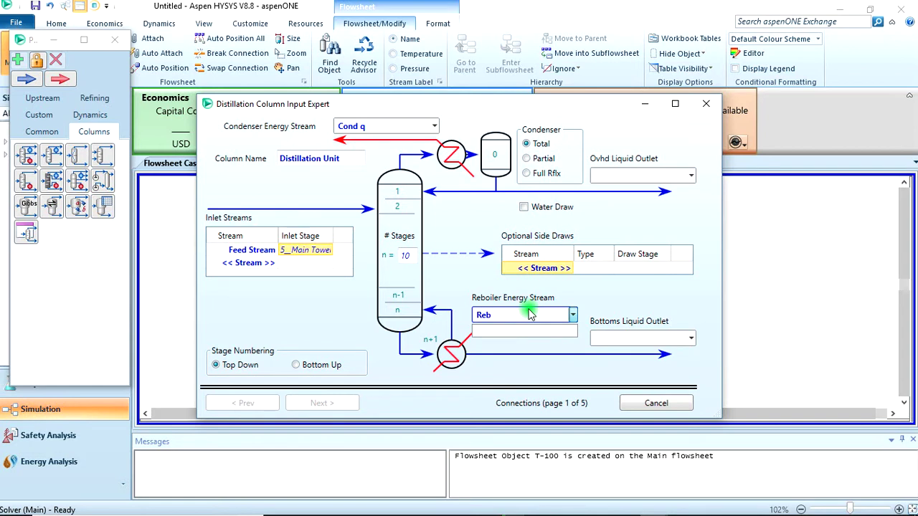
{"action": "left_click", "coordinate": [615, 337]}
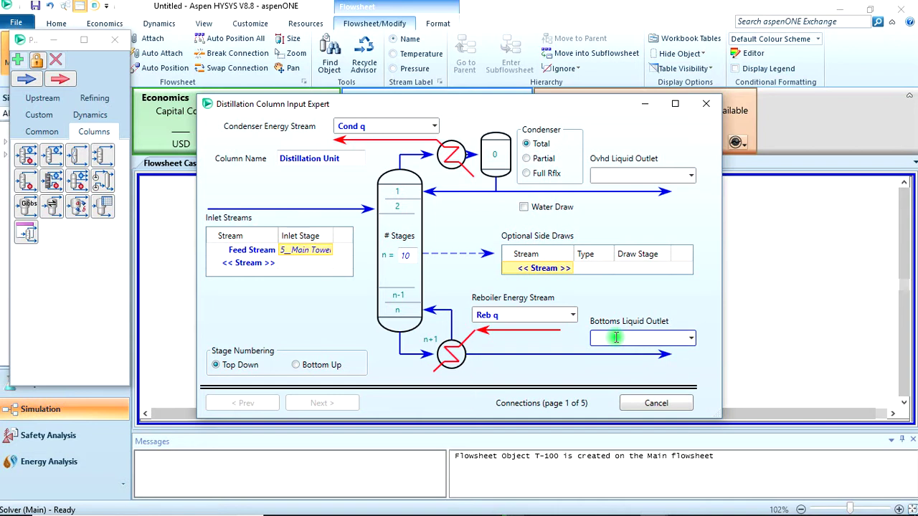
Step: Switch to the PowerPoint slide show, review the problem statement for the two distillation products, and return to HYSYS
{"action": "key", "text": "alt+Tab"}
{"action": "key", "text": "alt+Tab"}
{"action": "key", "text": "alt+Tab"}
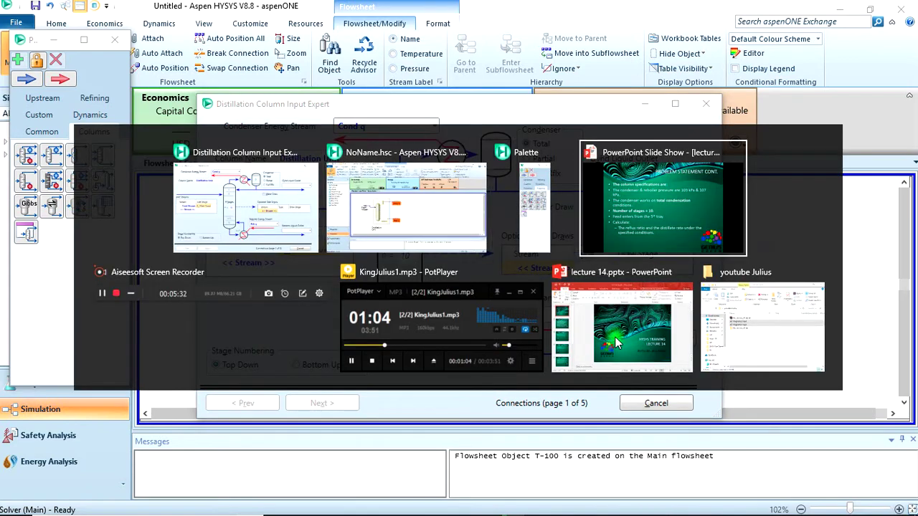
{"action": "key", "text": "Left"}
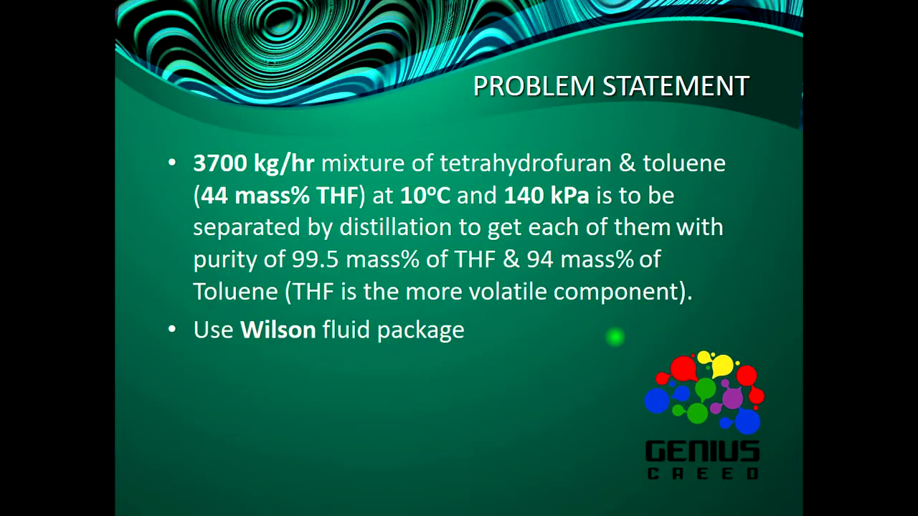
{"action": "key", "text": "Left"}
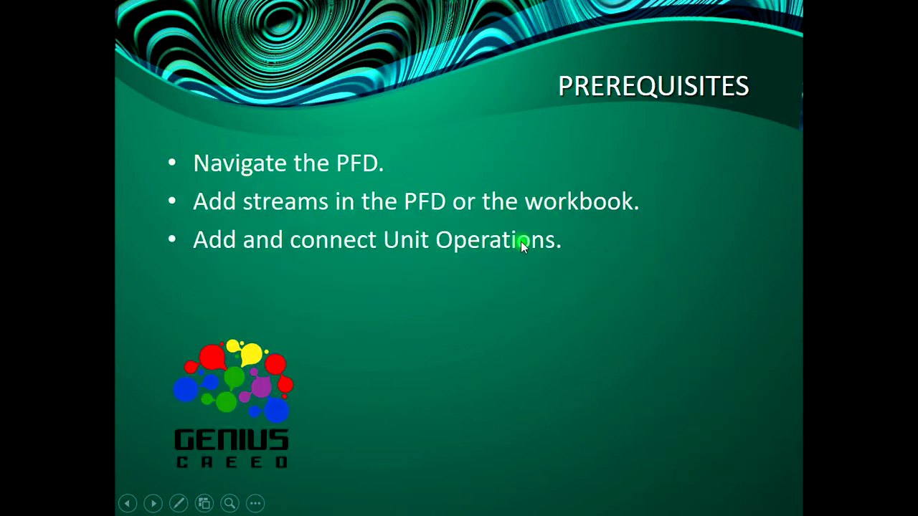
{"action": "key", "text": "Left"}
{"action": "key", "text": "Right"}
{"action": "key", "text": "Right"}
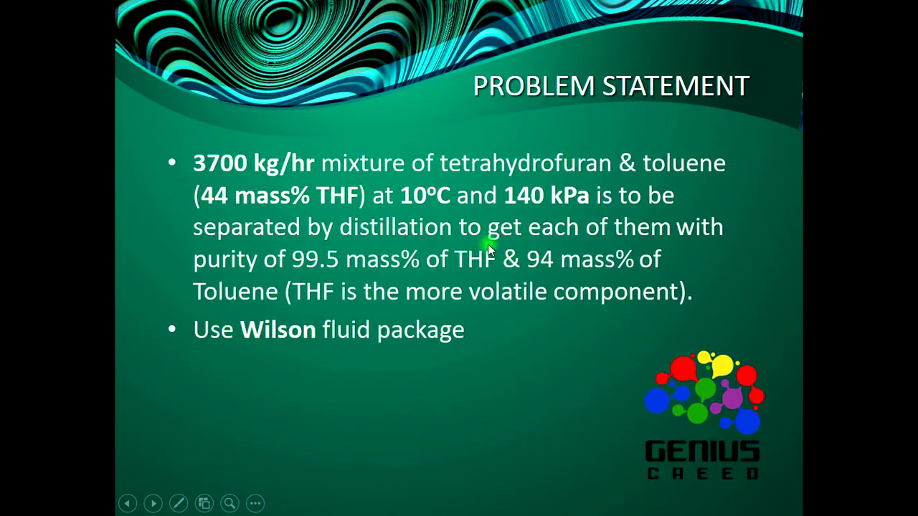
{"action": "key", "text": "Right"}
{"action": "key", "text": "Left"}
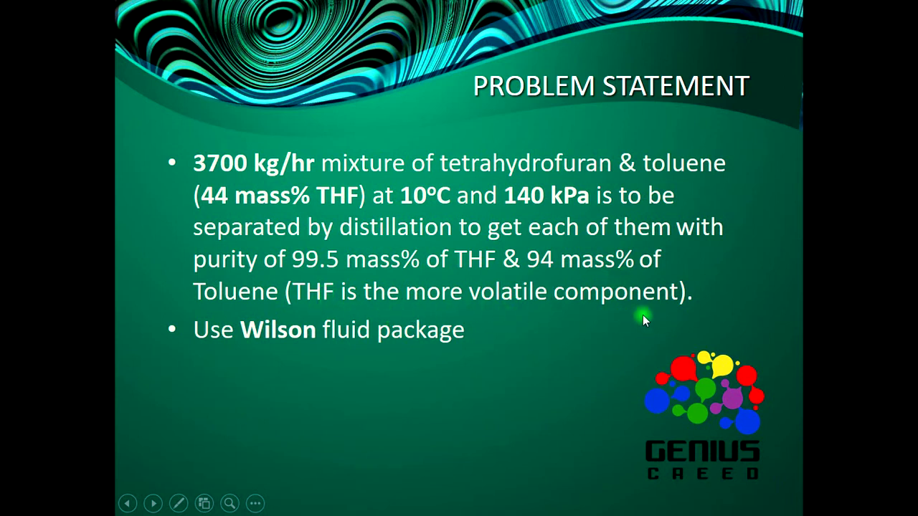
{"action": "key", "text": "alt+Tab"}
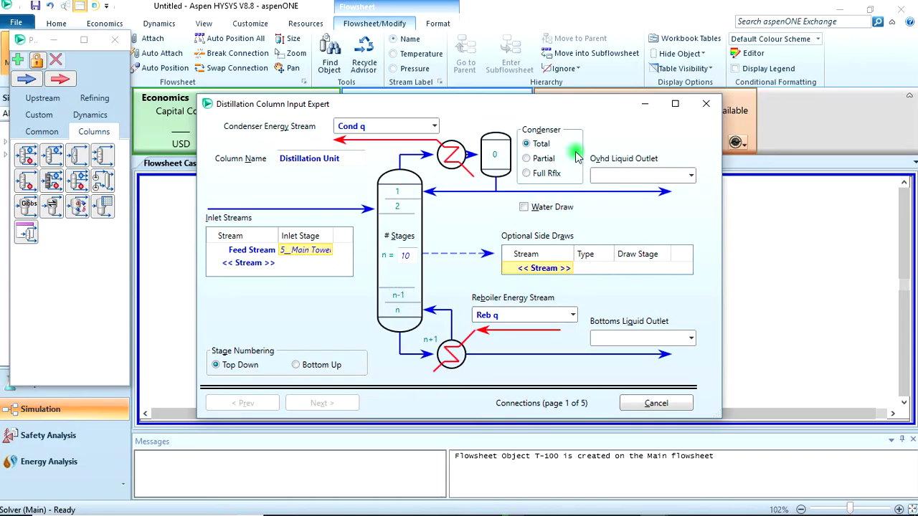
Step: Name the overhead liquid outlet "THF" and the bottoms liquid outlet "Toluene", and accept the once-through regular Hysys reboiler
{"action": "left_click", "coordinate": [628, 173]}
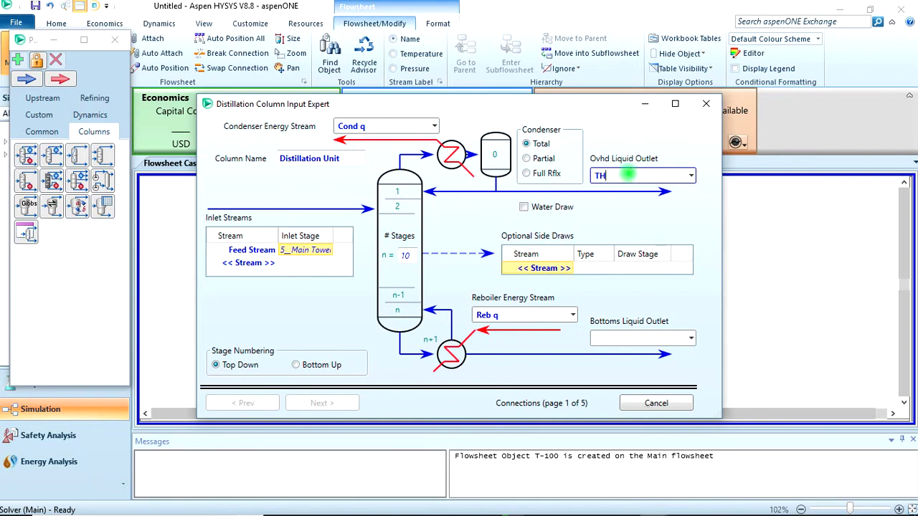
{"action": "type", "text": "THF"}
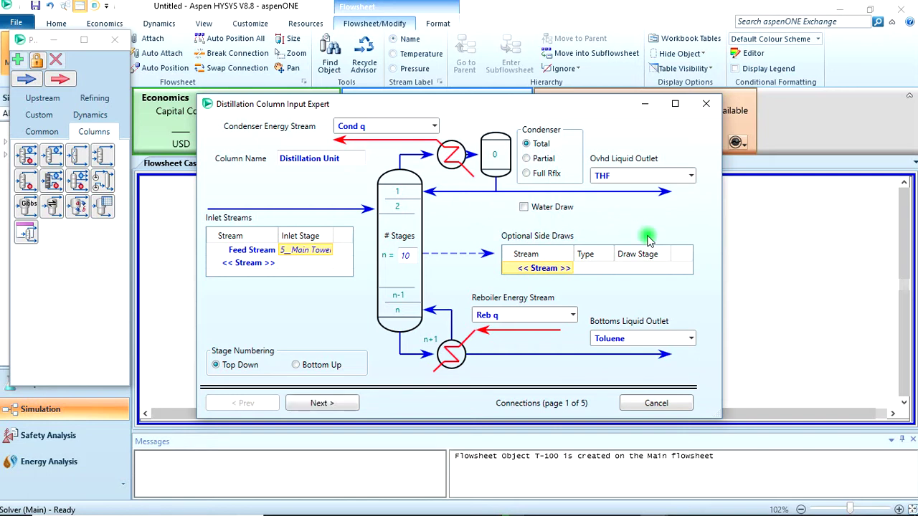
{"action": "left_click", "coordinate": [323, 403]}
{"action": "left_click", "coordinate": [324, 404]}
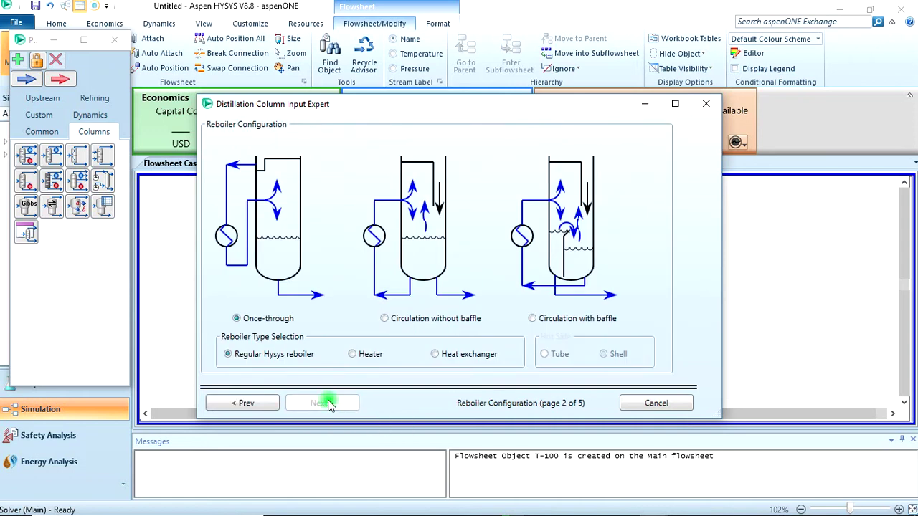
Step: Set the condenser pressure to 103 kPa and the reboiler pressure to 107 kPa, and finish the column setup with the optional estimates and specifications blank
{"action": "left_click", "coordinate": [577, 156]}
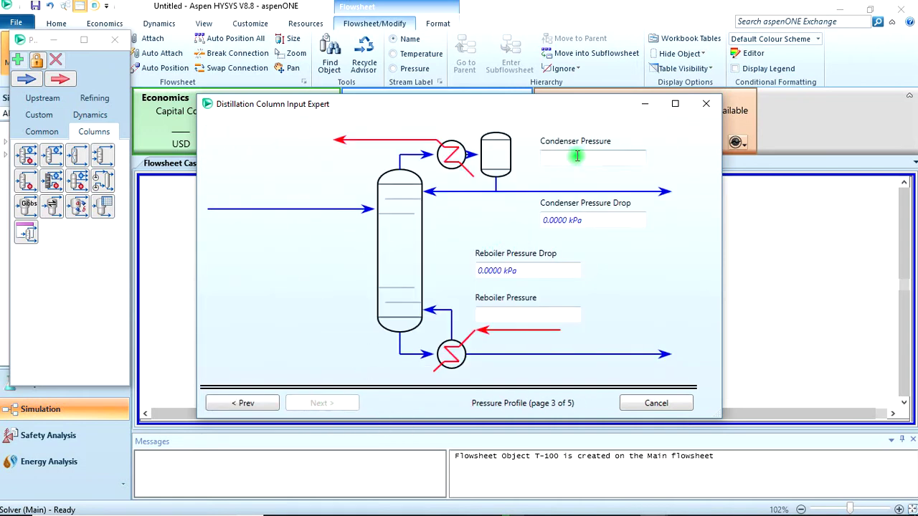
{"action": "left_click", "coordinate": [576, 155]}
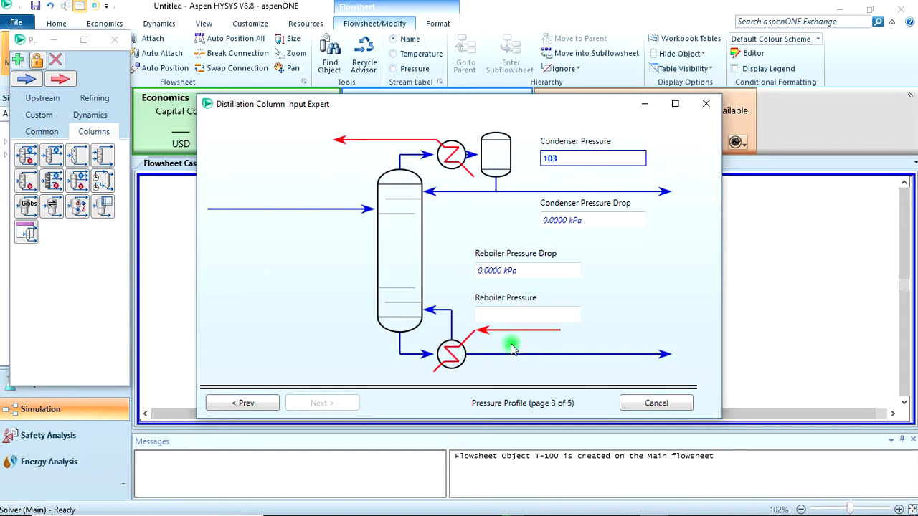
{"action": "left_click", "coordinate": [528, 314]}
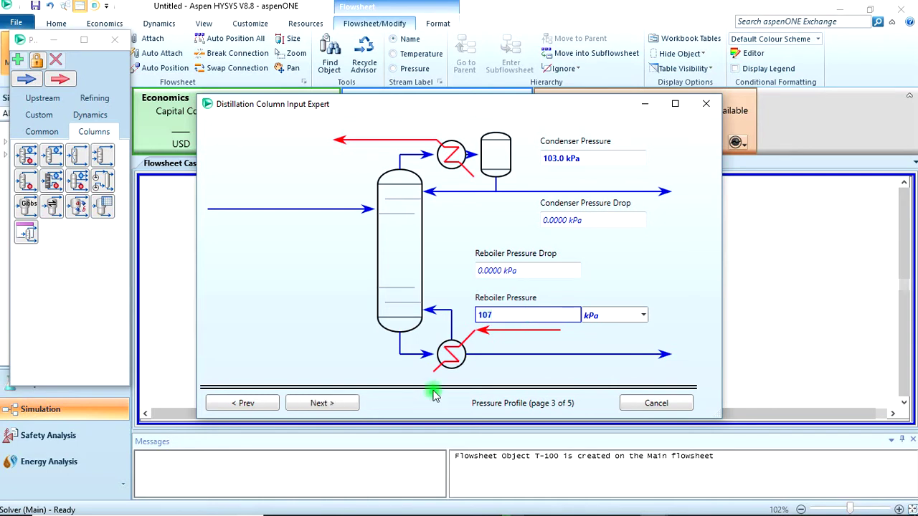
{"action": "left_click", "coordinate": [320, 403]}
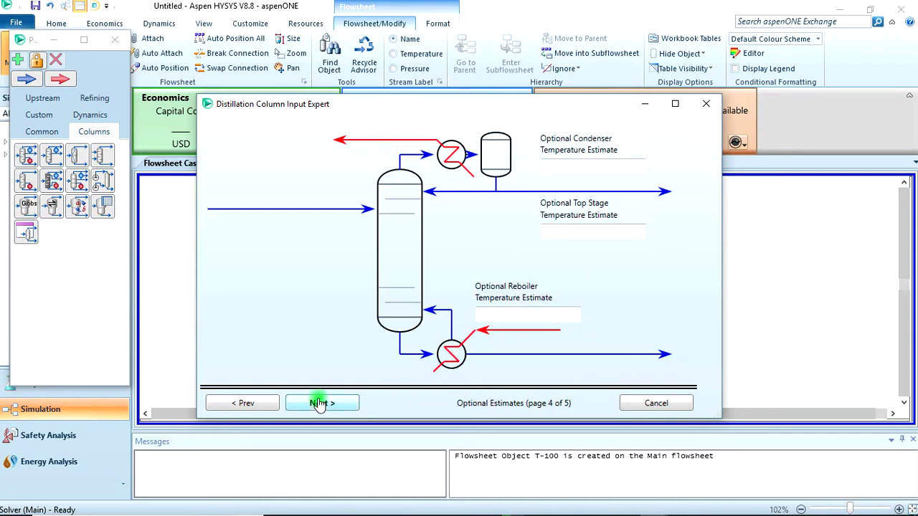
{"action": "left_click", "coordinate": [320, 403]}
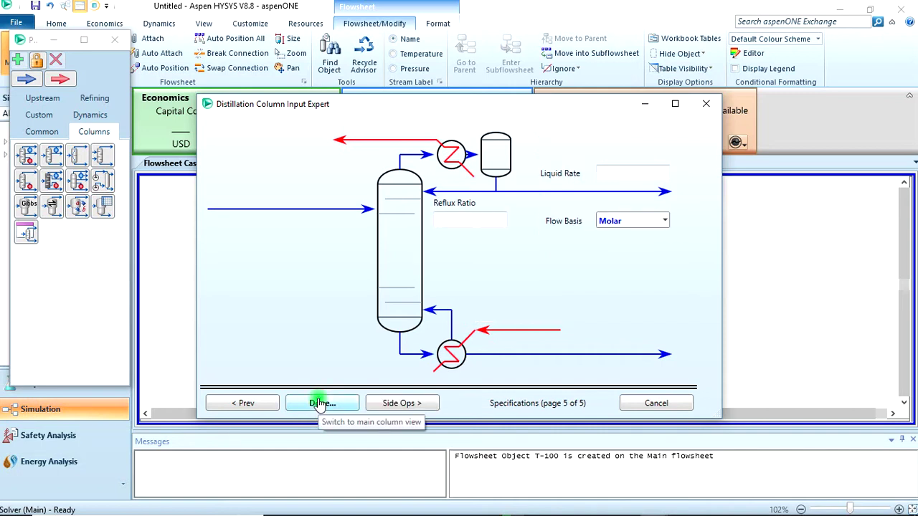
{"action": "left_click", "coordinate": [320, 403]}
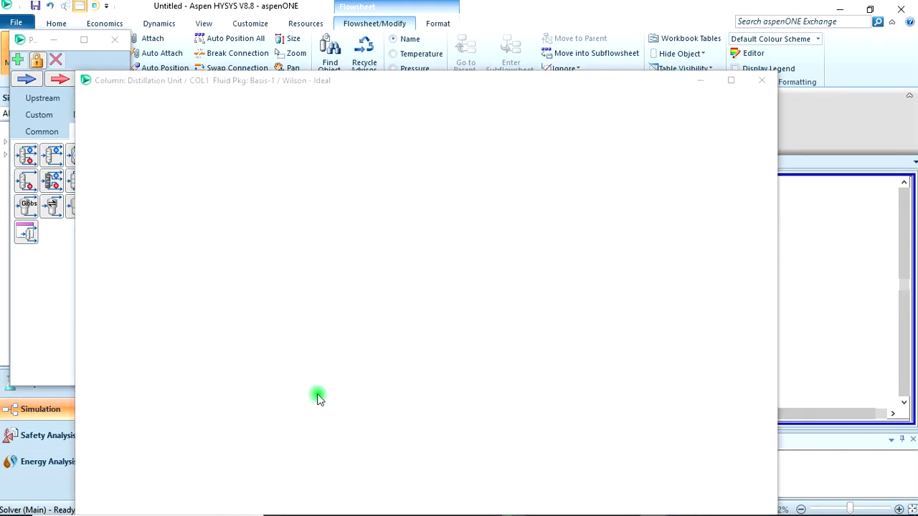
Step: Deactivate the Reflux Ratio and Distillate Rate specifications in the column's monitor
{"action": "left_click_drag", "start_coordinate": [555, 86], "coordinate": [555, 24]}
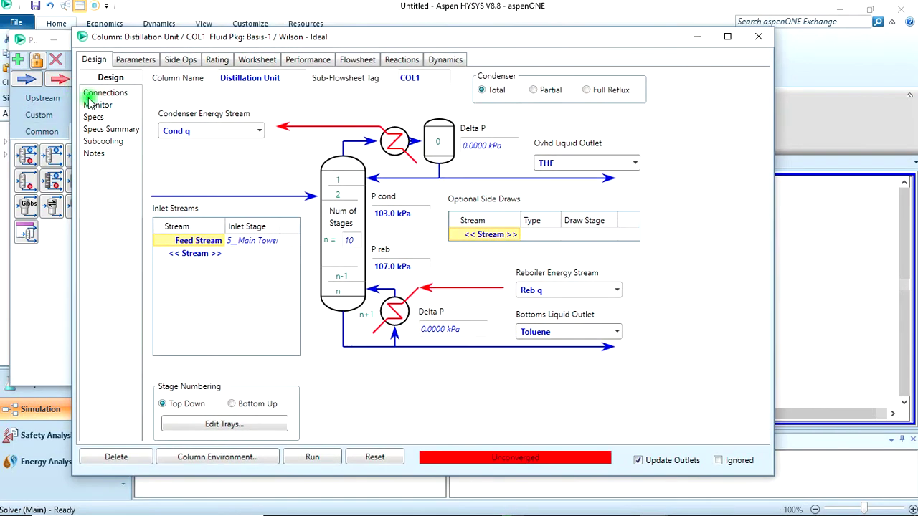
{"action": "left_click", "coordinate": [97, 107]}
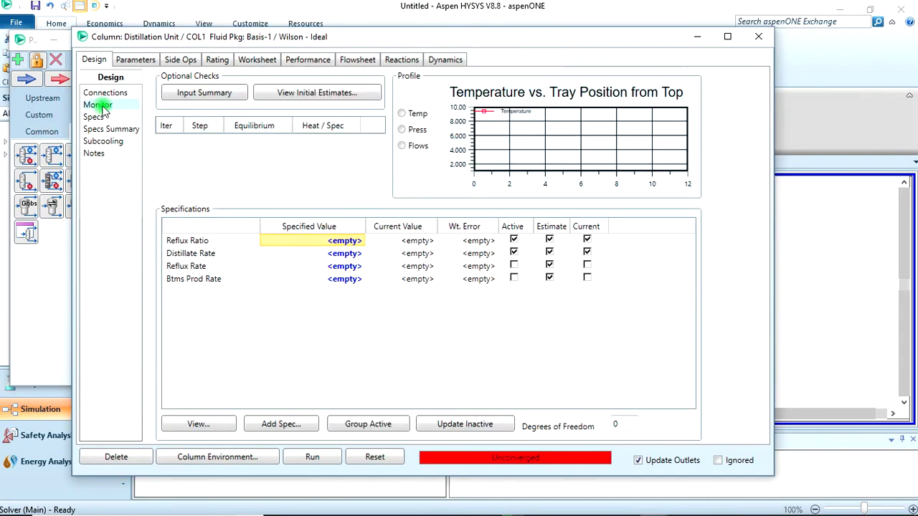
{"action": "left_click", "coordinate": [514, 240]}
{"action": "left_click", "coordinate": [514, 252]}
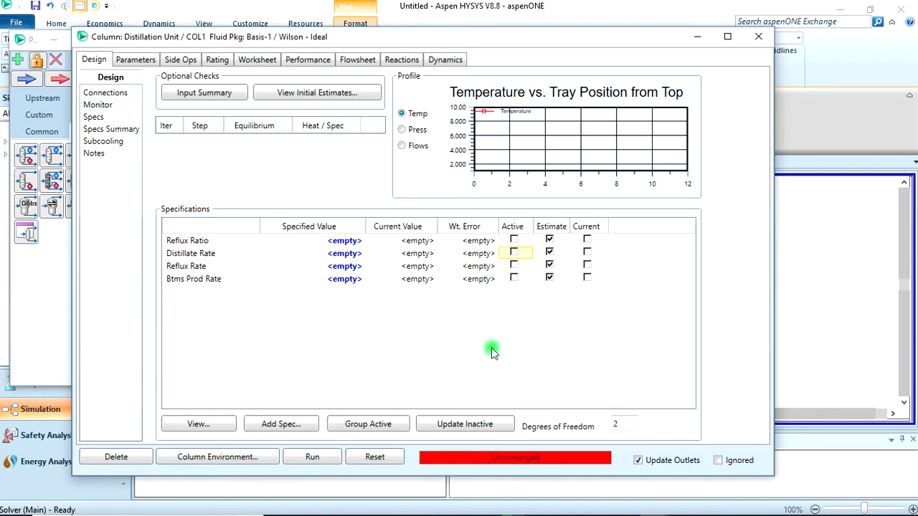
Step: Switch to the PowerPoint slides, check the required THF and toluene purities in the problem statement, and return to the HYSYS column
{"action": "key", "text": "alt+Tab"}
{"action": "key", "text": "alt+Tab"}
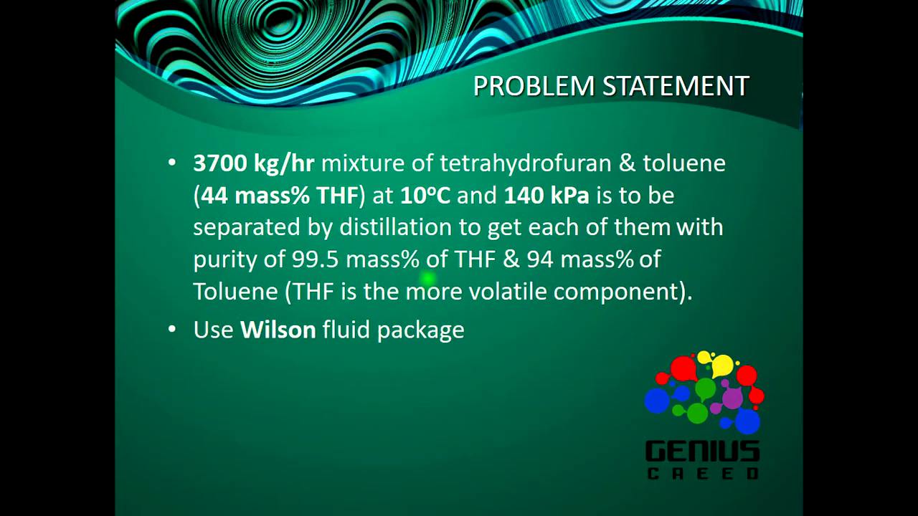
{"action": "left_click", "coordinate": [362, 317]}
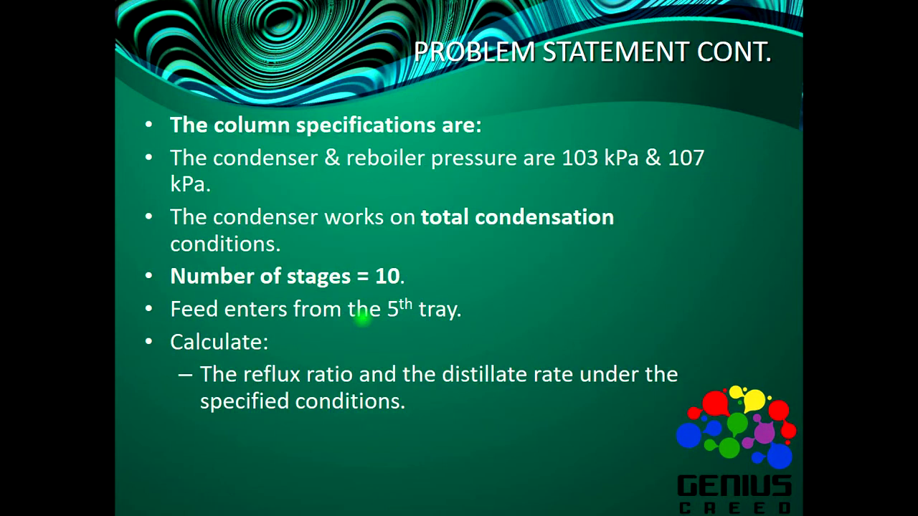
{"action": "left_click", "coordinate": [362, 317]}
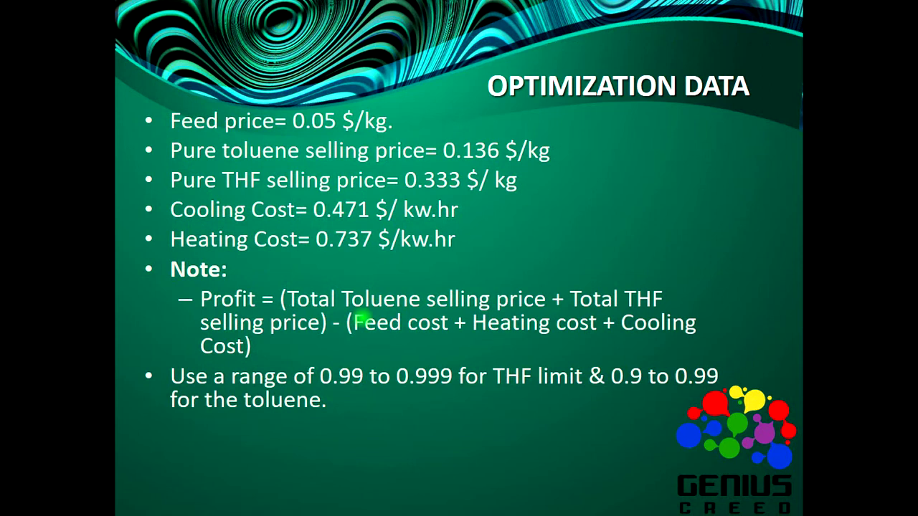
{"action": "key", "text": "Left"}
{"action": "key", "text": "Left"}
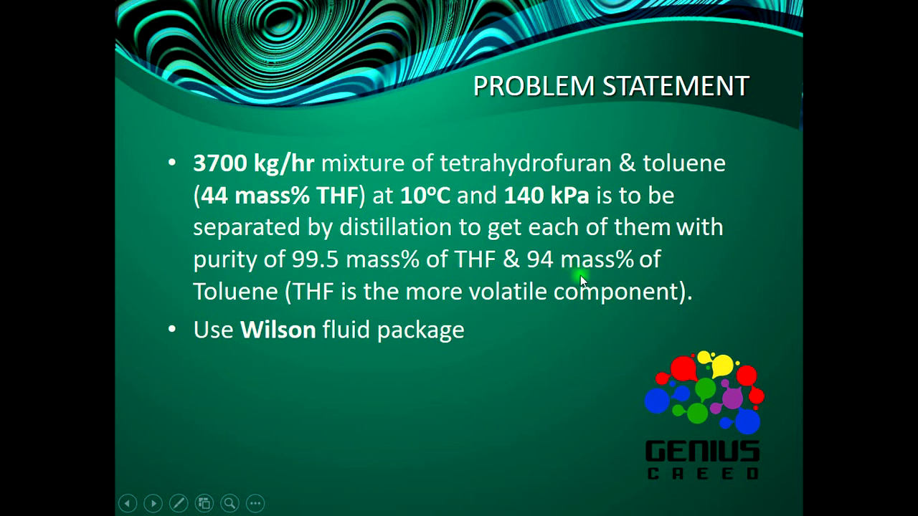
{"action": "key", "text": "alt+Tab"}
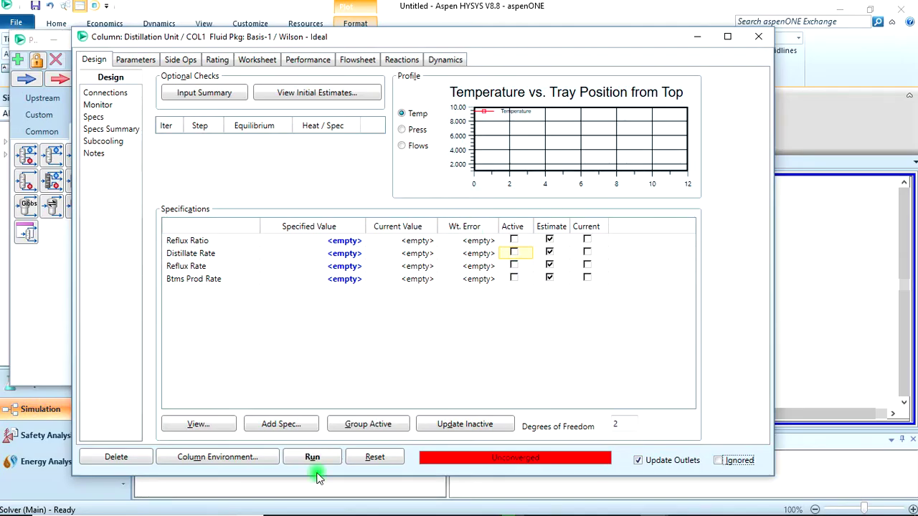
Step: Add a Column Component Fraction specification for the Condenser stage and name it "THF purity"
{"action": "left_click", "coordinate": [281, 425]}
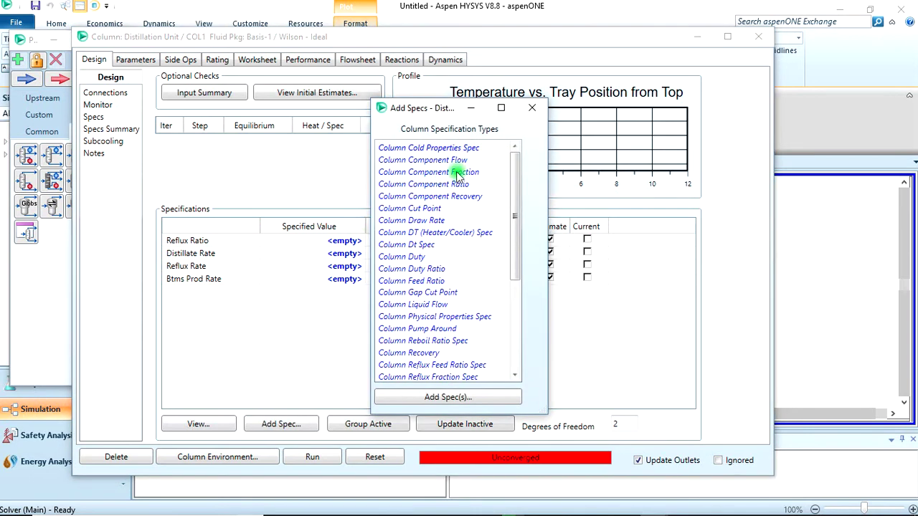
{"action": "left_click", "coordinate": [457, 171]}
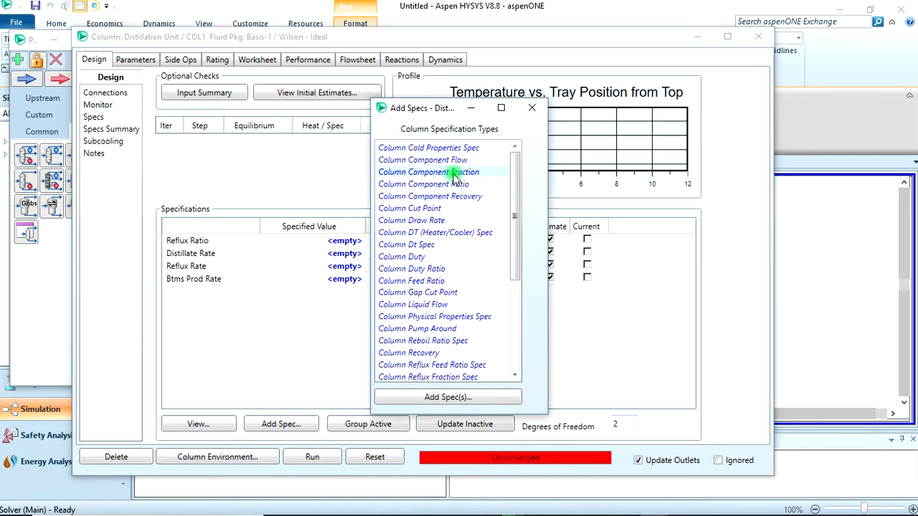
{"action": "left_click", "coordinate": [487, 396]}
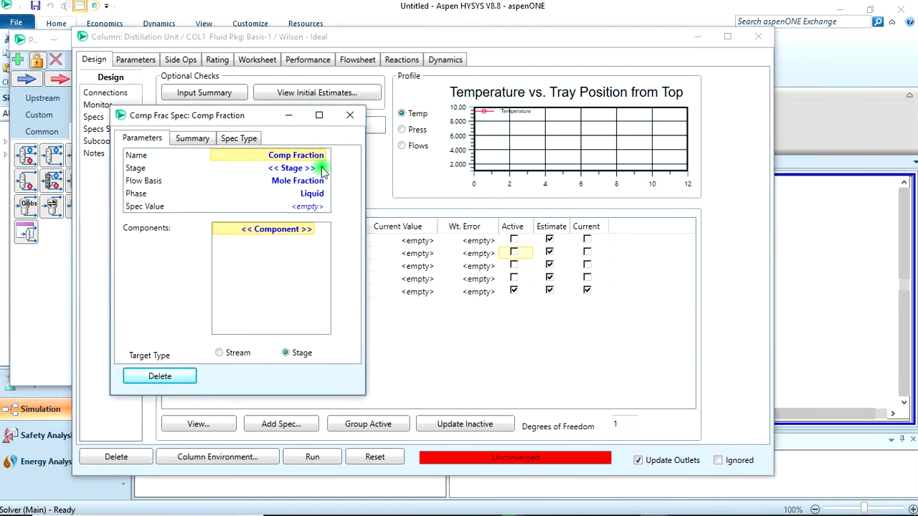
{"action": "left_click", "coordinate": [322, 169]}
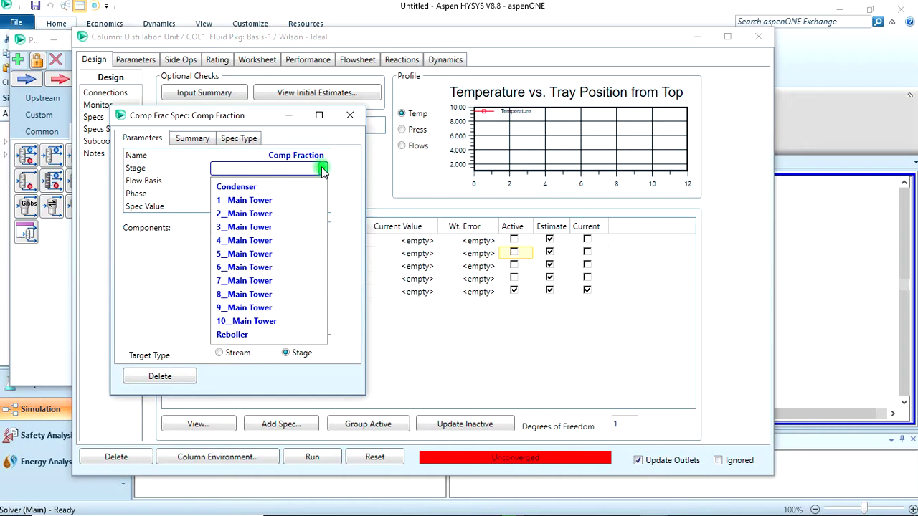
{"action": "left_click", "coordinate": [286, 185]}
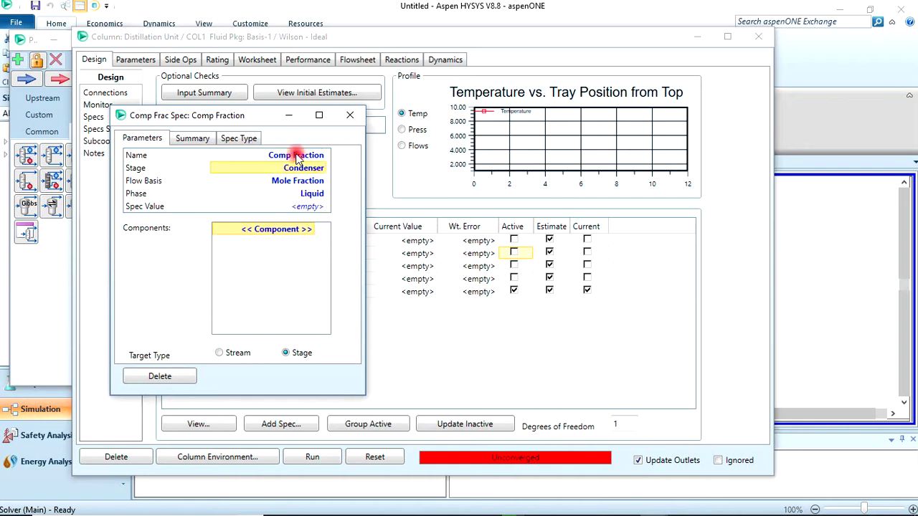
{"action": "left_click", "coordinate": [298, 157]}
{"action": "type", "text": "THF purity"}
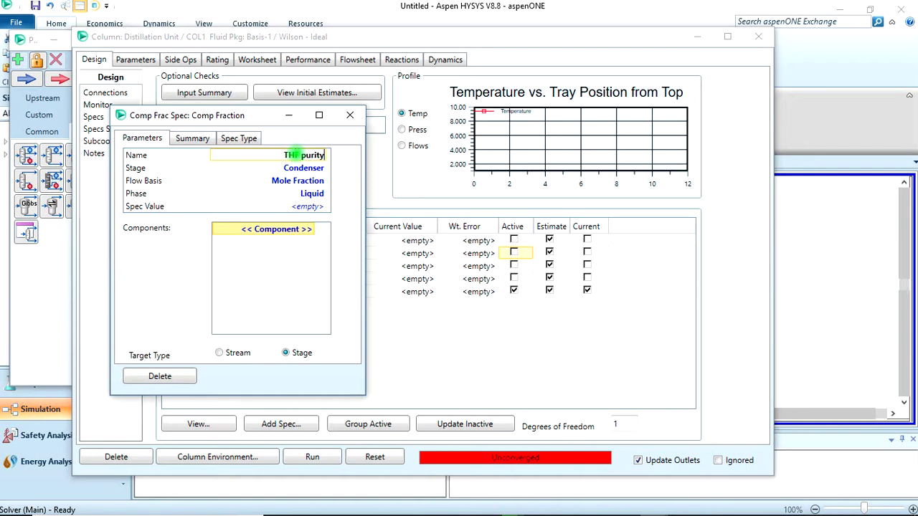
Step: Set the THF purity specification's flow basis to Mass Fraction and its spec value to 0.995
{"action": "left_click", "coordinate": [320, 182]}
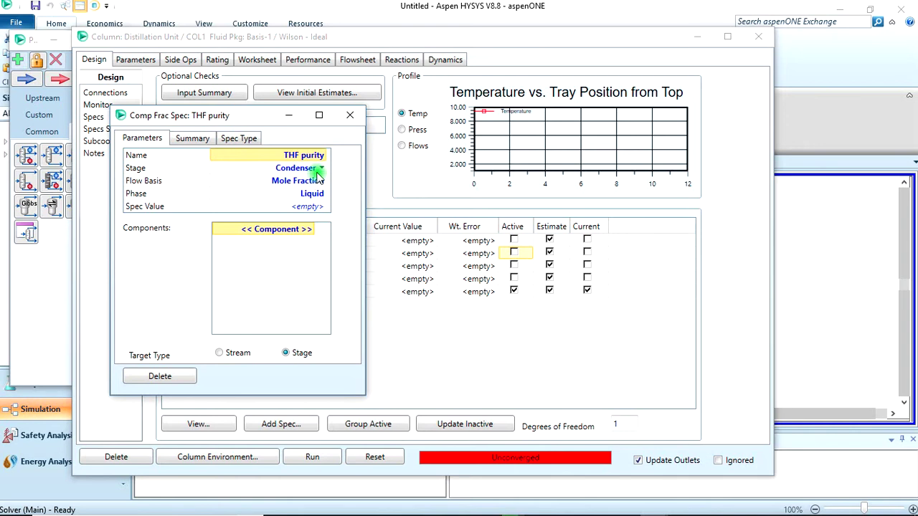
{"action": "left_click", "coordinate": [324, 183]}
{"action": "left_click", "coordinate": [324, 182]}
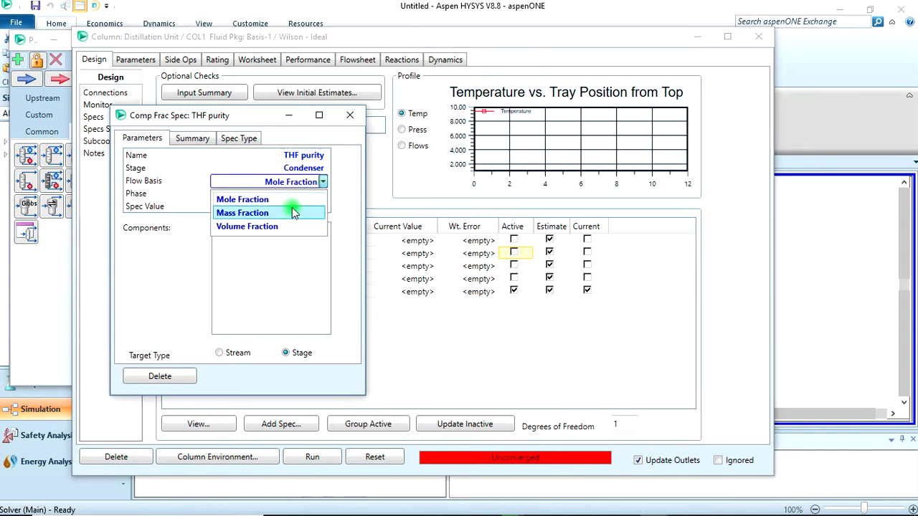
{"action": "left_click", "coordinate": [301, 209]}
{"action": "left_click", "coordinate": [303, 208]}
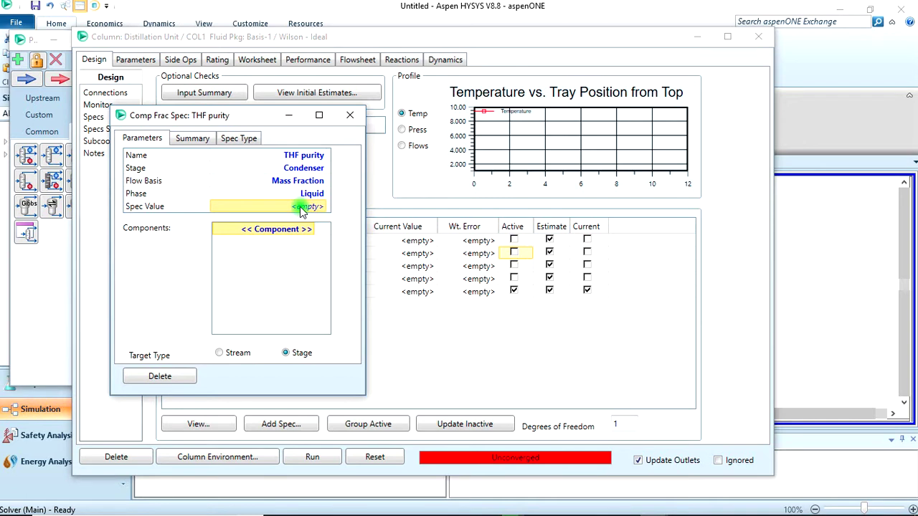
{"action": "type", "text": "0.99"}
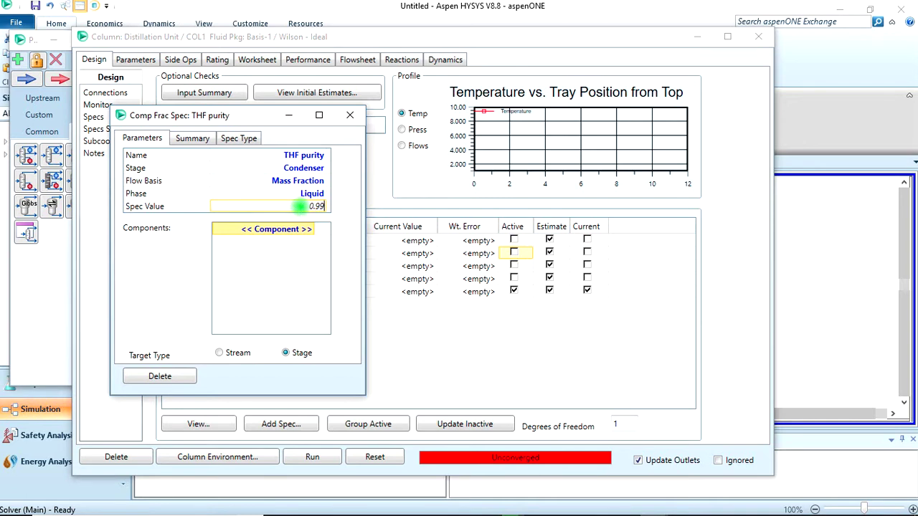
{"action": "type", "text": "5"}
{"action": "key", "text": "Return"}
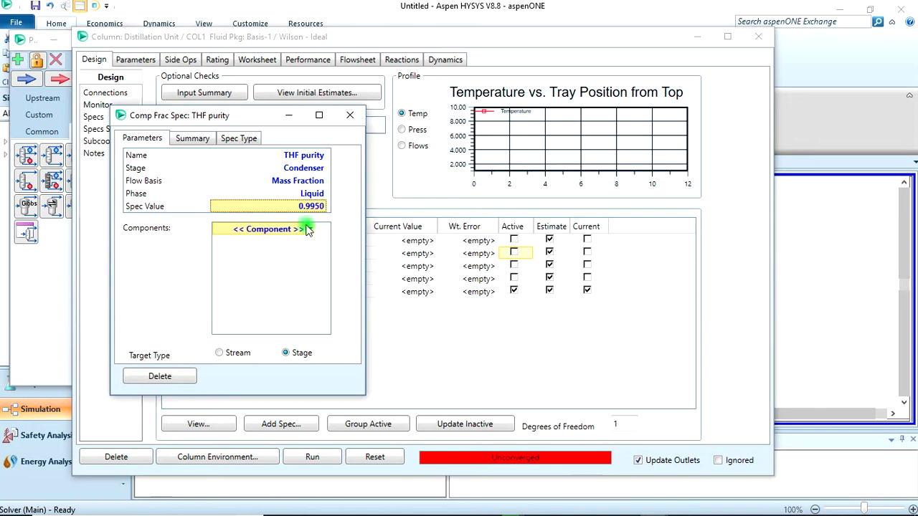
Step: Assign TetraHyFuran as the component of the THF purity specification and close its window
{"action": "left_click", "coordinate": [308, 230]}
{"action": "left_click", "coordinate": [310, 231]}
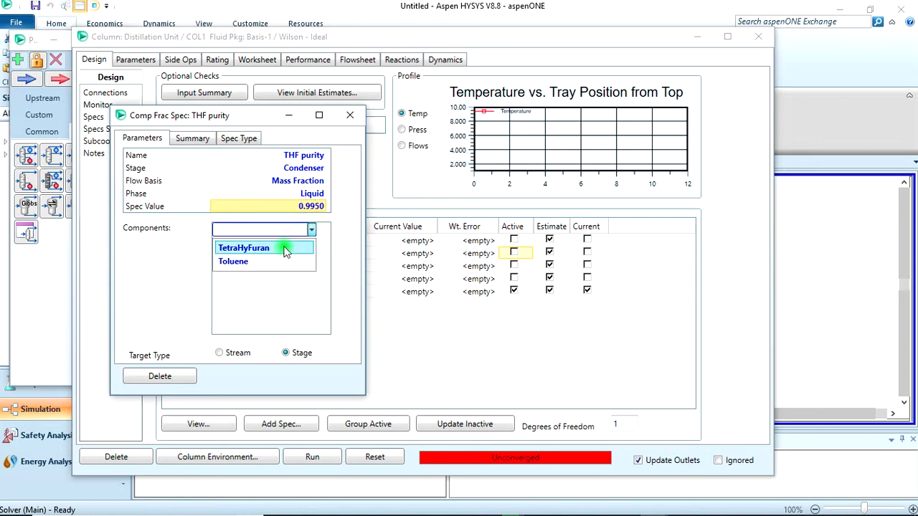
{"action": "left_click", "coordinate": [285, 249]}
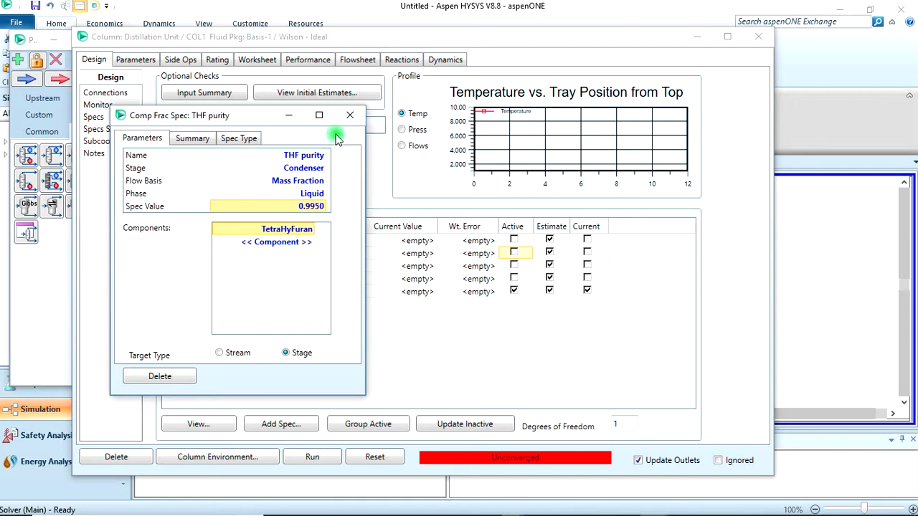
{"action": "left_click", "coordinate": [459, 494]}
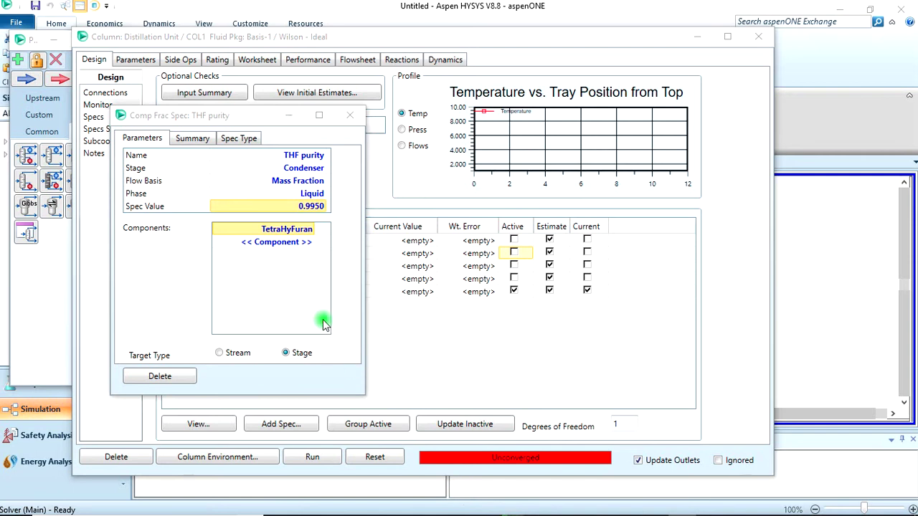
{"action": "left_click", "coordinate": [334, 300]}
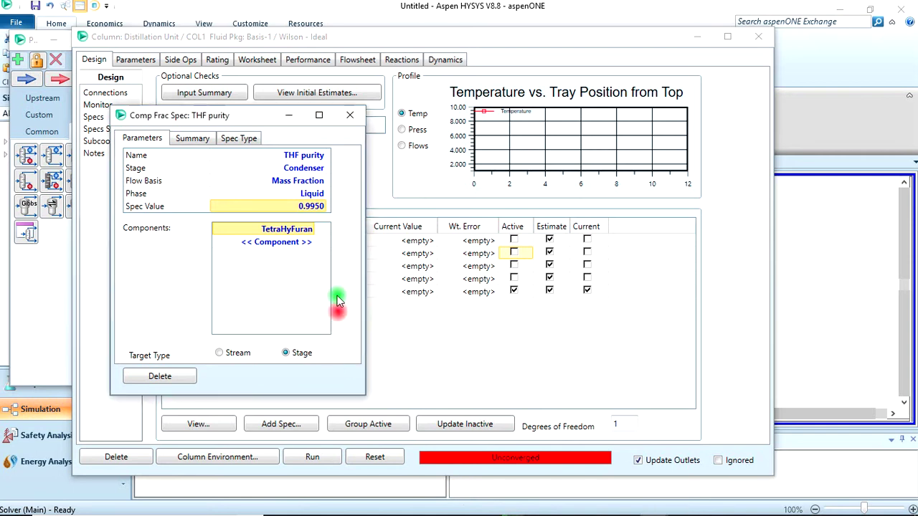
{"action": "left_click", "coordinate": [350, 115]}
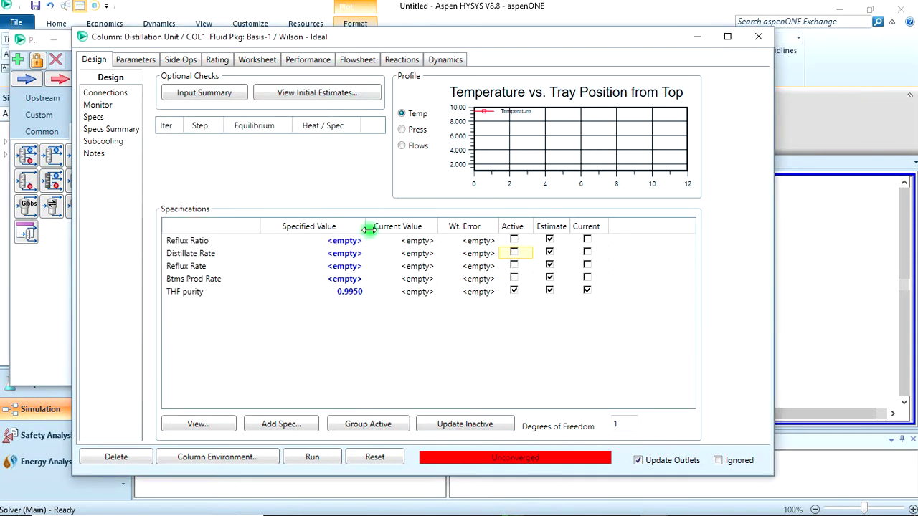
Step: Add a second Column Component Fraction specification named "Toluene Purity" for the Reboiler stage
{"action": "left_click", "coordinate": [281, 425]}
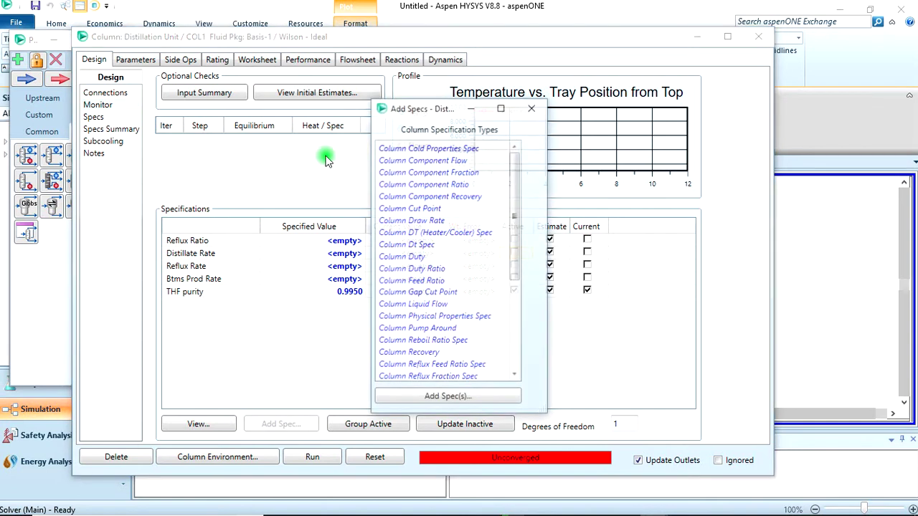
{"action": "left_click", "coordinate": [429, 173]}
{"action": "left_click", "coordinate": [449, 398]}
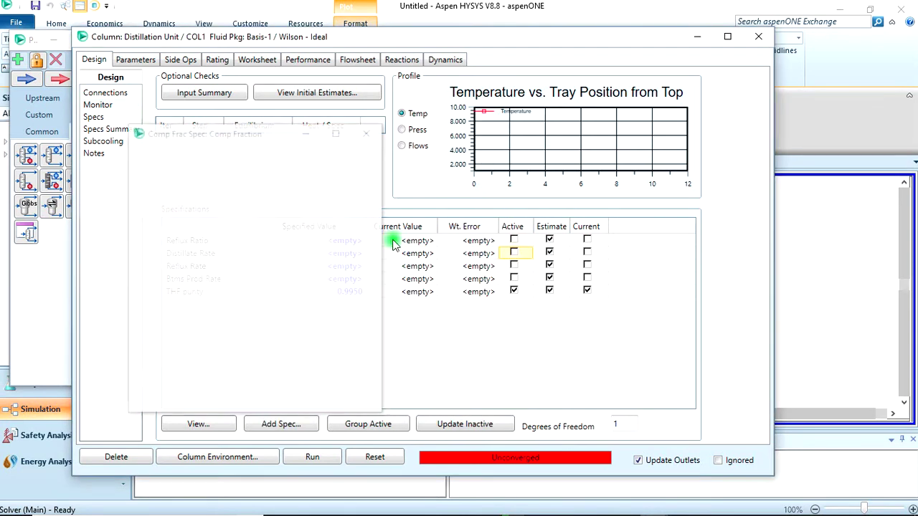
{"action": "left_click", "coordinate": [311, 174]}
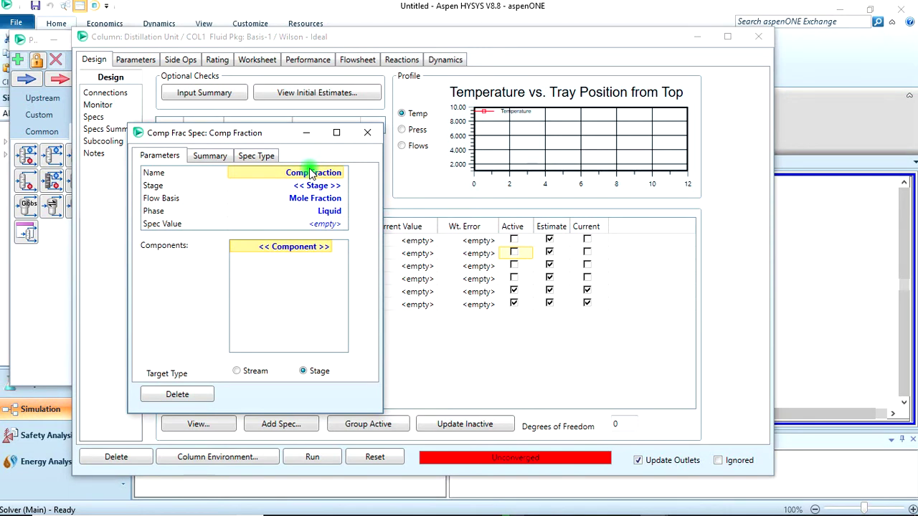
{"action": "type", "text": "Toluene"}
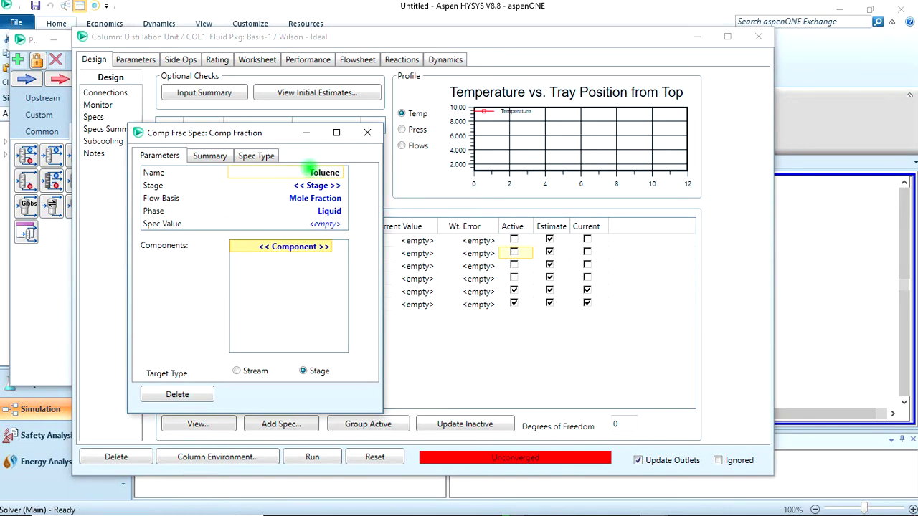
{"action": "type", "text": " Purity"}
{"action": "left_click", "coordinate": [342, 187]}
{"action": "left_click", "coordinate": [342, 188]}
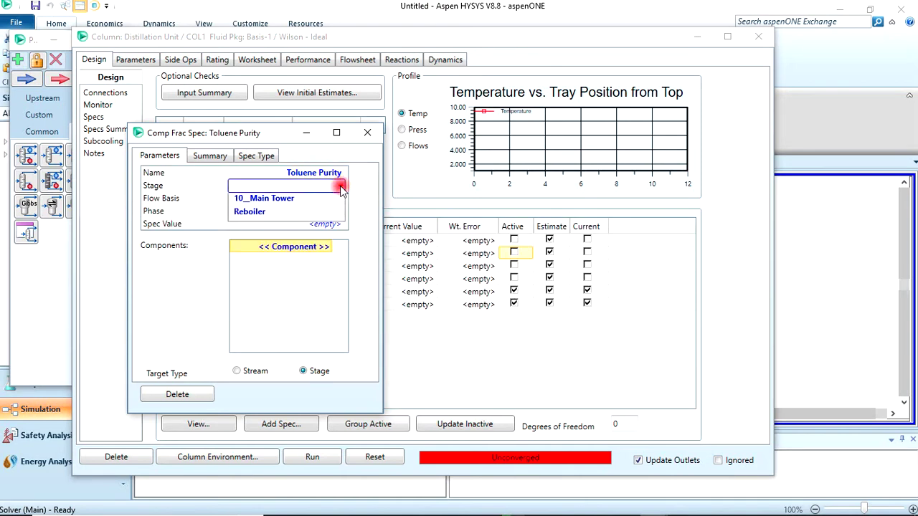
{"action": "left_click", "coordinate": [258, 352]}
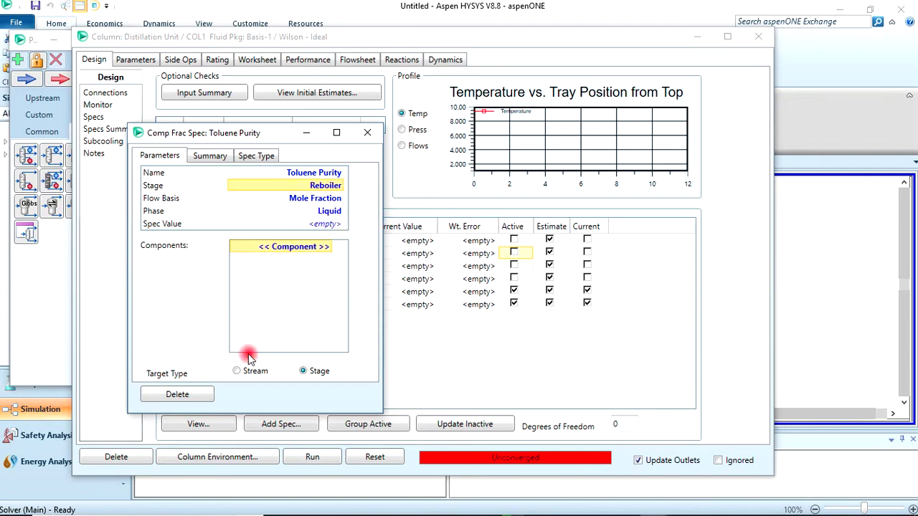
Step: Set the Toluene Purity specification to Mass Fraction with value 0.94 and component Toluene, and close its window
{"action": "left_click", "coordinate": [338, 199]}
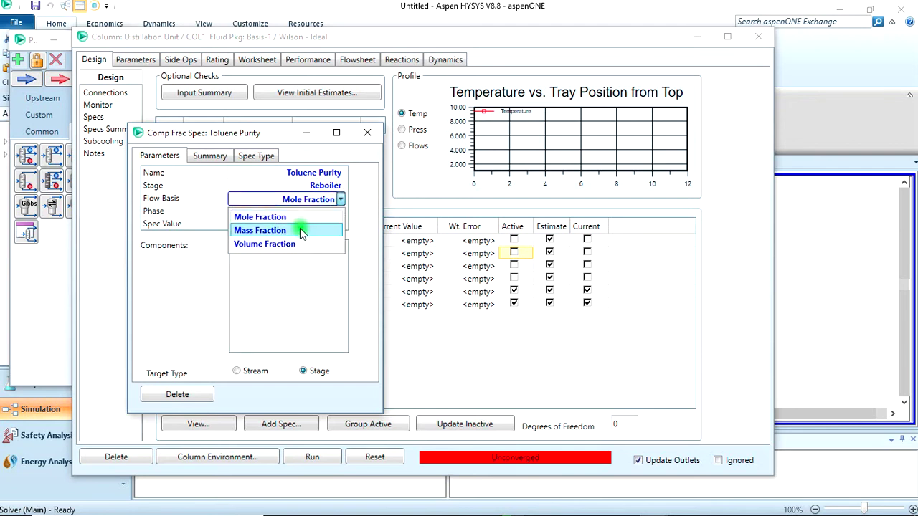
{"action": "left_click", "coordinate": [300, 230]}
{"action": "left_click", "coordinate": [332, 224]}
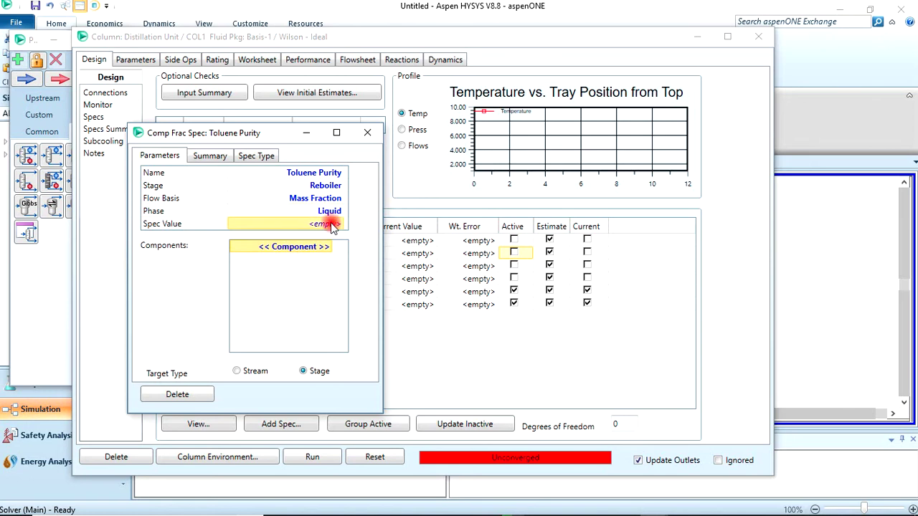
{"action": "type", "text": "0."}
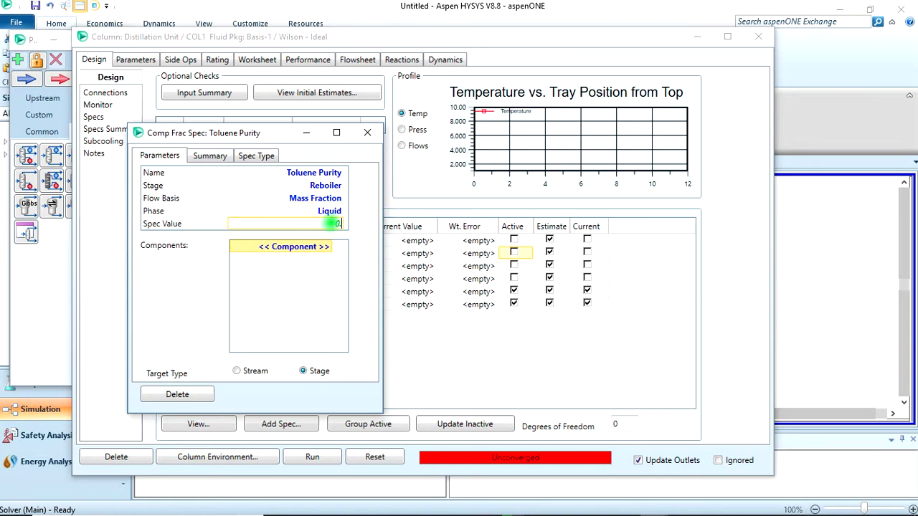
{"action": "key", "text": "Return"}
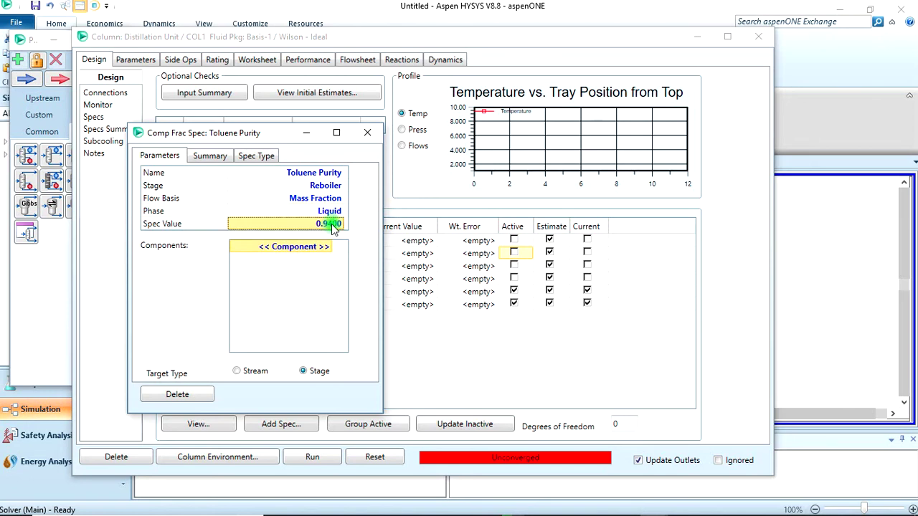
{"action": "left_click", "coordinate": [332, 248]}
{"action": "left_click", "coordinate": [306, 280]}
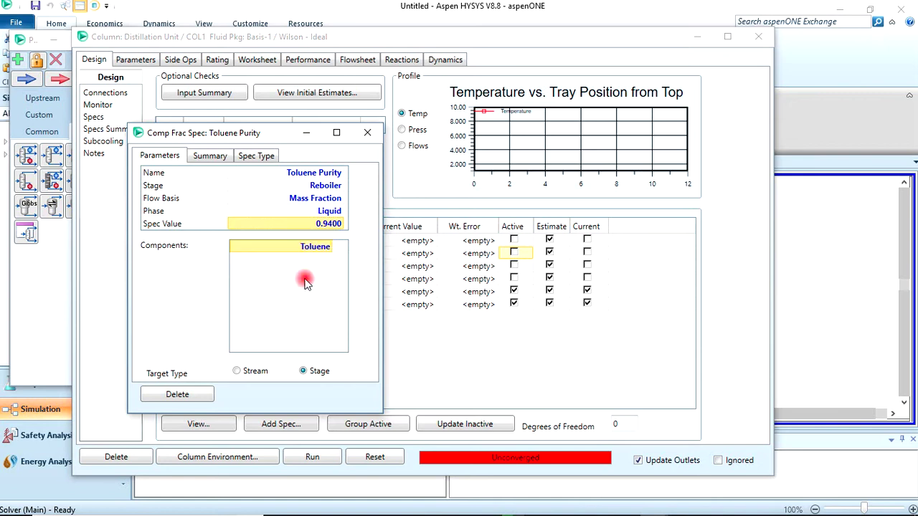
{"action": "left_click", "coordinate": [367, 132]}
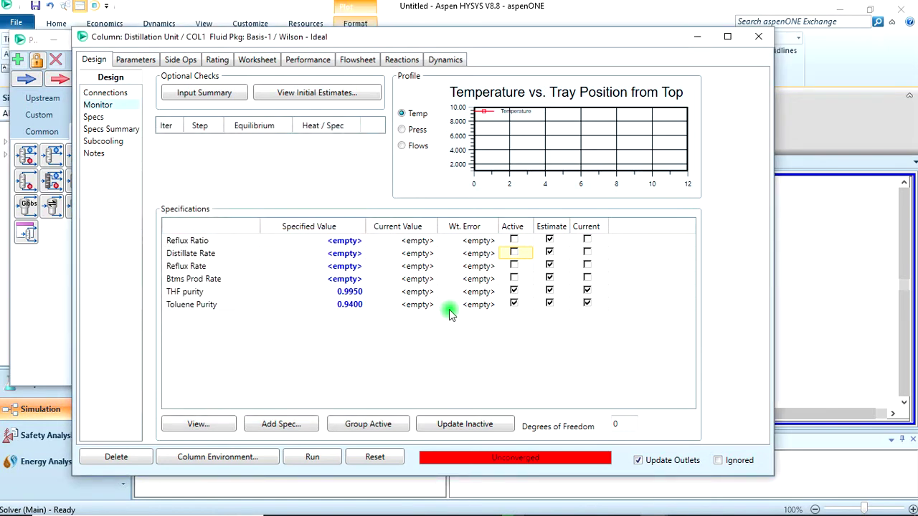
Step: Run the distillation column and close its window to return to the main flowsheet
{"action": "left_click", "coordinate": [316, 457]}
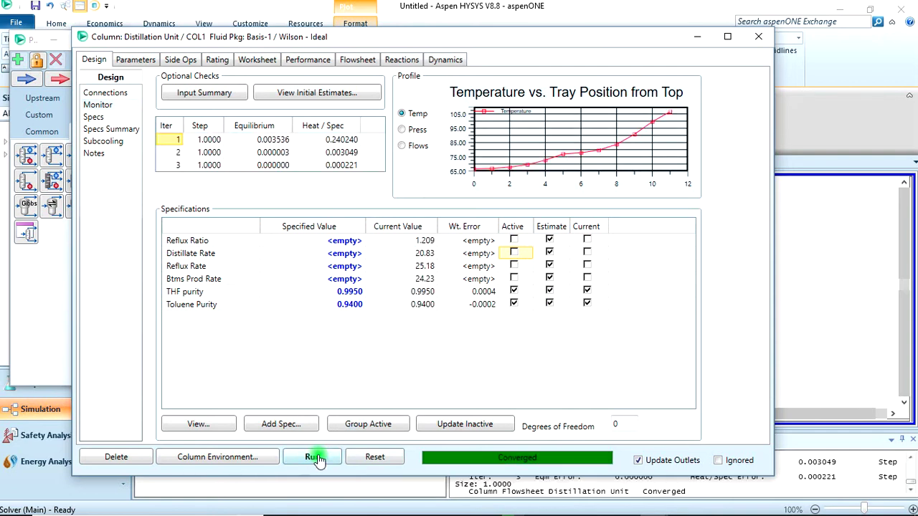
{"action": "left_click", "coordinate": [746, 41]}
{"action": "left_click", "coordinate": [572, 322]}
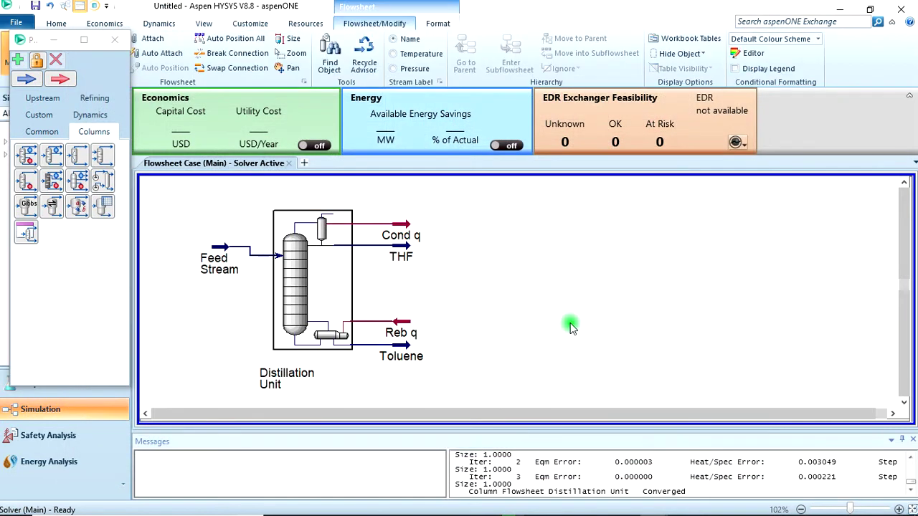
Step: Move the Feed Stream down slightly so its line runs straight into the column inlet
{"action": "left_click", "coordinate": [217, 248]}
{"action": "left_click_drag", "start_coordinate": [217, 247], "coordinate": [218, 255]}
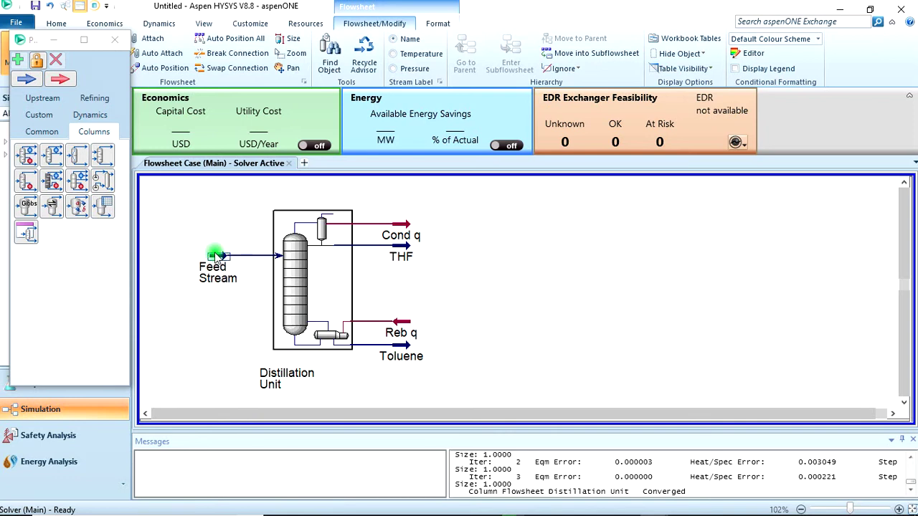
{"action": "left_click", "coordinate": [492, 279]}
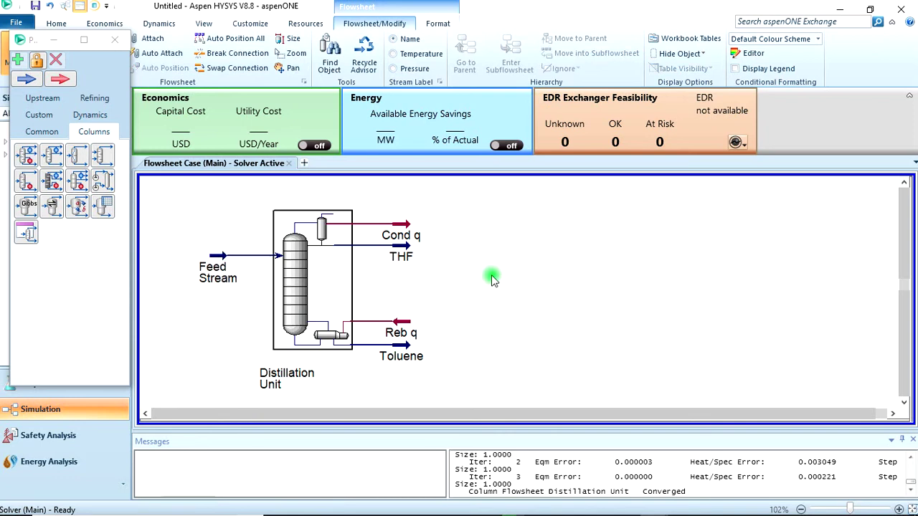
Step: Switch to the PowerPoint slides, check which results the problem statement asks to calculate, and return to the HYSYS flowsheet
{"action": "key", "text": "alt+Tab"}
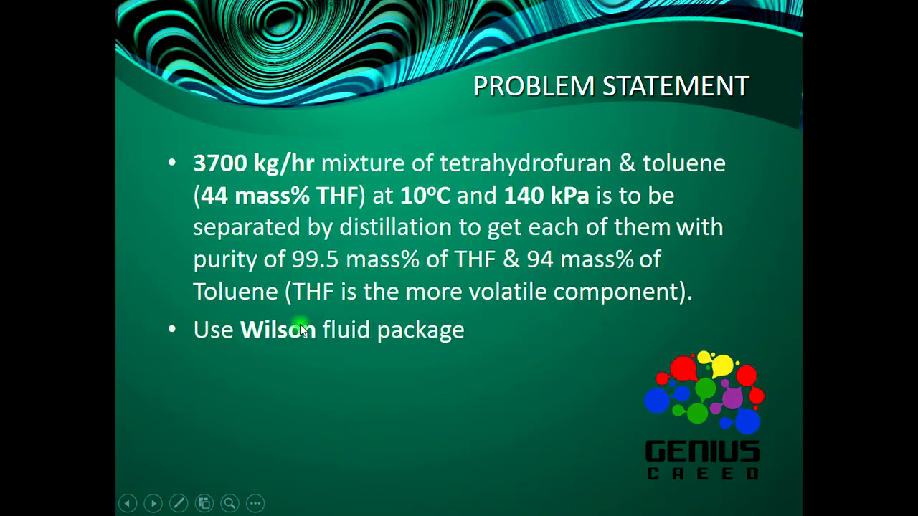
{"action": "left_click", "coordinate": [322, 314]}
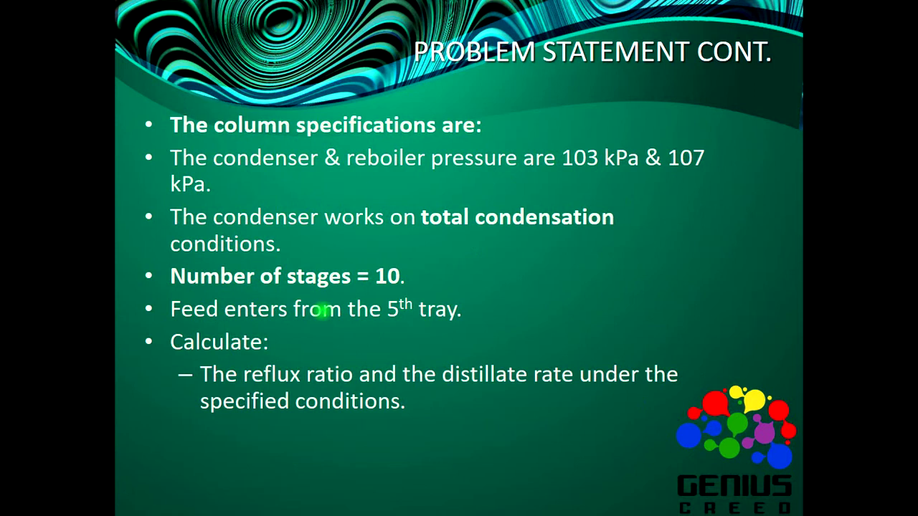
{"action": "key", "text": "alt+Tab"}
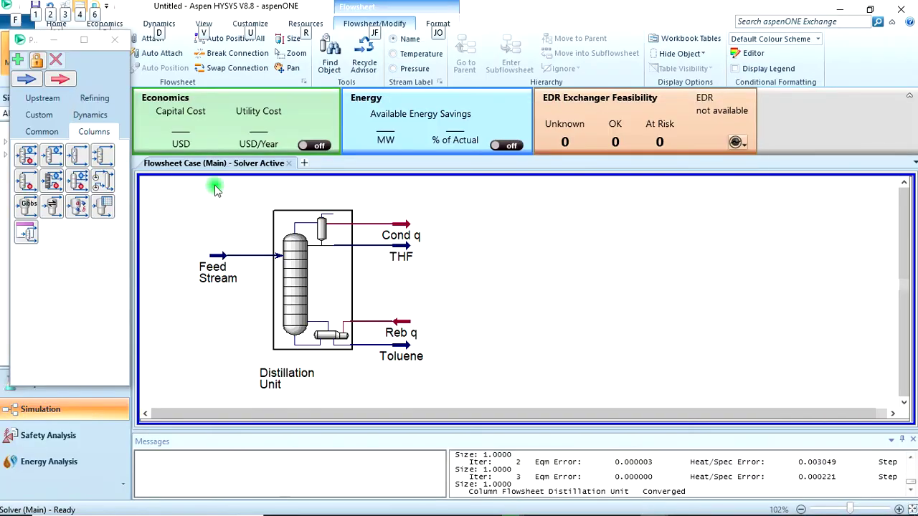
Step: Open the Distillation Unit column's Monitor page and check the current reflux ratio and distillate rate
{"action": "double_click", "coordinate": [298, 297]}
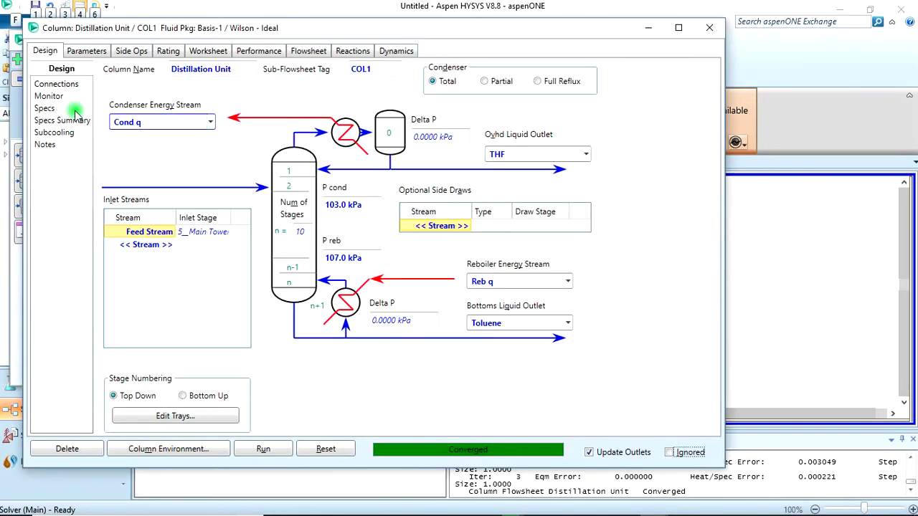
{"action": "left_click", "coordinate": [49, 96]}
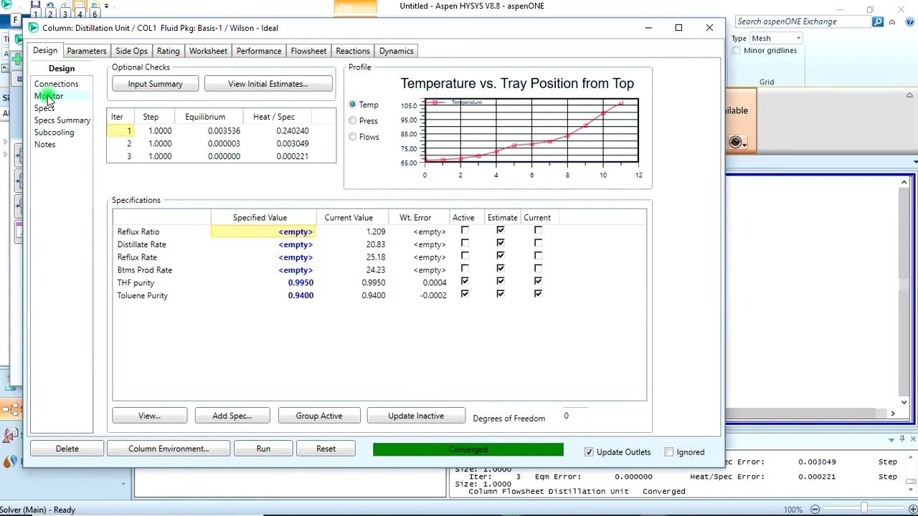
{"action": "left_click", "coordinate": [374, 233]}
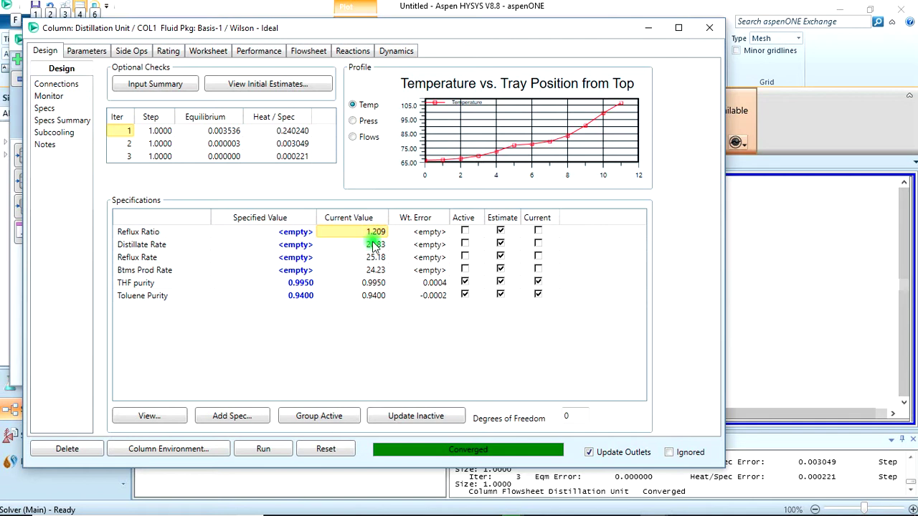
{"action": "left_click", "coordinate": [374, 245]}
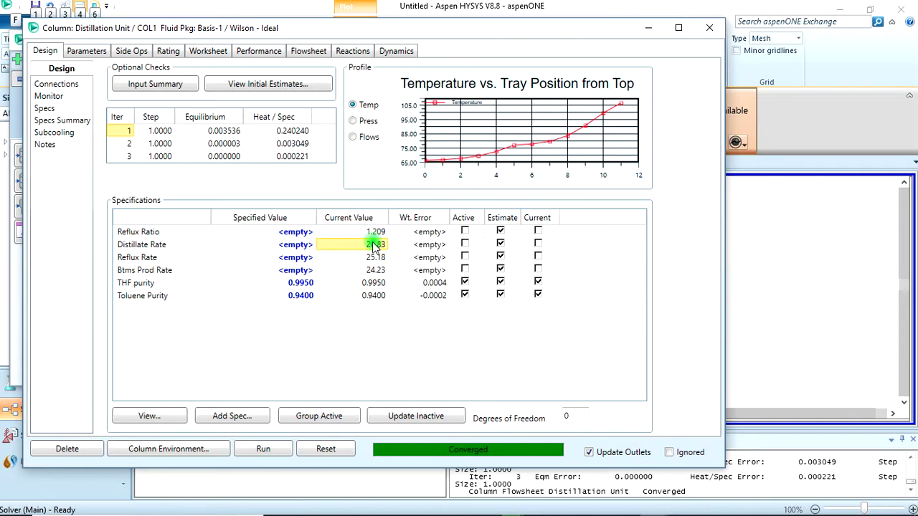
Step: Switch to the PowerPoint slides and advance to the optimization data with prices, utility costs and purity ranges
{"action": "key", "text": "alt+Tab"}
{"action": "key", "text": "alt+Tab"}
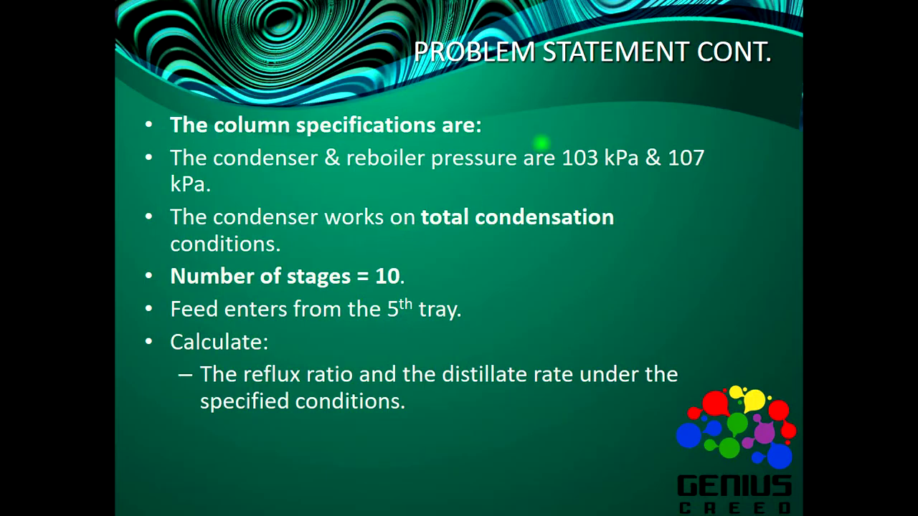
{"action": "left_click", "coordinate": [802, 270]}
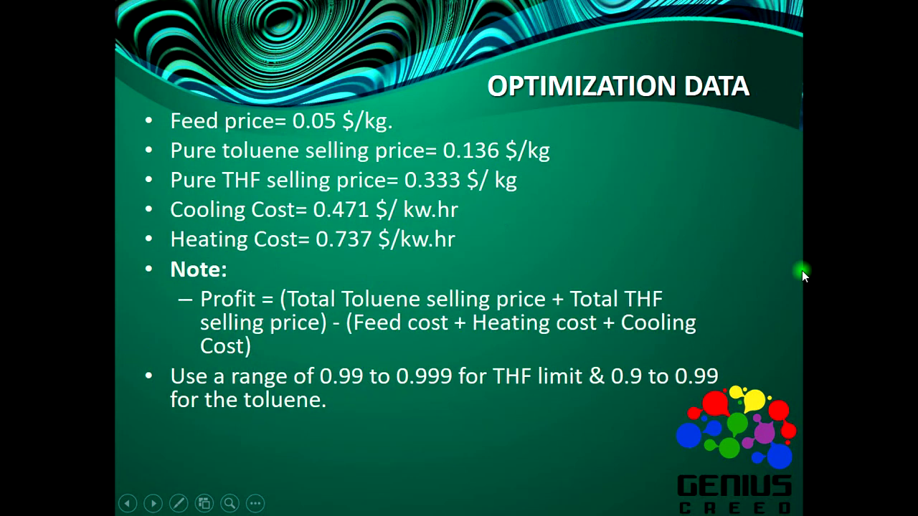
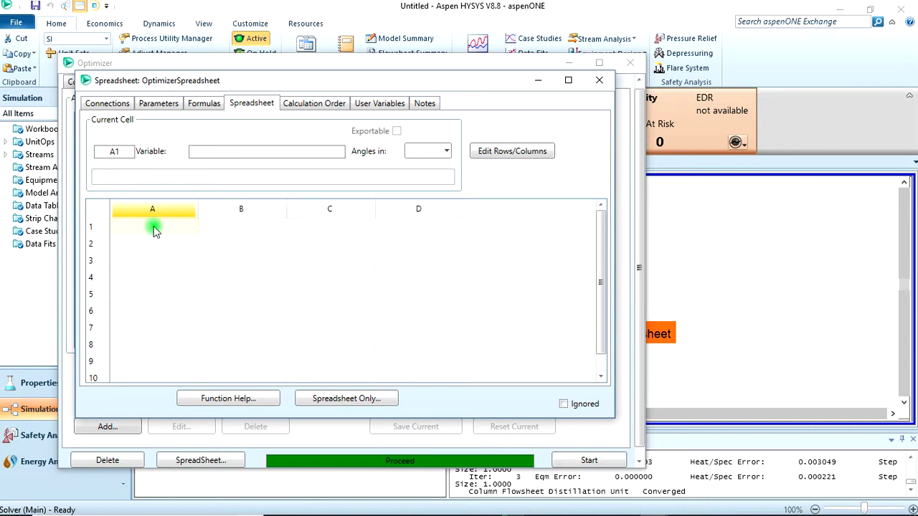
Step: Label cells A1 to A4 of the optimizer spreadsheet "Cond Duty", "Reb Duty", "Overhead production rate" and "THF purity"
{"action": "type", "text": "Cond Duty"}
{"action": "key", "text": "Return"}
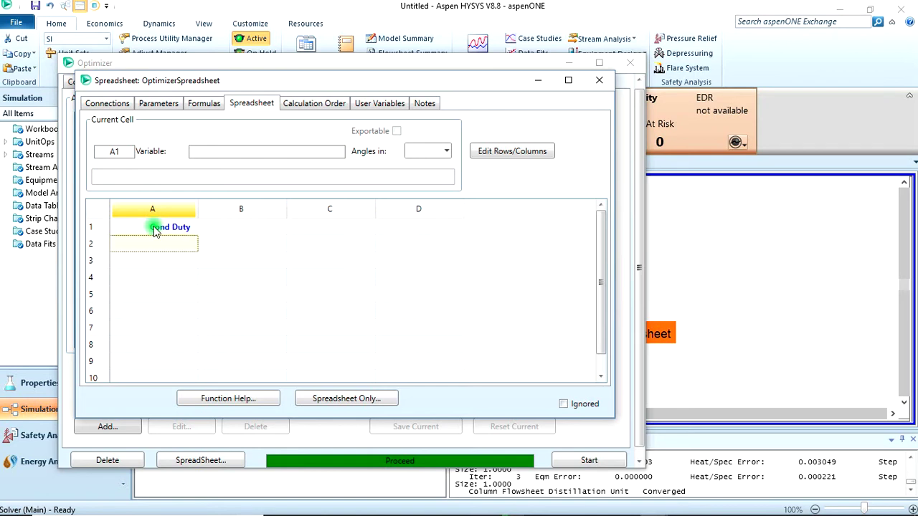
{"action": "type", "text": "Reb Duty"}
{"action": "key", "text": "Return"}
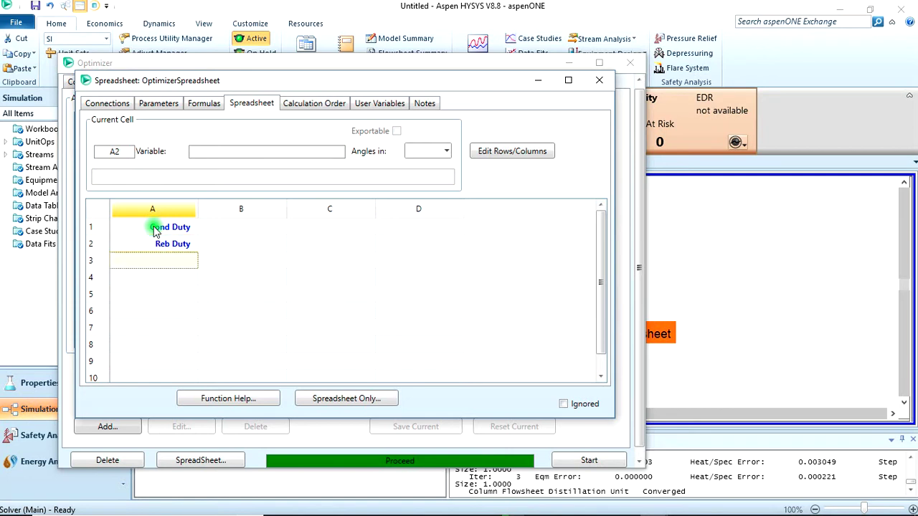
{"action": "type", "text": "Overhead product"}
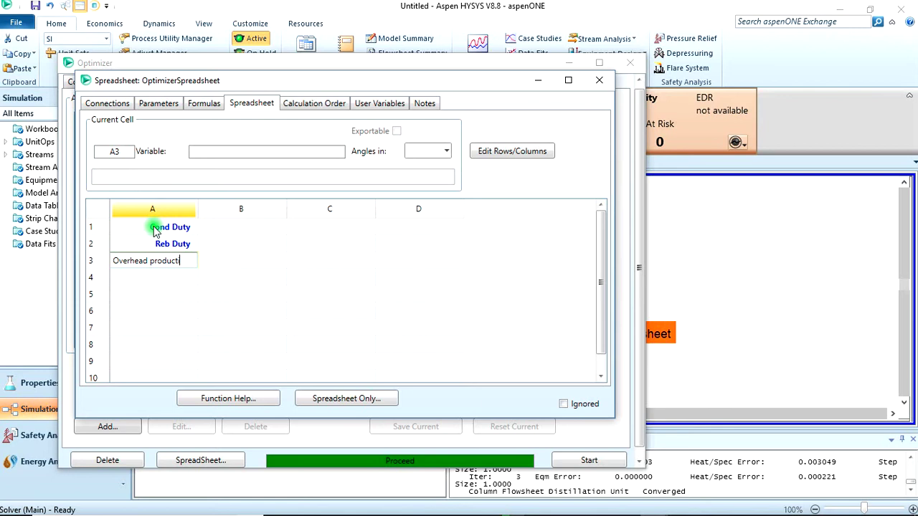
{"action": "type", "text": "ion rate"}
{"action": "key", "text": "Return"}
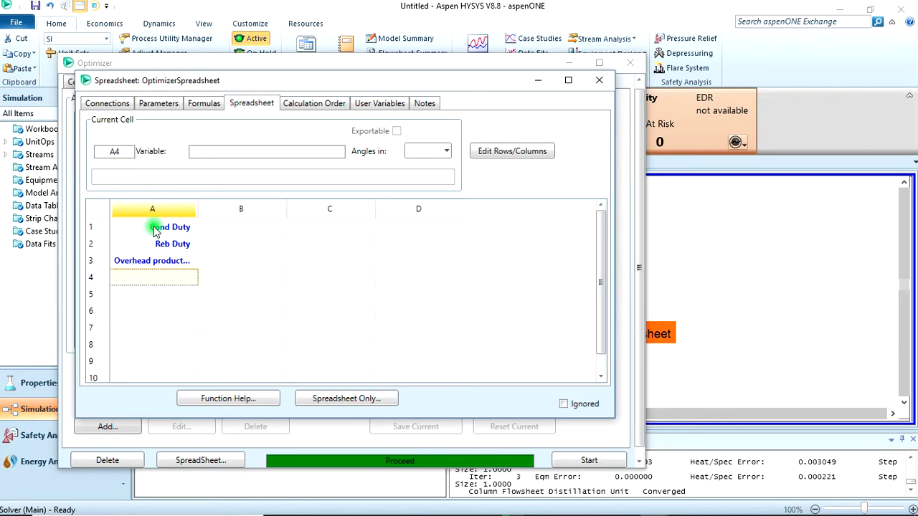
{"action": "type", "text": "THF purity"}
{"action": "key", "text": "Return"}
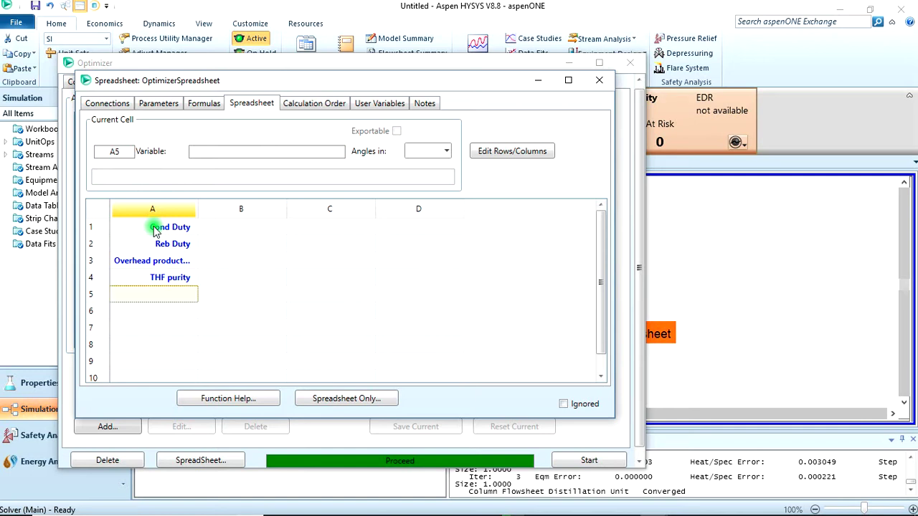
Step: Label cells A5 to A7 "Bottom production rate", "Toluene Purity" and "Feed flowrate", and widen column A to fit its labels
{"action": "type", "text": "Bottom producti"}
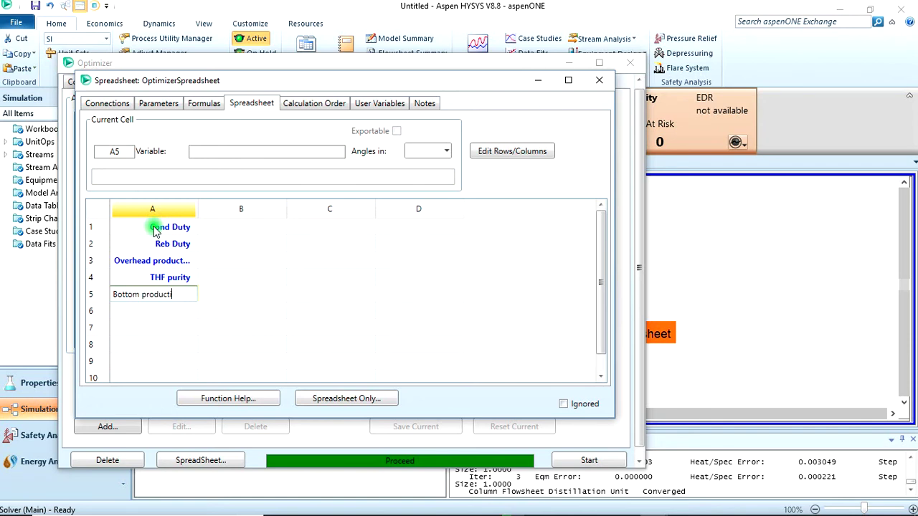
{"action": "type", "text": "on rate"}
{"action": "key", "text": "Return"}
{"action": "type", "text": "Toluene"}
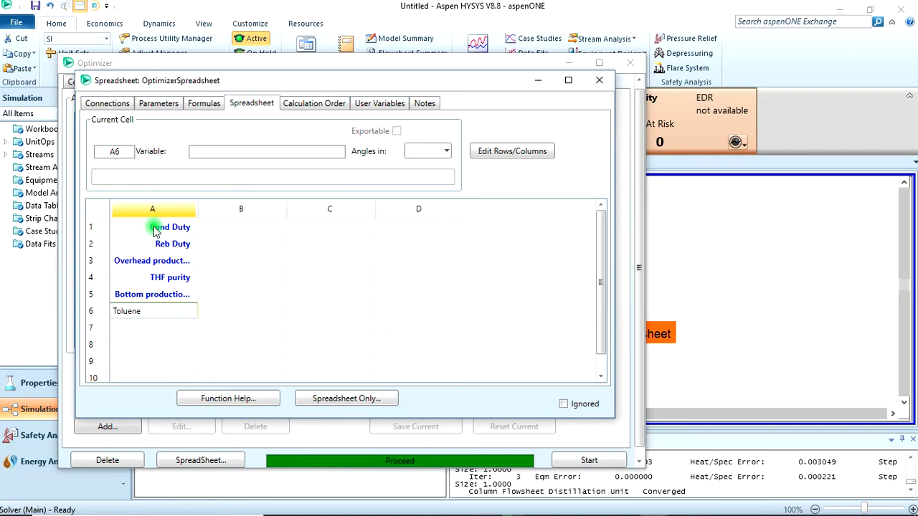
{"action": "type", "text": " Purity"}
{"action": "key", "text": "Return"}
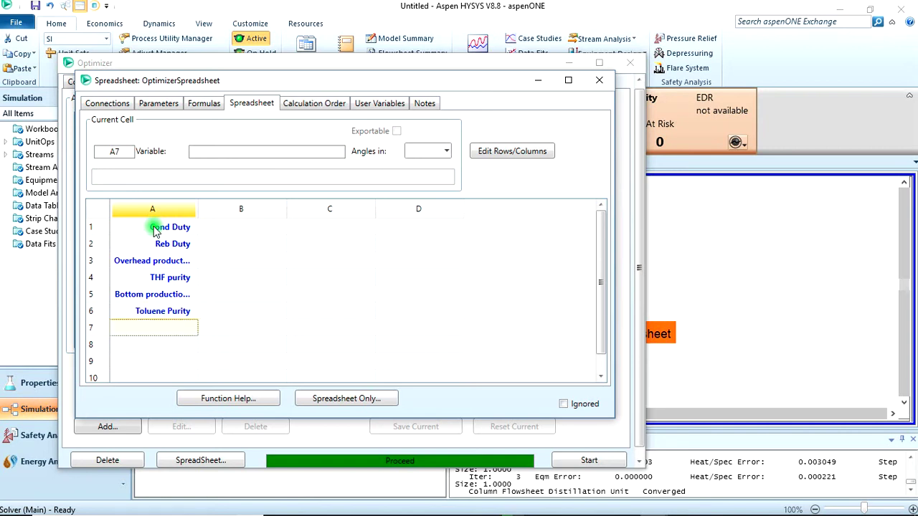
{"action": "type", "text": "Feed flowrate"}
{"action": "key", "text": "Return"}
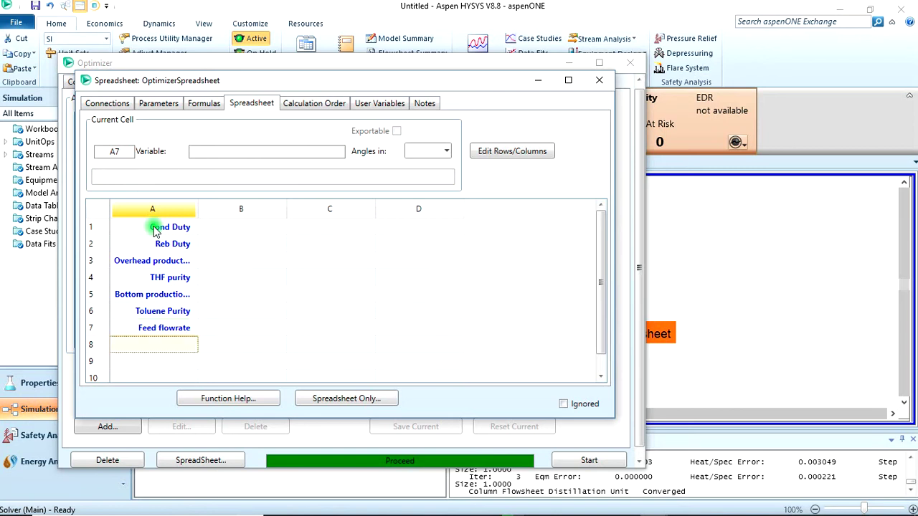
{"action": "double_click", "coordinate": [215, 213]}
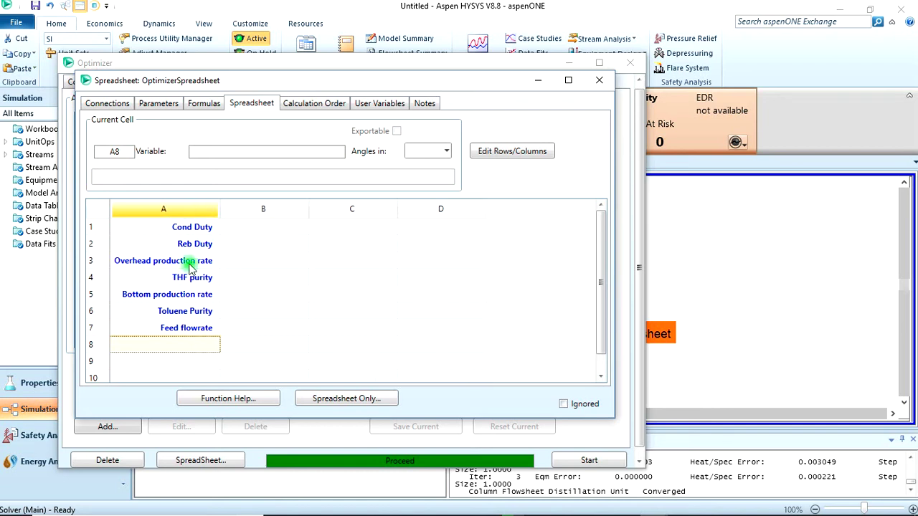
Step: Label cell C1 "cooling cost" and cell C2 "heating cost" in the optimizer spreadsheet
{"action": "left_click", "coordinate": [355, 226]}
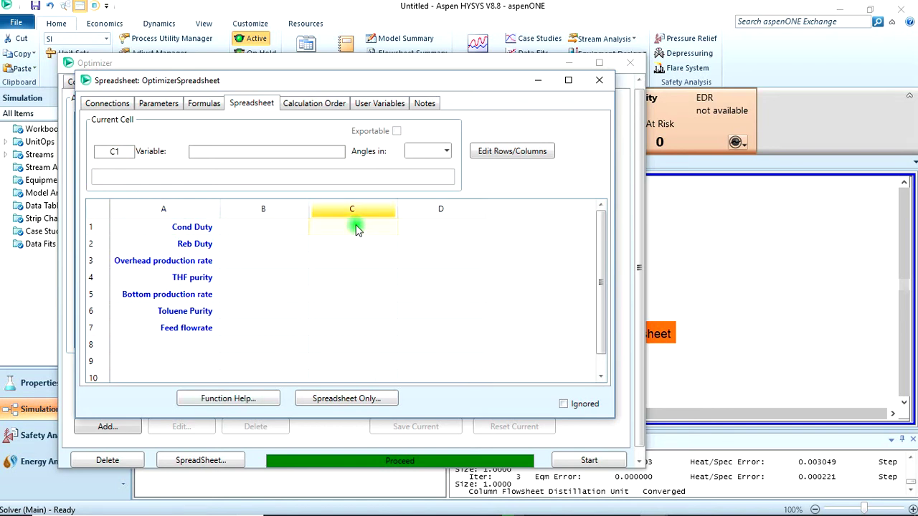
{"action": "type", "text": "cooling "}
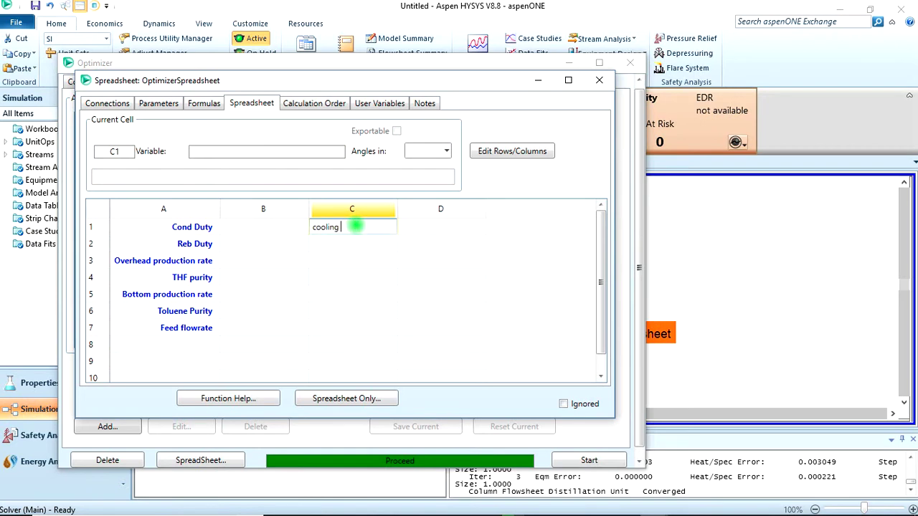
{"action": "type", "text": "cost"}
{"action": "key", "text": "Return"}
{"action": "type", "text": "heat"}
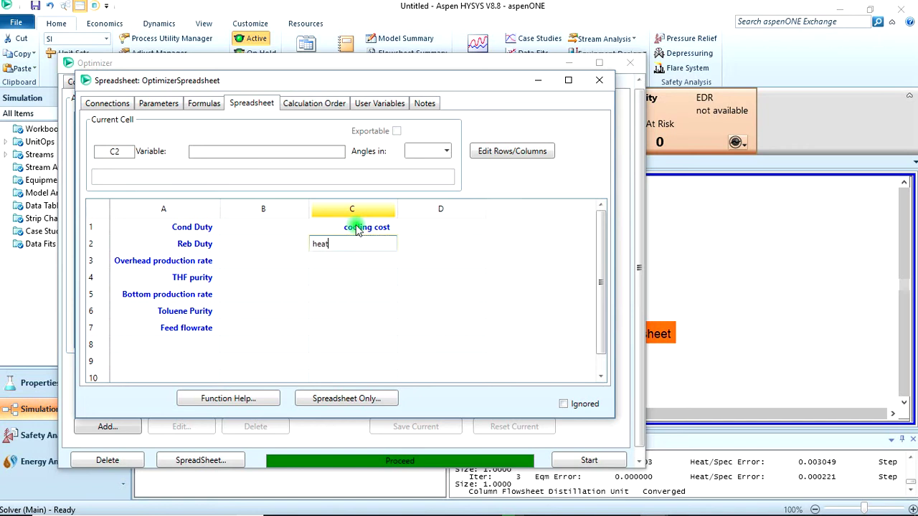
{"action": "type", "text": "ing cost"}
{"action": "key", "text": "Return"}
Step: Label cell C4 "pure THF price" and cell C6 "pure Toluene price"
{"action": "key", "text": "Down"}
{"action": "type", "text": "pu"}
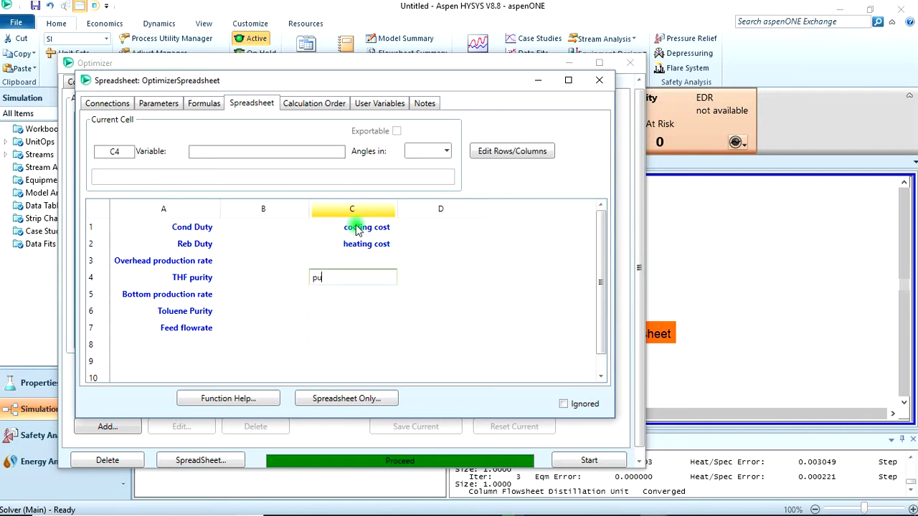
{"action": "type", "text": "re THF price"}
{"action": "key", "text": "Return"}
{"action": "key", "text": "Down"}
{"action": "type", "text": "pure "}
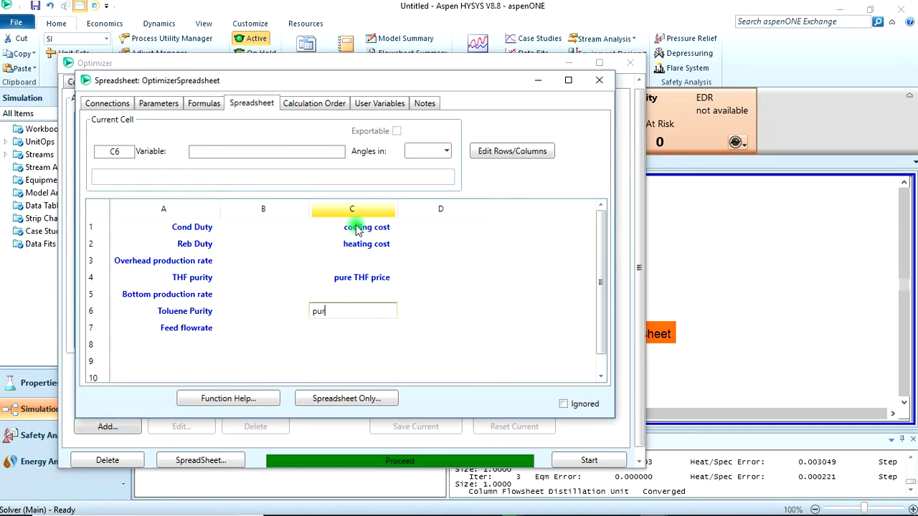
{"action": "type", "text": "Toluene price"}
{"action": "key", "text": "Return"}
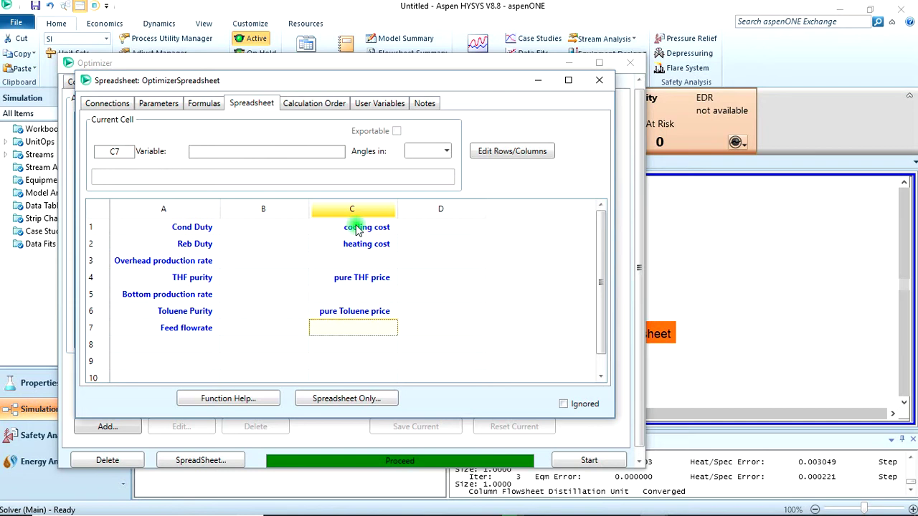
Step: Label cell C7 "feed cost" and cell C8 "Profit"
{"action": "type", "text": "feed cost"}
{"action": "key", "text": "Return"}
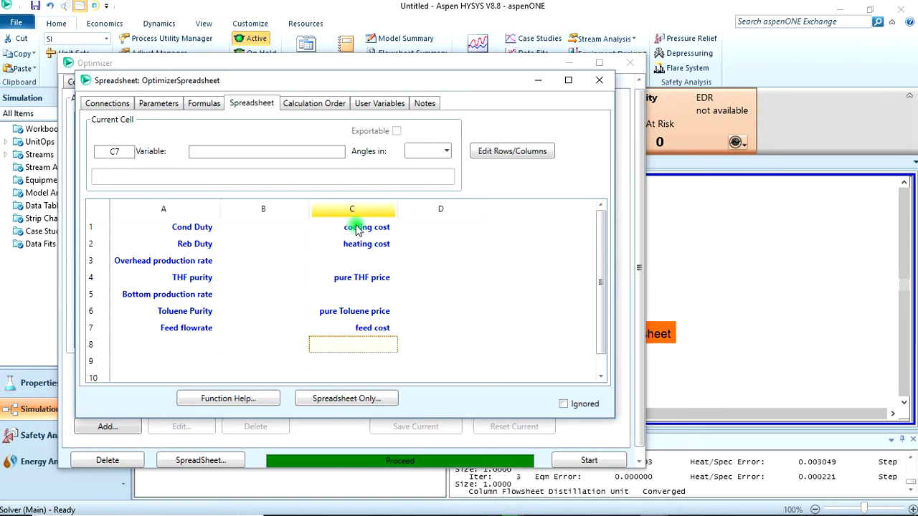
{"action": "type", "text": "Profit"}
{"action": "key", "text": "Return"}
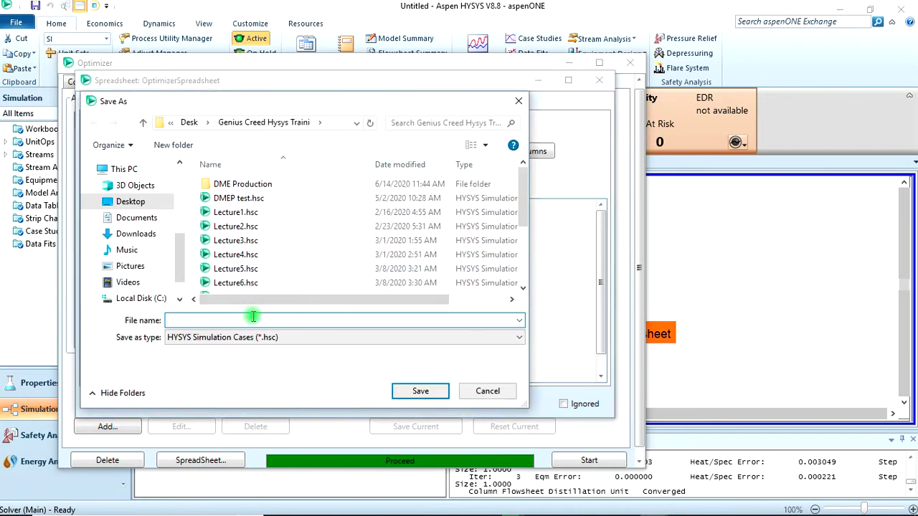
Step: Save the simulation case as Lecture14 in the Genius Creed Hysys Training folder
{"action": "type", "text": "ec"}
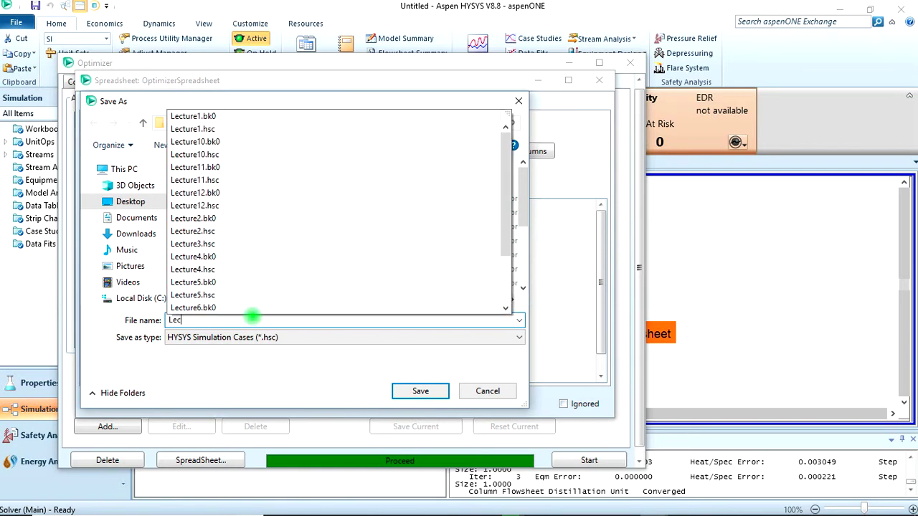
{"action": "type", "text": "ture14"}
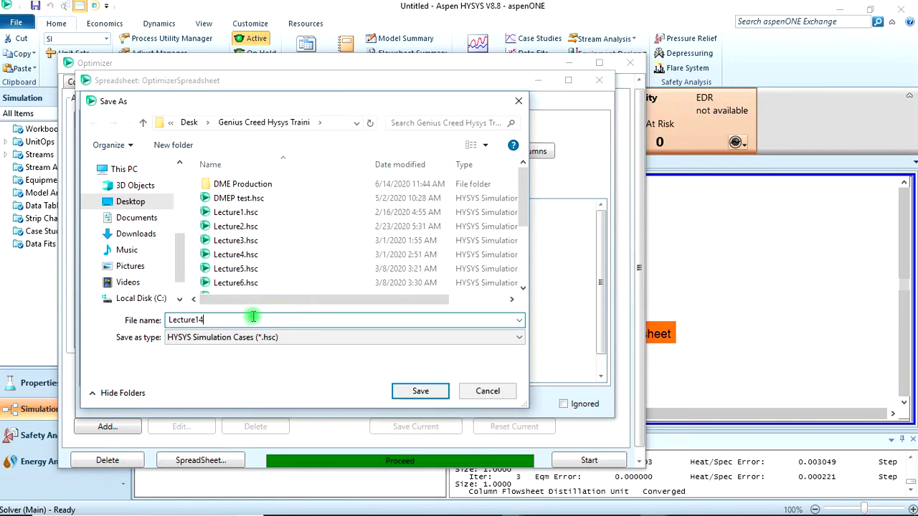
{"action": "left_click", "coordinate": [420, 394]}
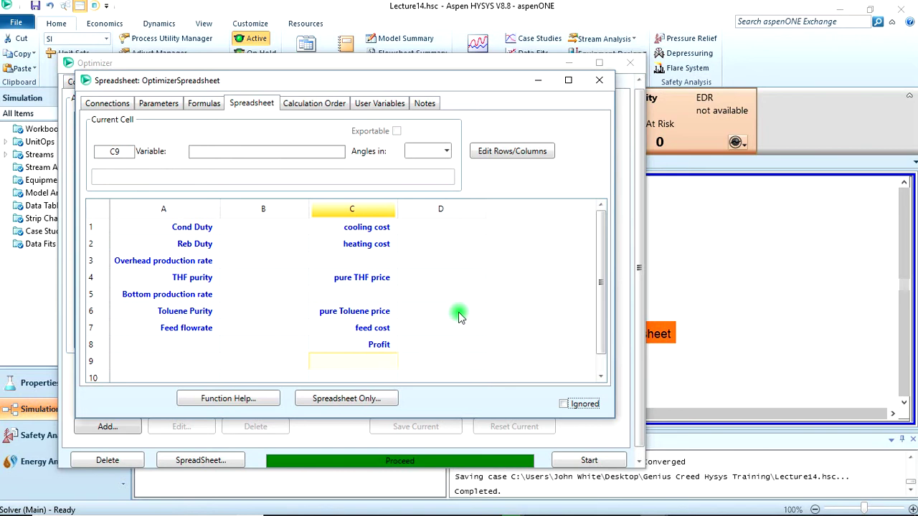
Step: Close the optimizer spreadsheet to return to the Optimizer's adjusted variables
{"action": "left_click", "coordinate": [458, 312]}
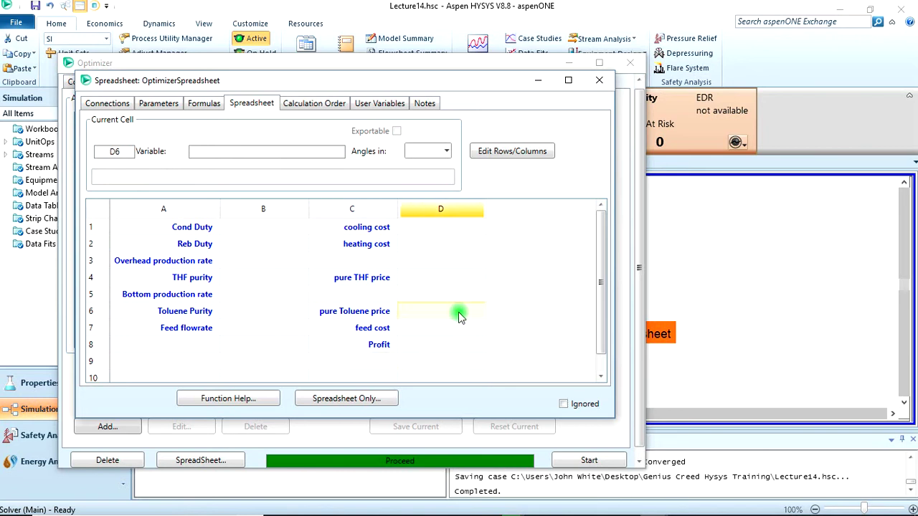
{"action": "left_click", "coordinate": [107, 103]}
{"action": "left_click", "coordinate": [595, 81]}
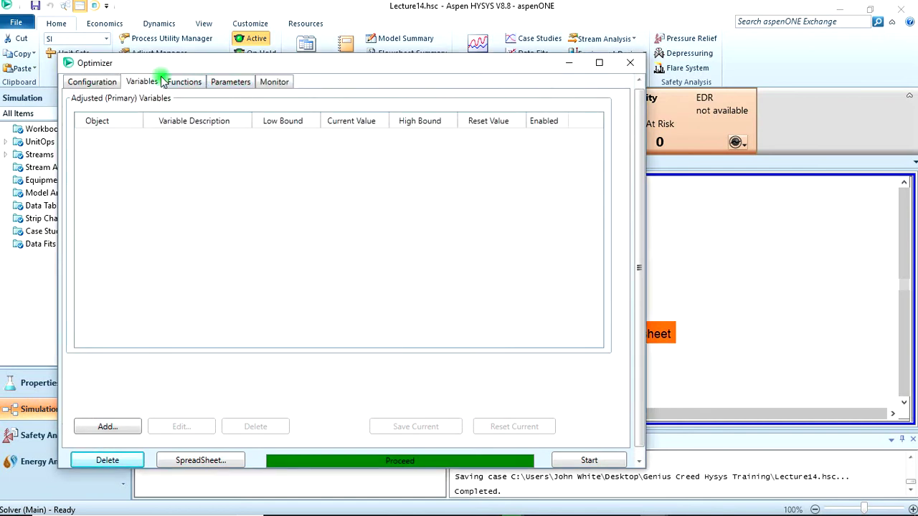
Step: Add the Distillation Unit's Spec Value for THF purity to the Optimizer's adjusted variables
{"action": "left_click", "coordinate": [109, 426]}
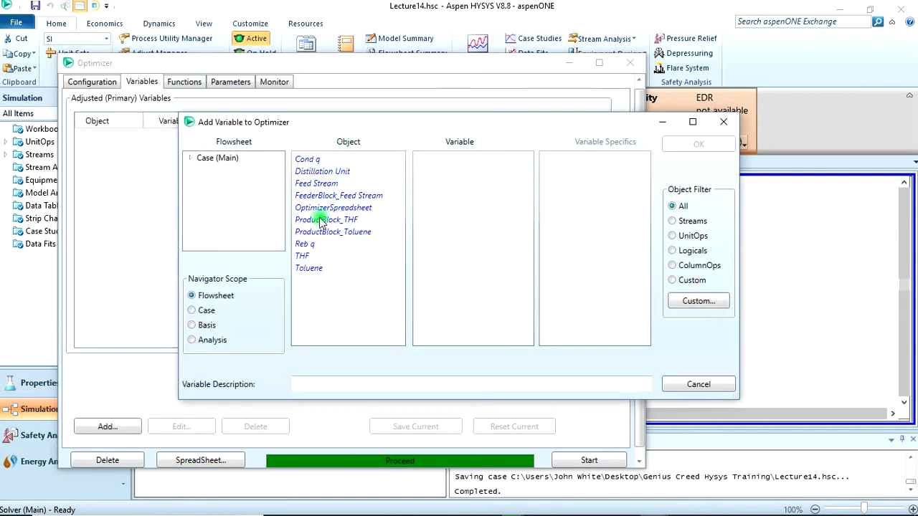
{"action": "left_click", "coordinate": [325, 172]}
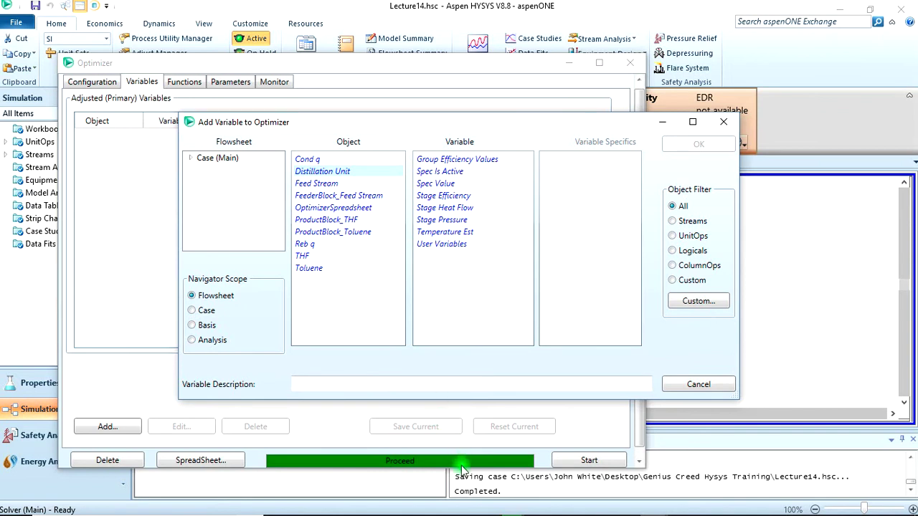
{"action": "left_click", "coordinate": [460, 491]}
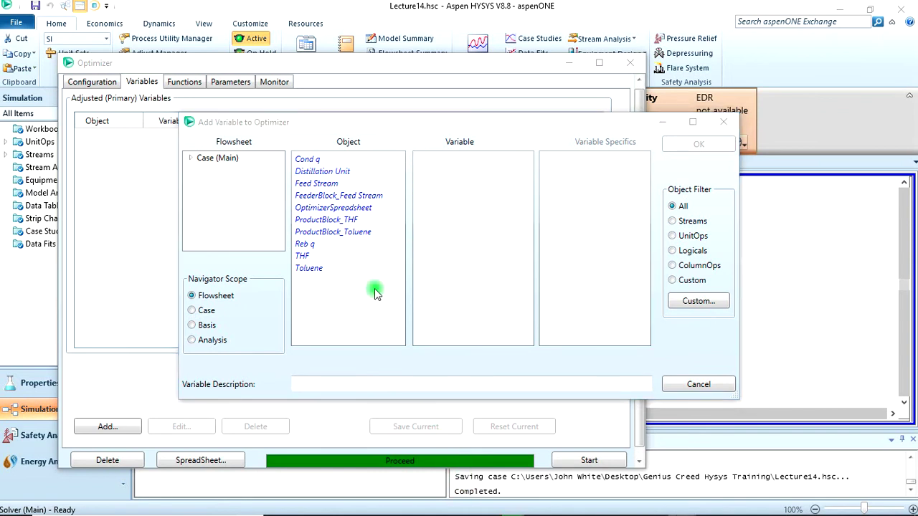
{"action": "left_click", "coordinate": [312, 175]}
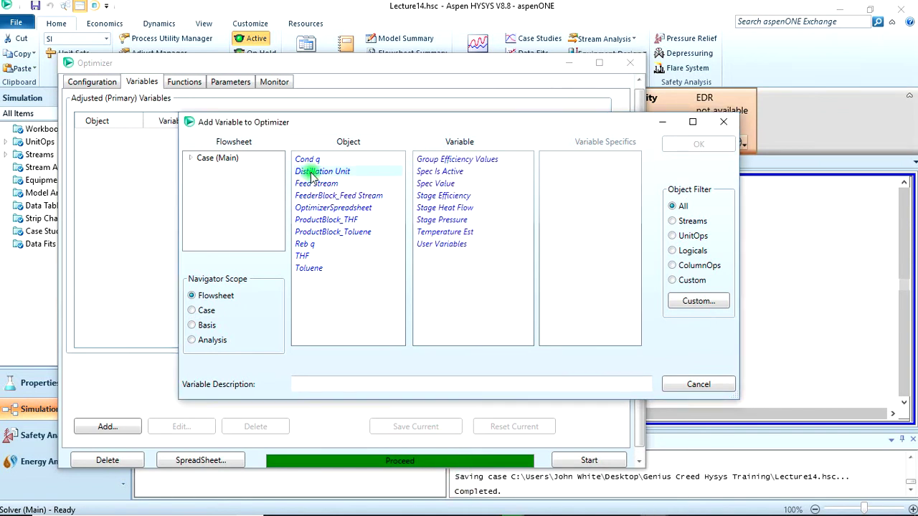
{"action": "left_click", "coordinate": [437, 184]}
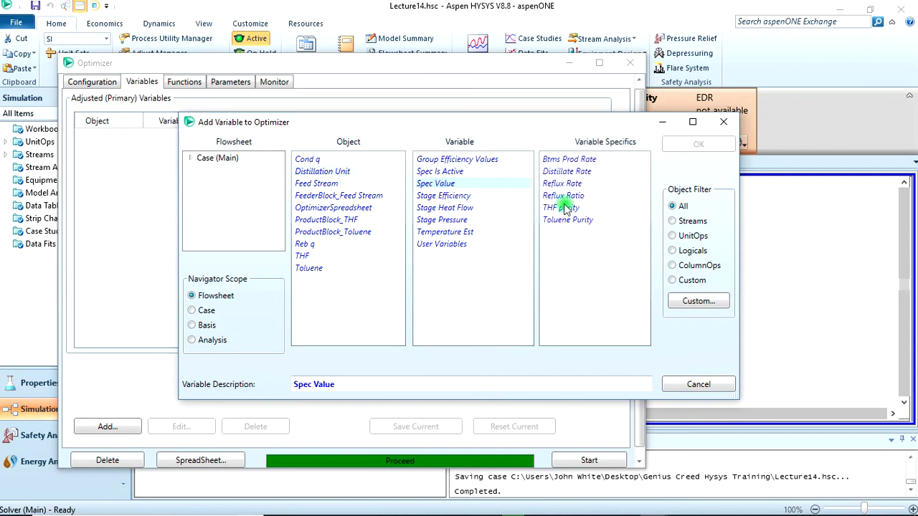
{"action": "left_click", "coordinate": [561, 207]}
{"action": "left_click", "coordinate": [680, 144]}
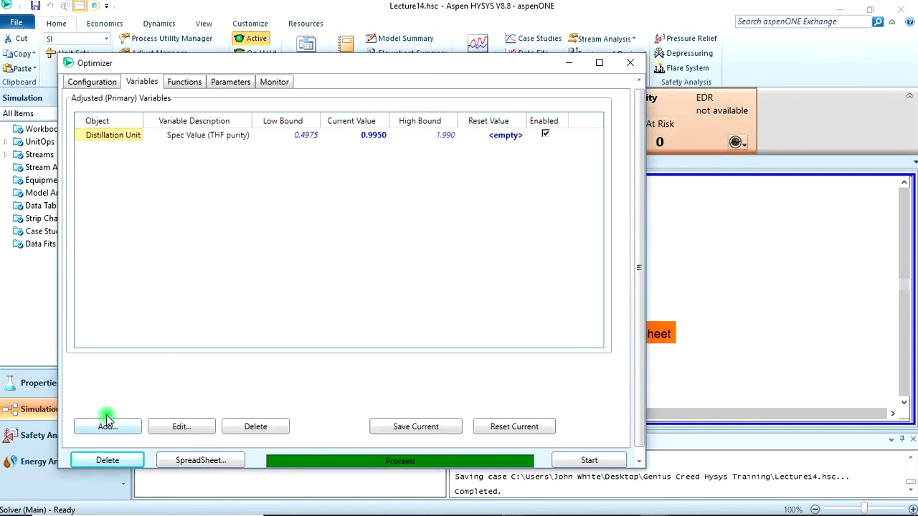
Step: Add the Distillation Unit's Spec Value for Toluene Purity as a second adjusted variable
{"action": "left_click", "coordinate": [106, 428]}
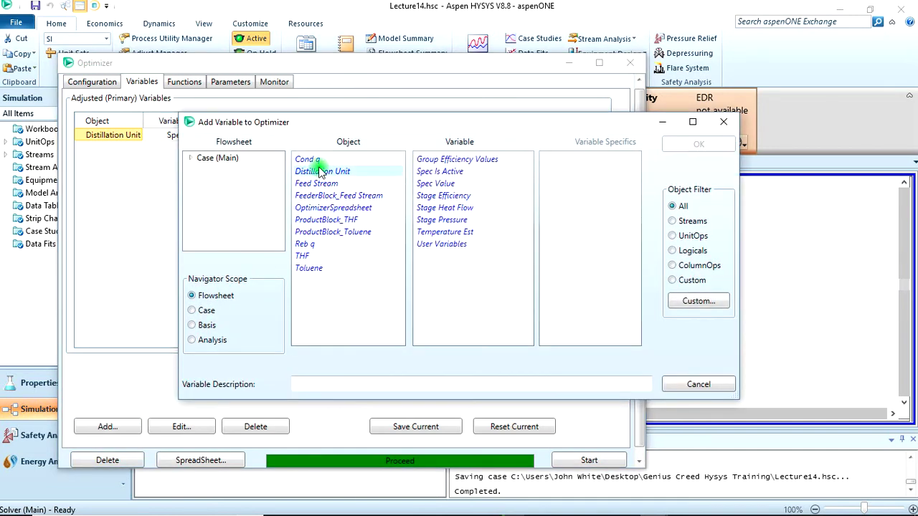
{"action": "left_click", "coordinate": [436, 184]}
{"action": "left_click", "coordinate": [574, 222]}
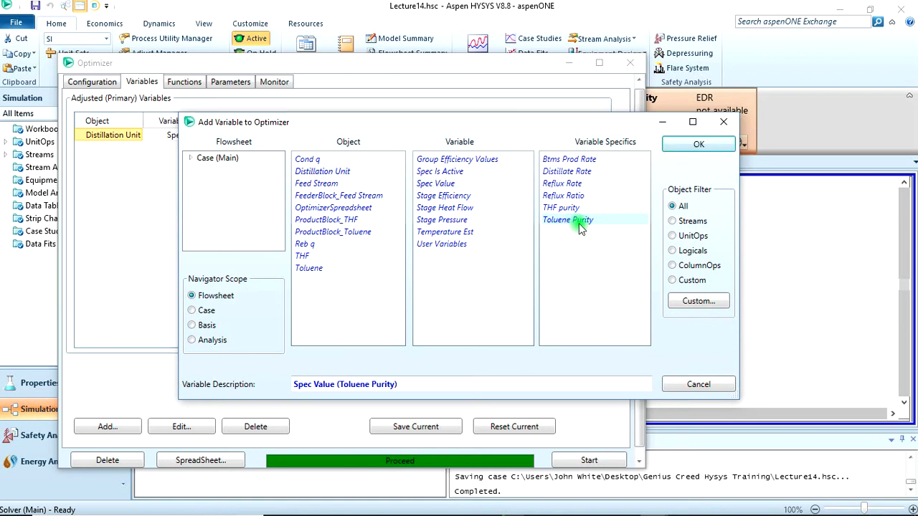
{"action": "left_click", "coordinate": [690, 147]}
Step: Set the THF purity variable's low bound to 0.99 and its high bound to 0.999
{"action": "left_click", "coordinate": [284, 147]}
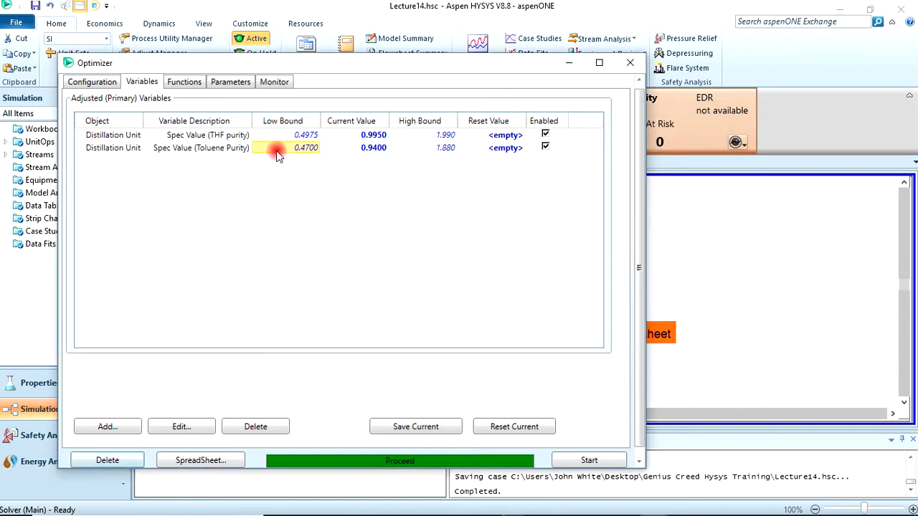
{"action": "left_click", "coordinate": [308, 135]}
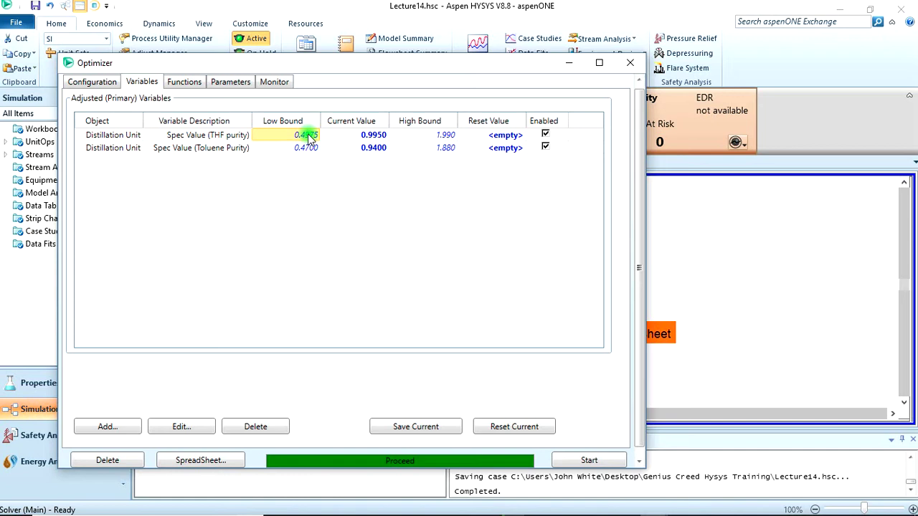
{"action": "type", "text": "0.99"}
{"action": "left_click", "coordinate": [434, 135]}
{"action": "type", "text": "0.995"}
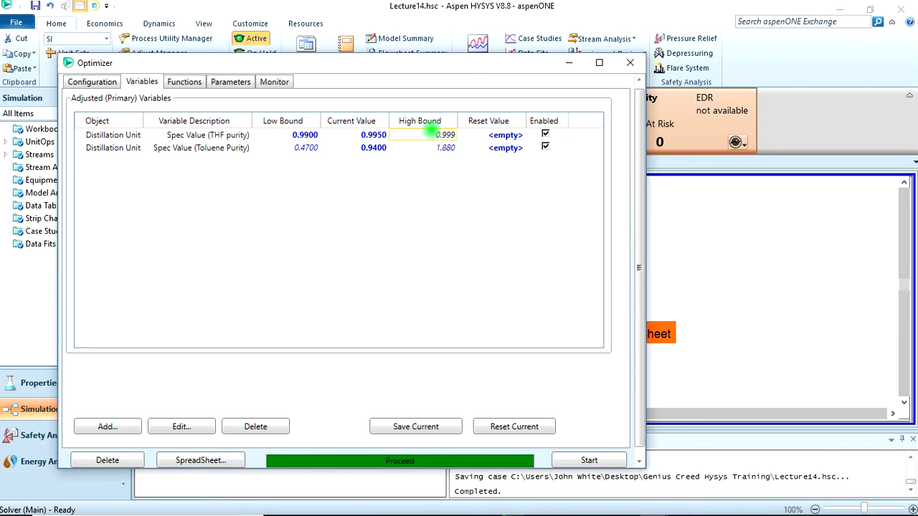
Step: Set the Toluene Purity variable's low bound to 0.9 and its high bound to 0.99
{"action": "left_click", "coordinate": [310, 148]}
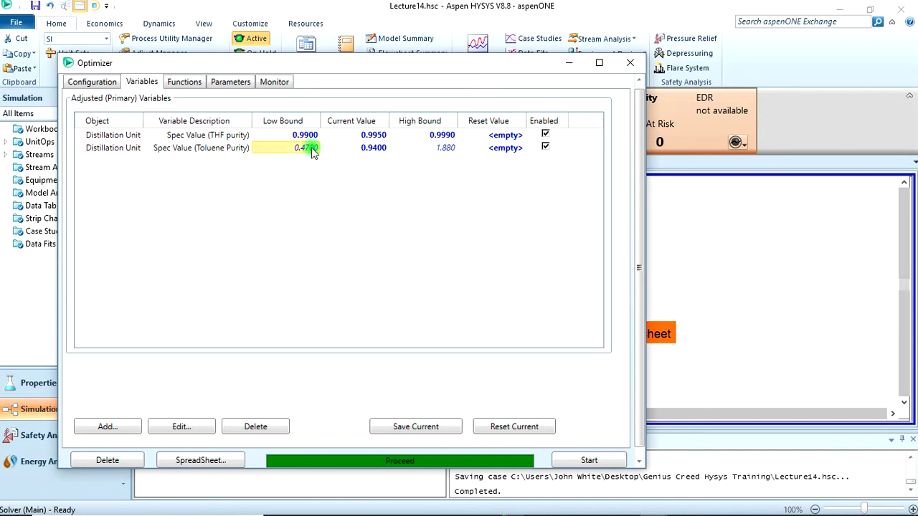
{"action": "type", "text": "0.5"}
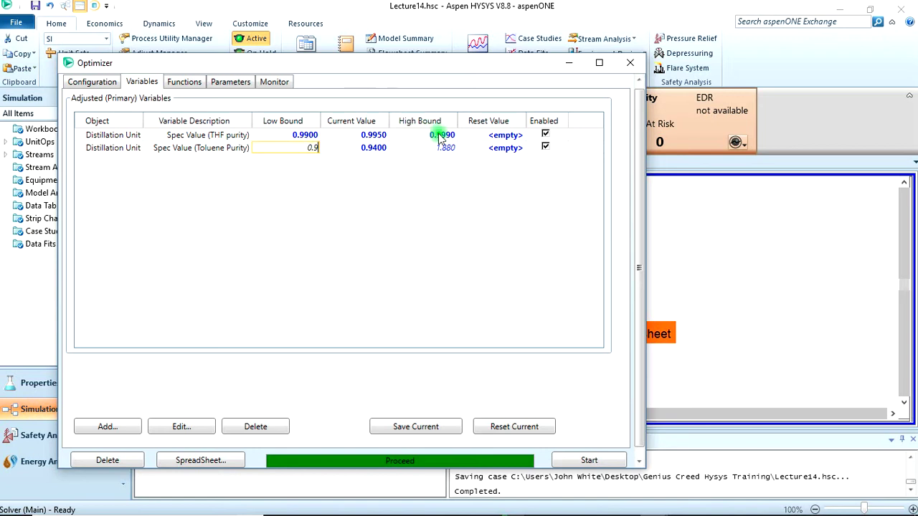
{"action": "left_click", "coordinate": [446, 148]}
{"action": "type", "text": "0.99"}
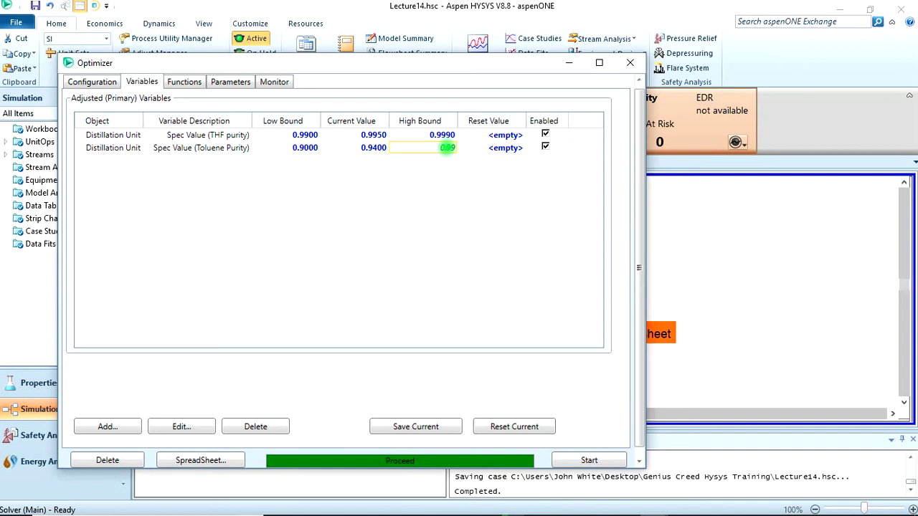
{"action": "type", "text": "00"}
{"action": "key", "text": "Return"}
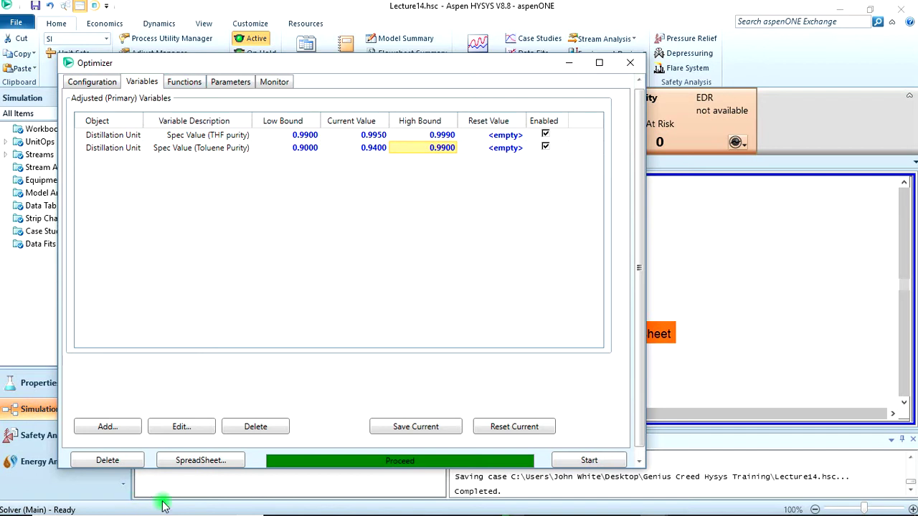
Step: Open the optimizer spreadsheet and import the Power of Cond q into cell B1 as the condenser duty
{"action": "left_click", "coordinate": [203, 458]}
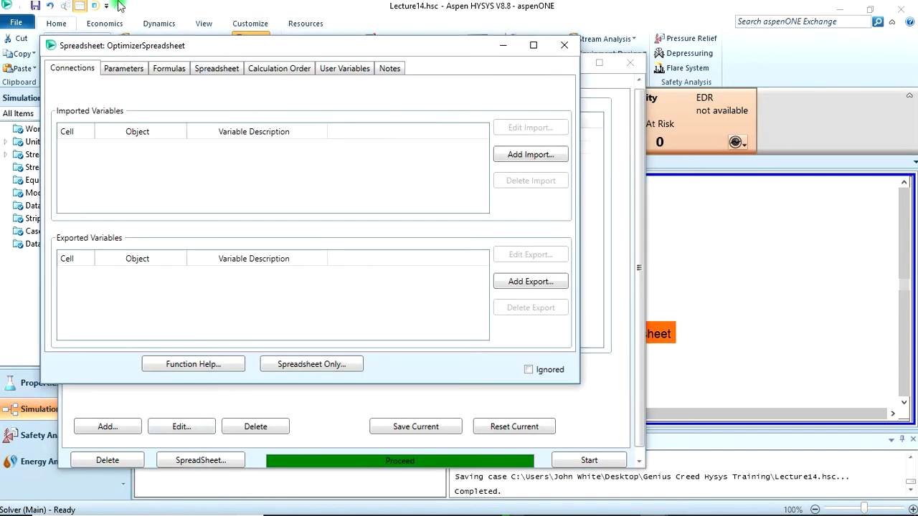
{"action": "left_click", "coordinate": [224, 72]}
{"action": "left_click", "coordinate": [207, 192]}
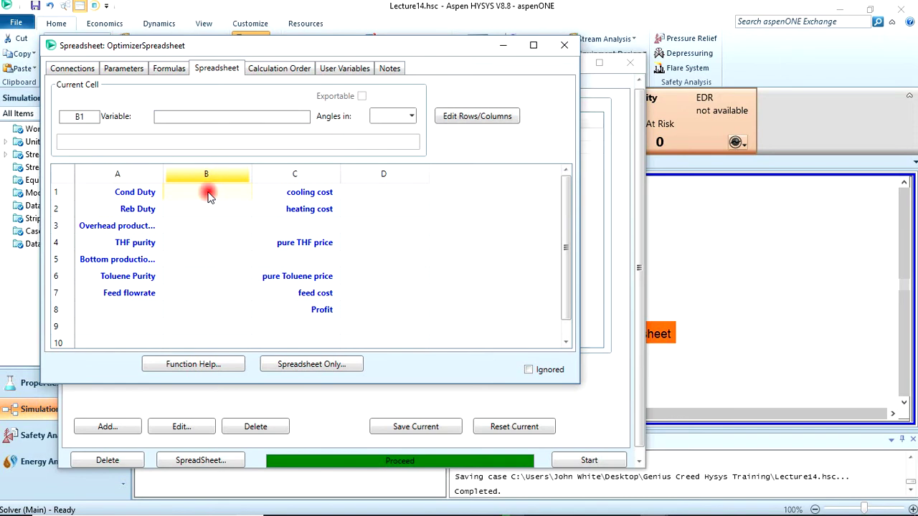
{"action": "right_click", "coordinate": [209, 196]}
{"action": "left_click", "coordinate": [255, 297]}
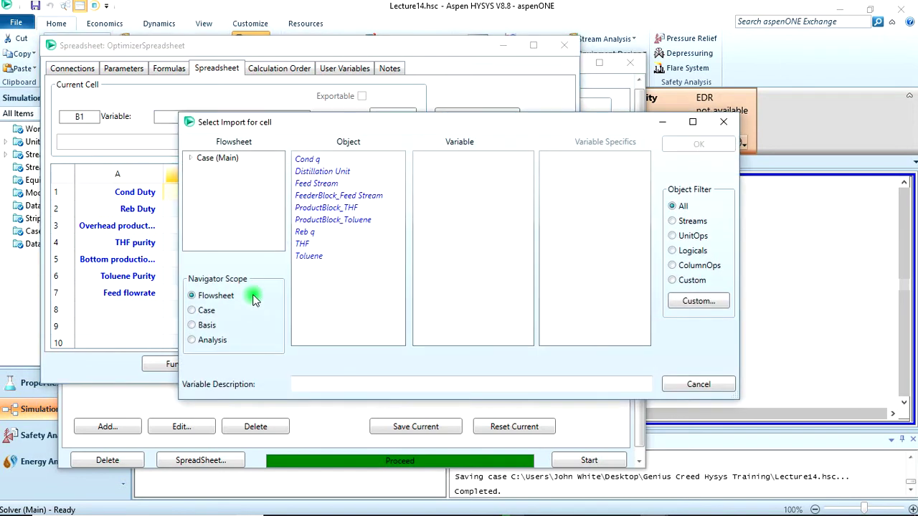
{"action": "left_click", "coordinate": [310, 159]}
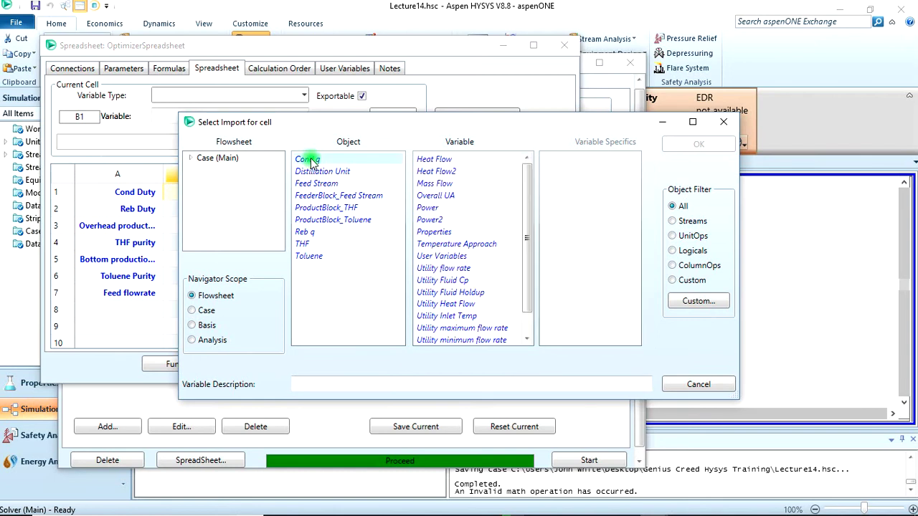
{"action": "left_click", "coordinate": [426, 208]}
{"action": "left_click", "coordinate": [697, 142]}
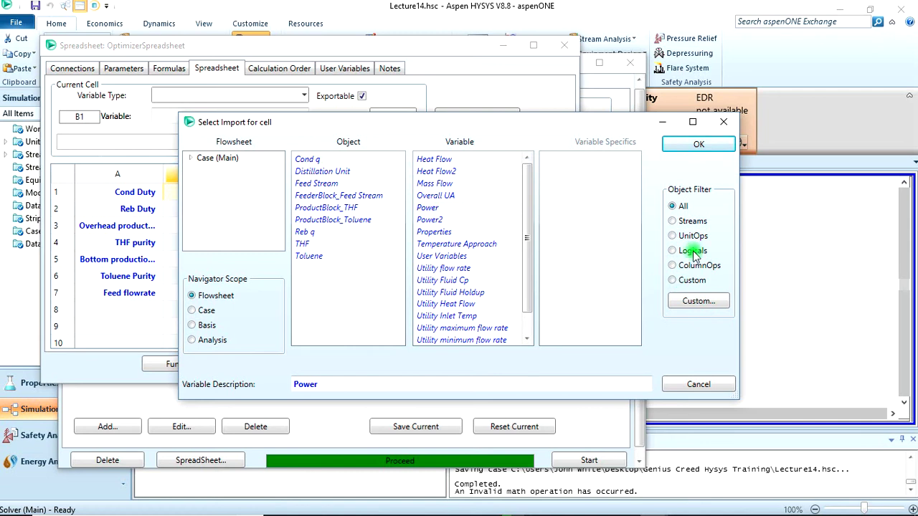
{"action": "left_click", "coordinate": [423, 208]}
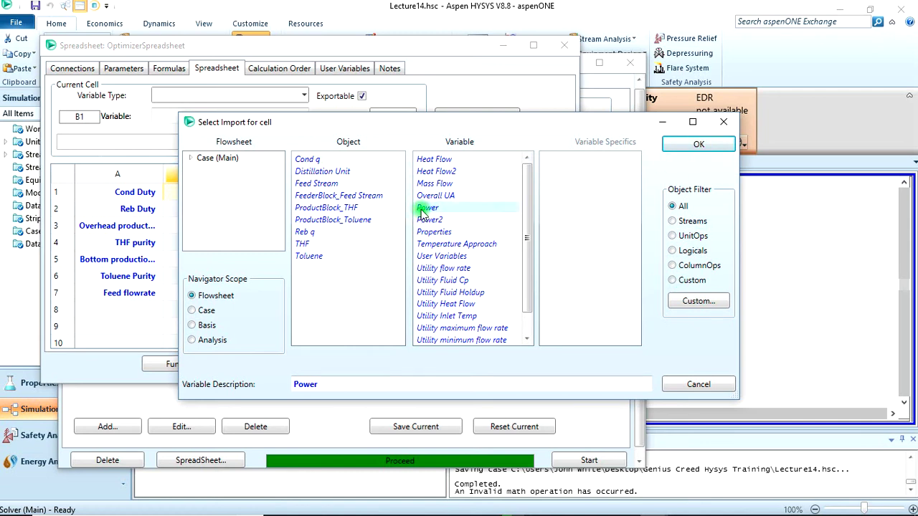
{"action": "left_click", "coordinate": [669, 146]}
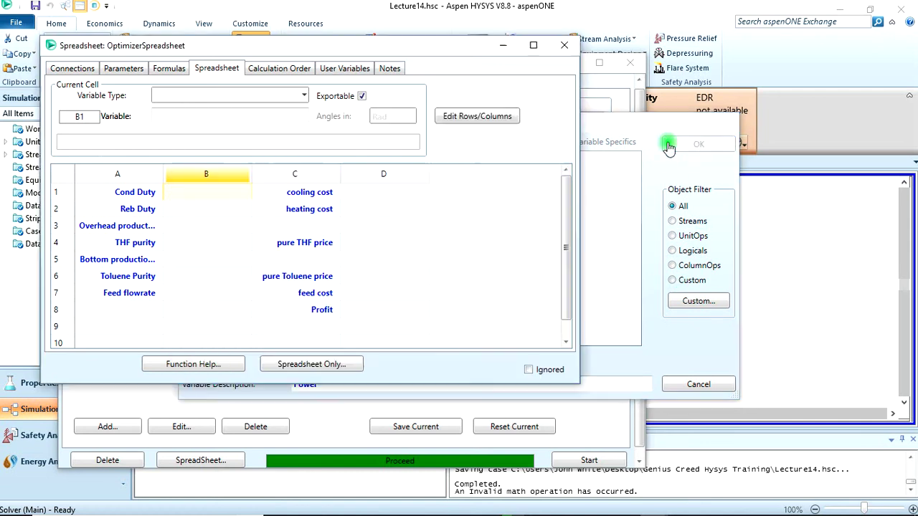
Step: Import the Power of Reb q into cell B2 and widen column A to fit its full labels
{"action": "left_click", "coordinate": [181, 209]}
{"action": "right_click", "coordinate": [183, 208]}
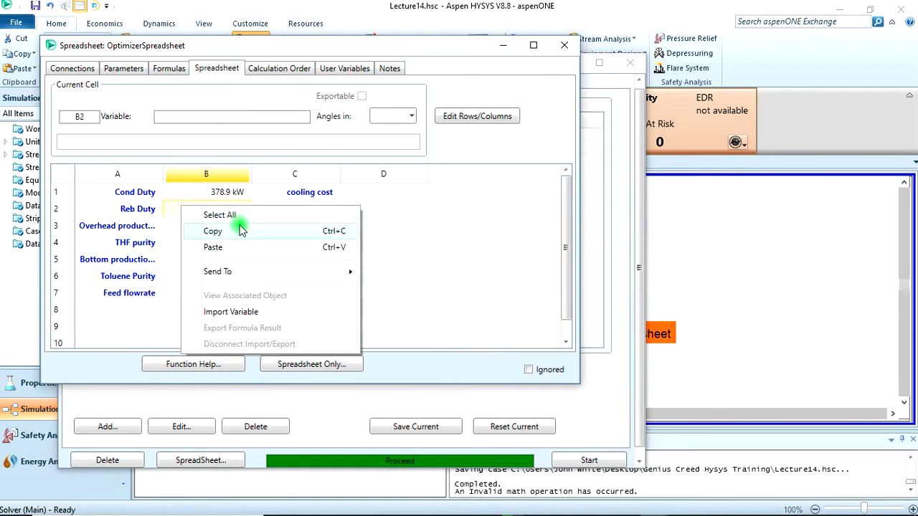
{"action": "left_click", "coordinate": [305, 315]}
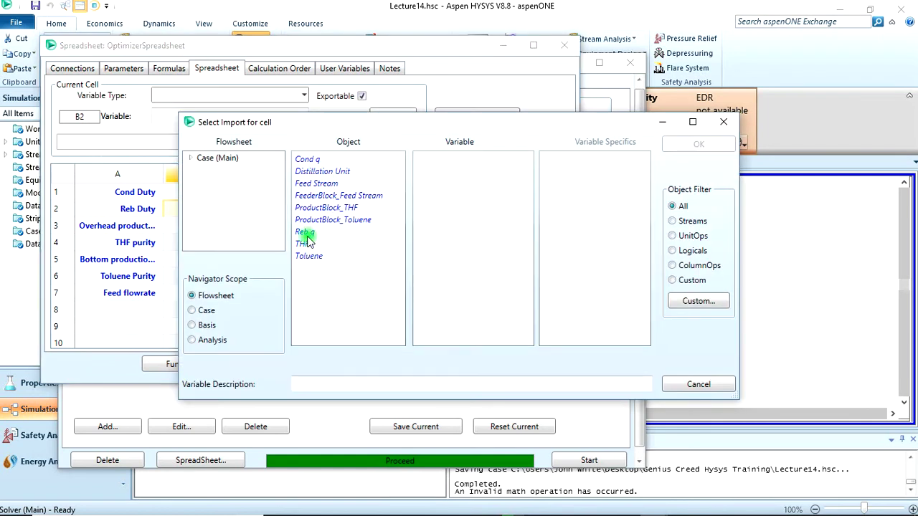
{"action": "left_click", "coordinate": [304, 232]}
{"action": "left_click", "coordinate": [420, 209]}
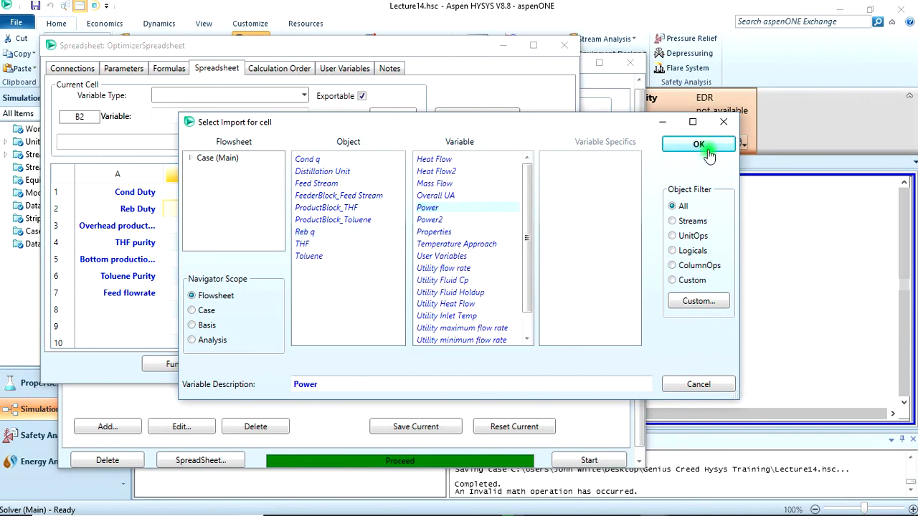
{"action": "left_click", "coordinate": [707, 152]}
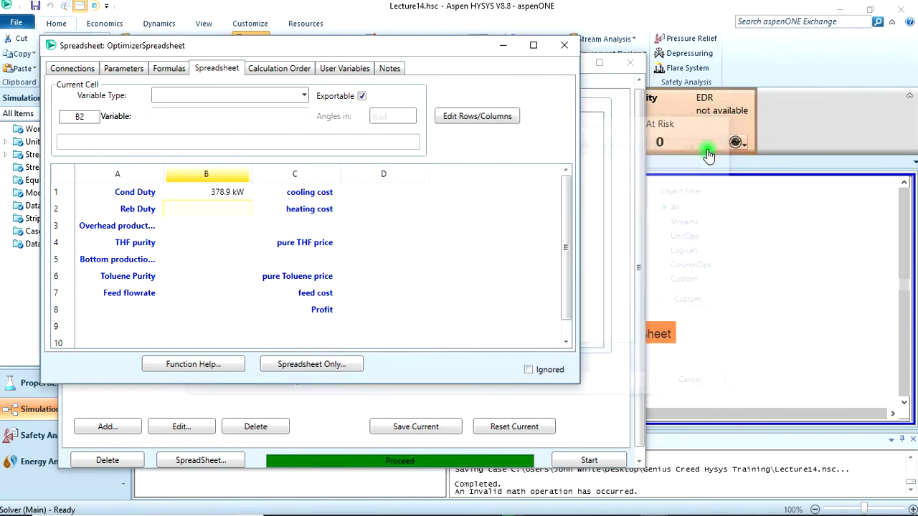
{"action": "left_click", "coordinate": [203, 228]}
{"action": "left_click_drag", "start_coordinate": [165, 171], "coordinate": [186, 172]}
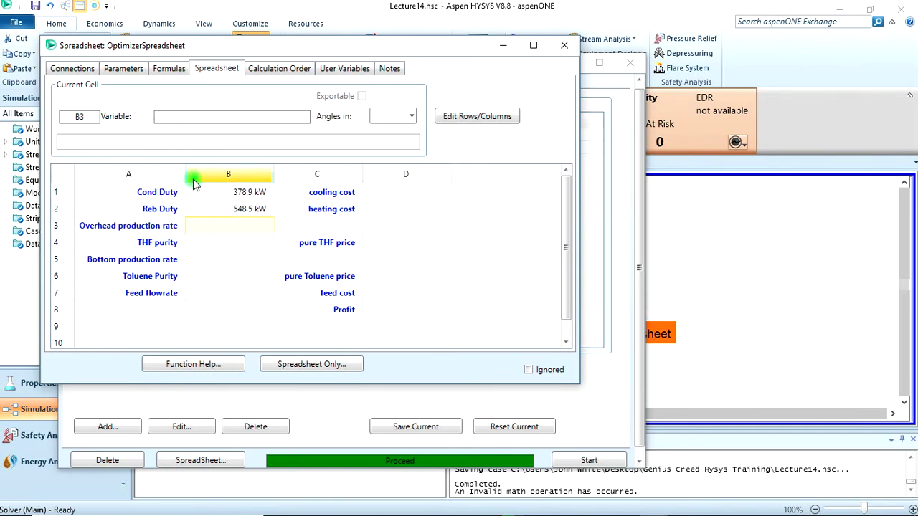
Step: Start importing a variable into cell B3 for the overhead production rate
{"action": "right_click", "coordinate": [220, 227]}
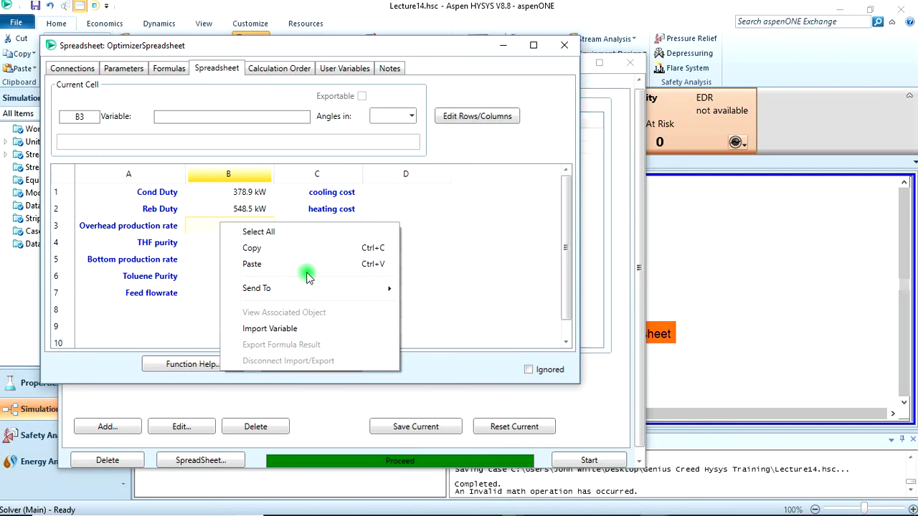
{"action": "left_click", "coordinate": [370, 328]}
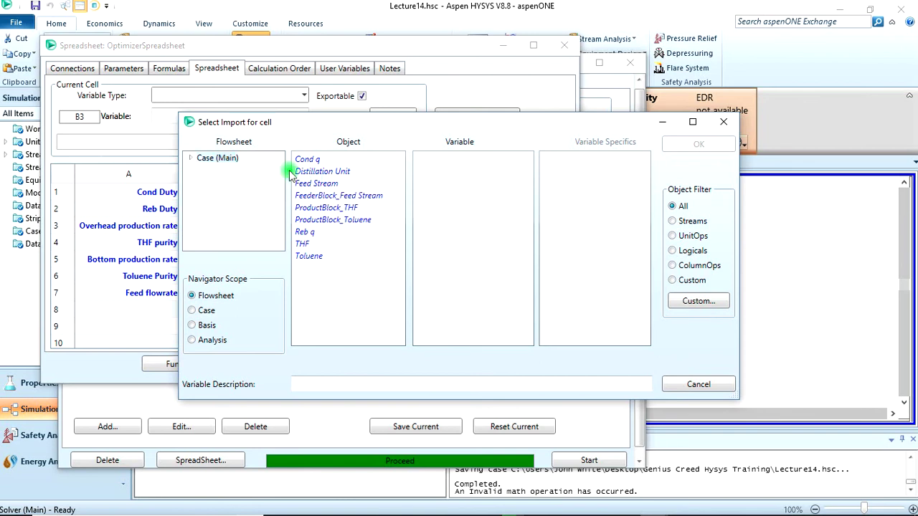
{"action": "left_click", "coordinate": [327, 172]}
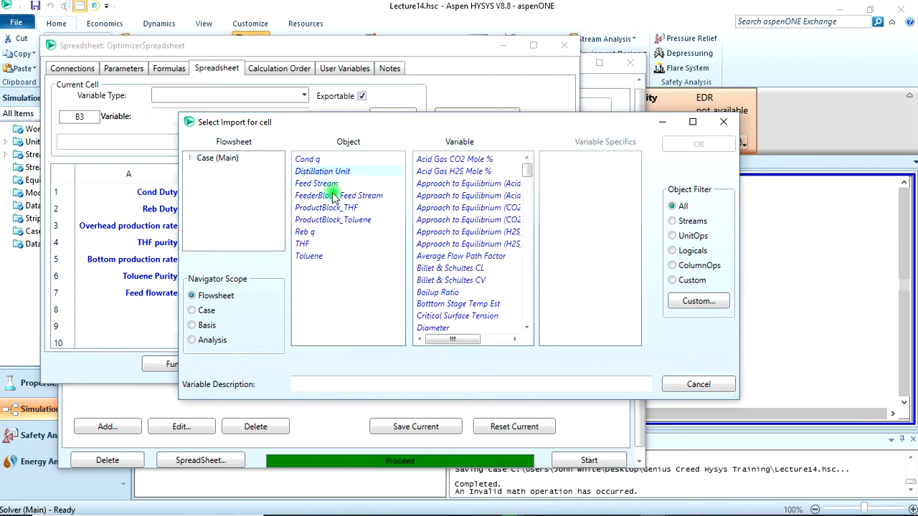
{"action": "left_click", "coordinate": [465, 495]}
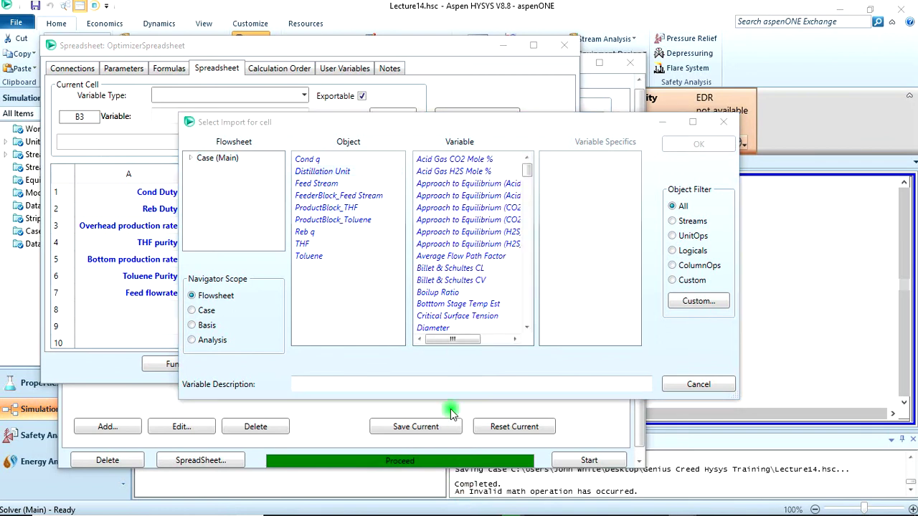
{"action": "left_click", "coordinate": [335, 210]}
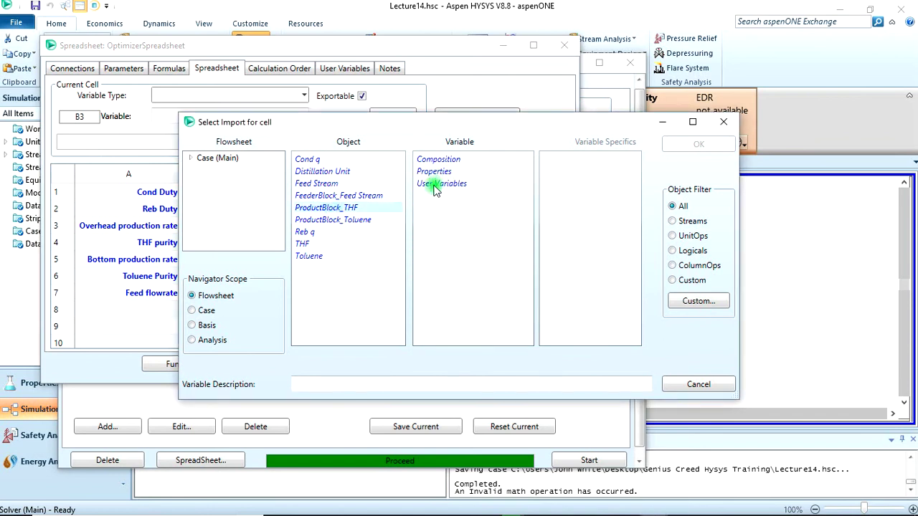
{"action": "left_click", "coordinate": [438, 161]}
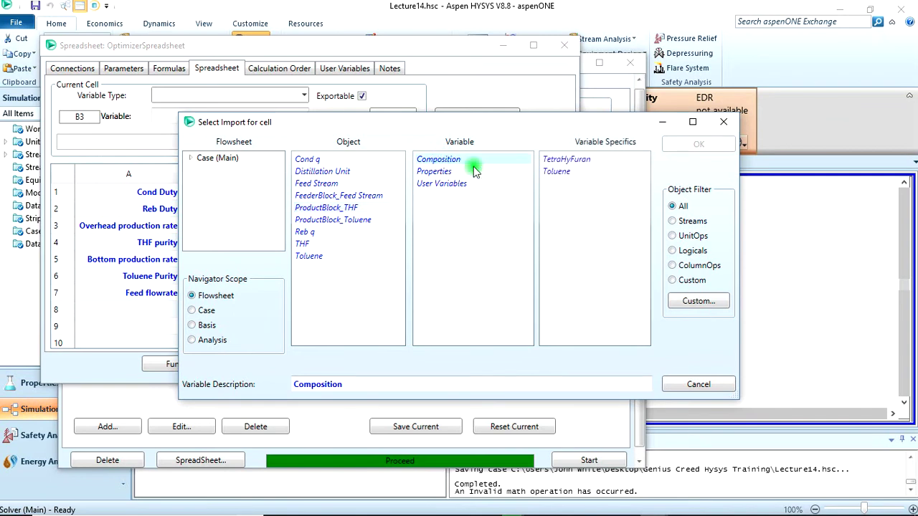
{"action": "left_click", "coordinate": [459, 500]}
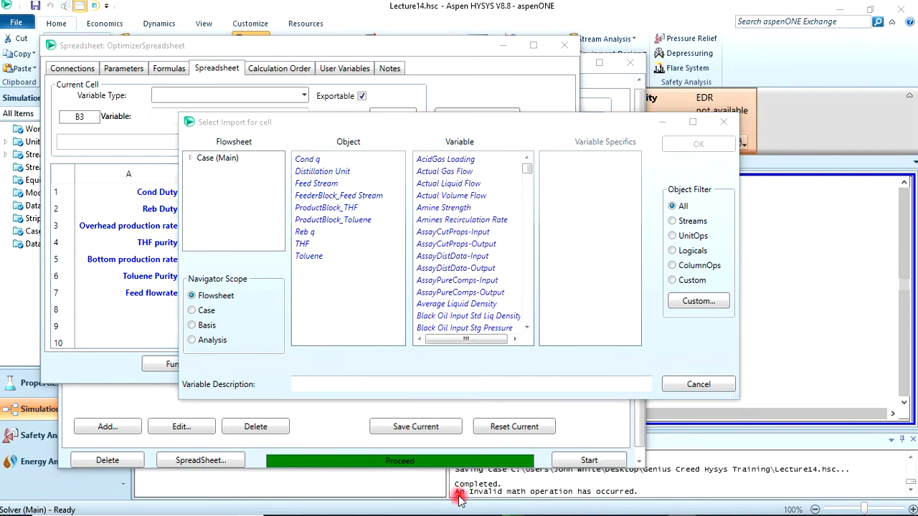
Step: Link cell B3 to the Mass Flow of the THF stream
{"action": "left_click", "coordinate": [312, 247]}
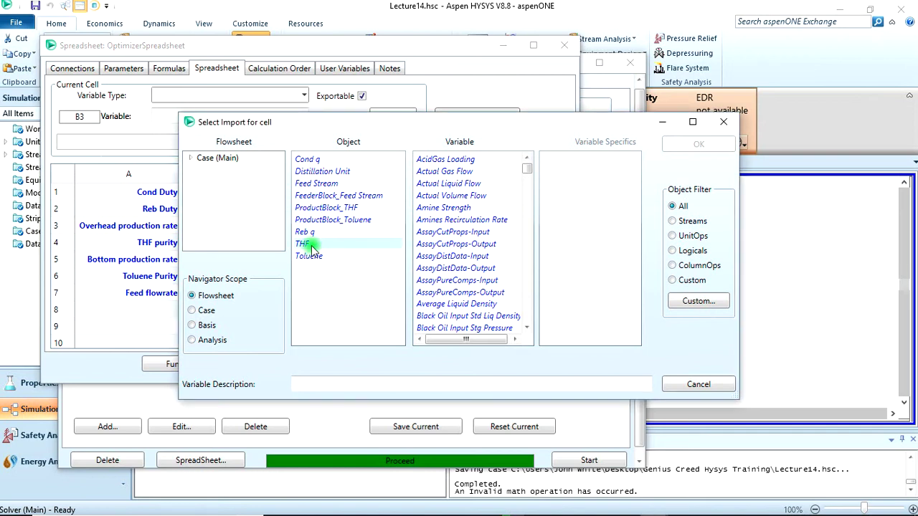
{"action": "left_click_drag", "start_coordinate": [526, 168], "coordinate": [485, 204]}
{"action": "scroll", "coordinate": [485, 204], "scroll_direction": "down", "scroll_amount": 20}
{"action": "scroll", "coordinate": [485, 205], "scroll_direction": "down", "scroll_amount": 3}
{"action": "left_click", "coordinate": [437, 281]}
{"action": "left_click", "coordinate": [697, 144]}
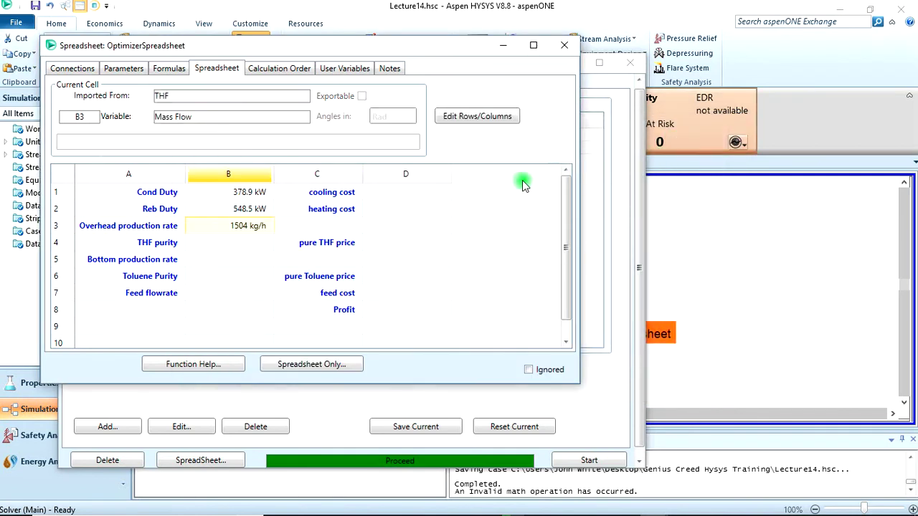
Step: Import the THF stream's Master Comp Mass Frac for TetraHyFuran into cell B4 as the THF purity
{"action": "left_click", "coordinate": [226, 244]}
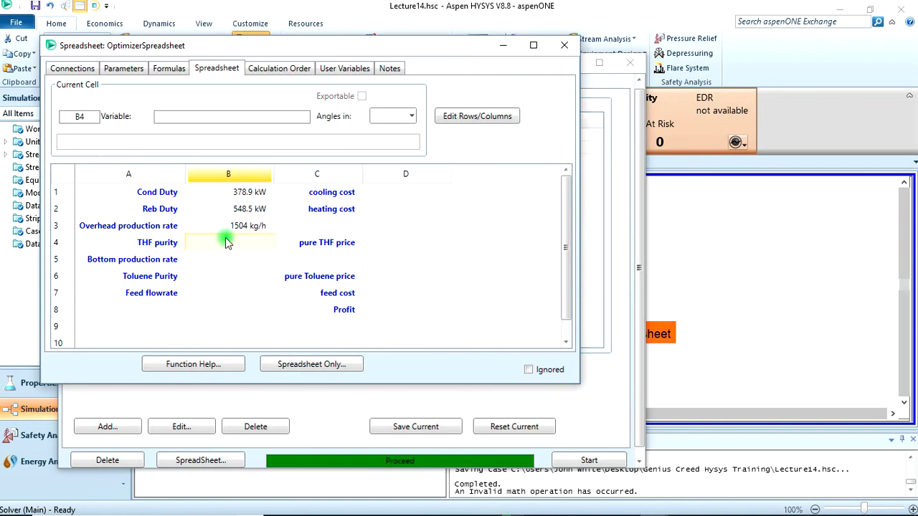
{"action": "right_click", "coordinate": [226, 244]}
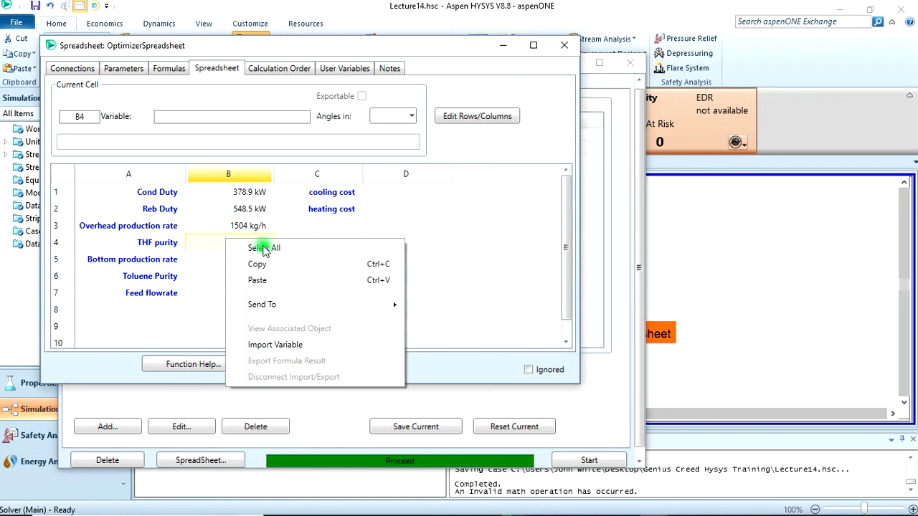
{"action": "left_click", "coordinate": [296, 339]}
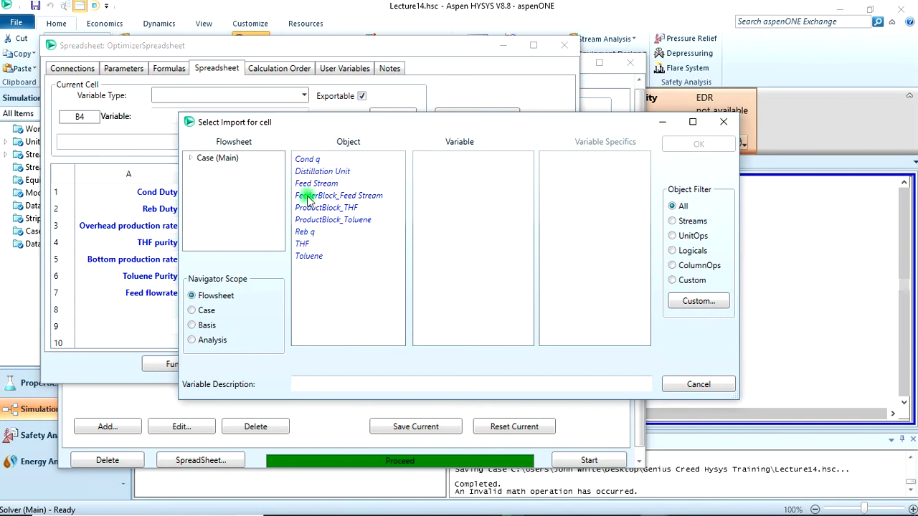
{"action": "left_click", "coordinate": [315, 172]}
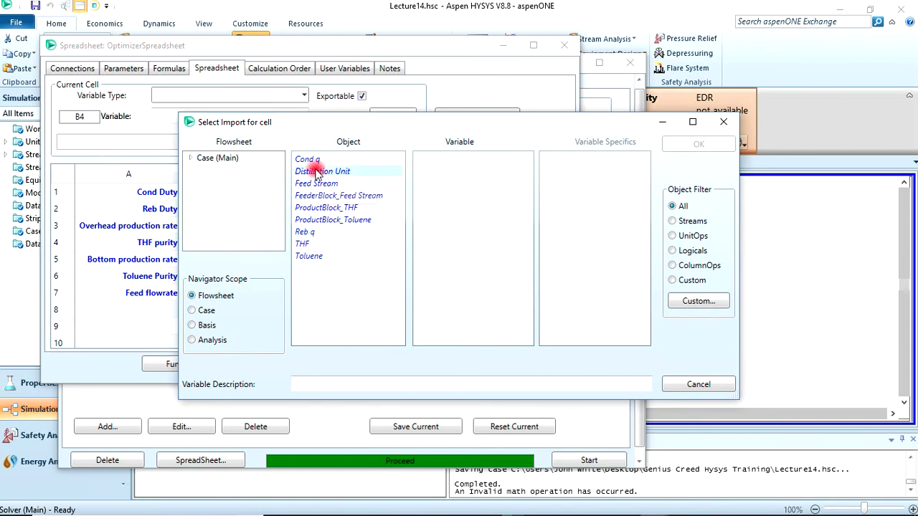
{"action": "left_click", "coordinate": [303, 245]}
{"action": "scroll", "coordinate": [445, 206], "scroll_direction": "down", "scroll_amount": 15}
{"action": "scroll", "coordinate": [445, 206], "scroll_direction": "down", "scroll_amount": 15}
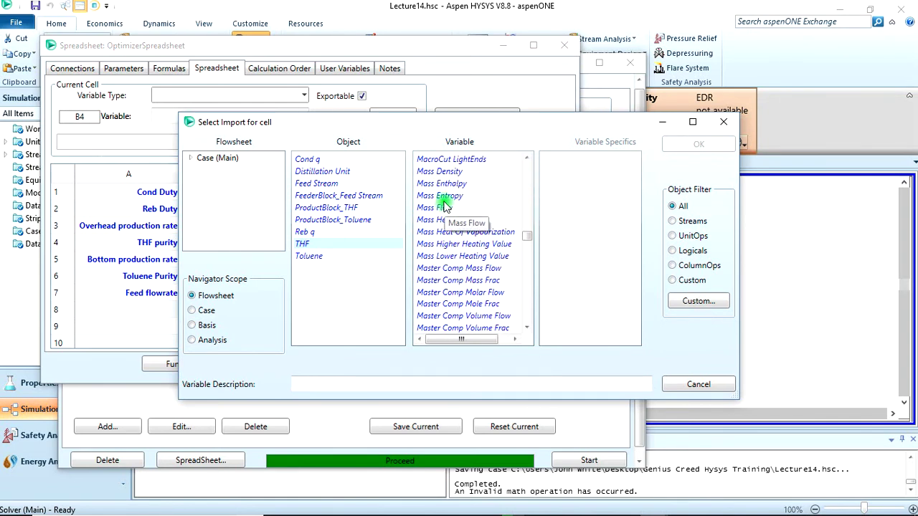
{"action": "scroll", "coordinate": [446, 236], "scroll_direction": "down", "scroll_amount": 1}
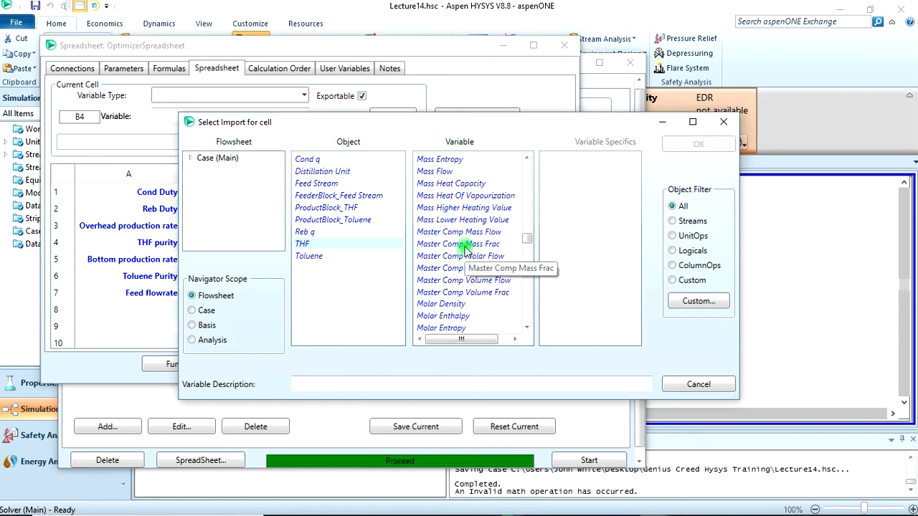
{"action": "left_click", "coordinate": [465, 245]}
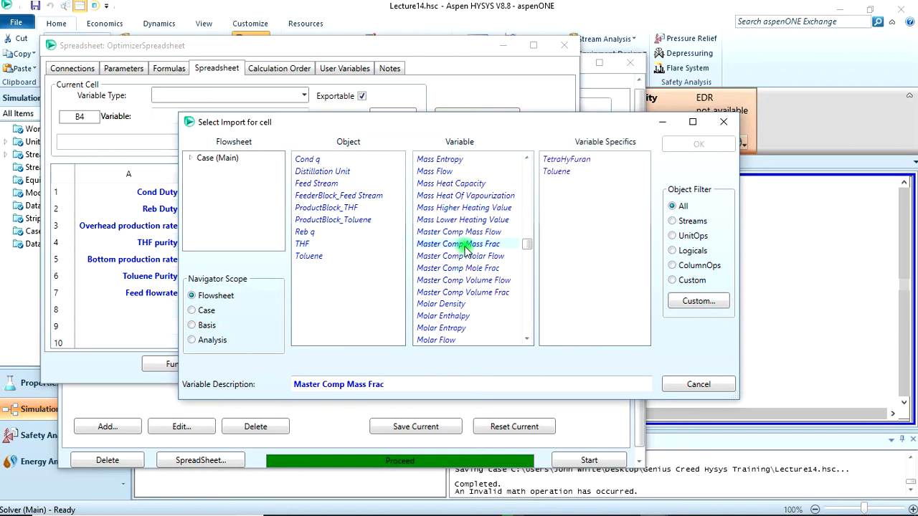
{"action": "left_click", "coordinate": [567, 160]}
{"action": "left_click", "coordinate": [697, 144]}
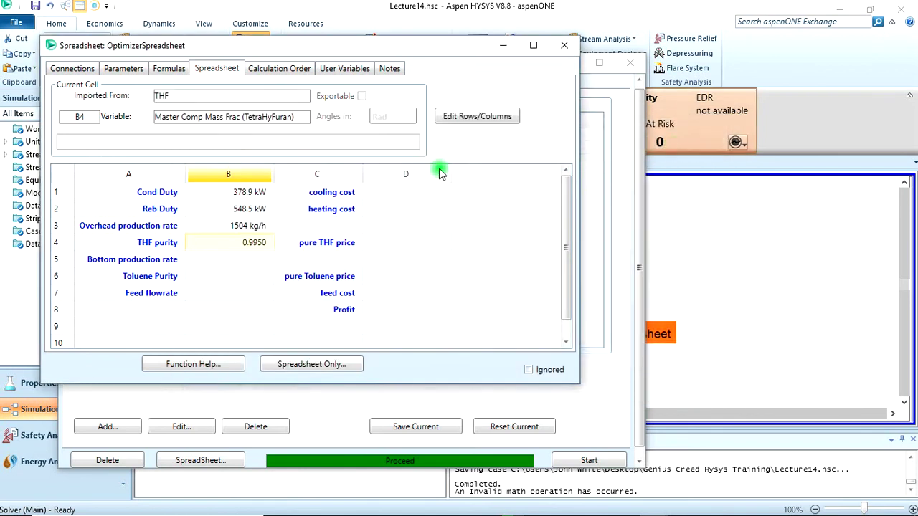
Step: Import the Toluene stream's Mass Flow into cell B5 as the bottom production rate
{"action": "right_click", "coordinate": [251, 260]}
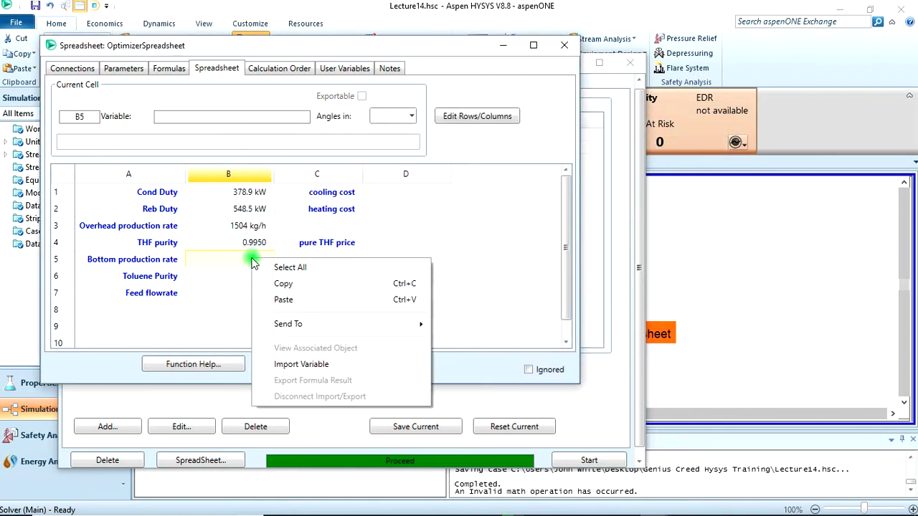
{"action": "mouse_move", "coordinate": [399, 331]}
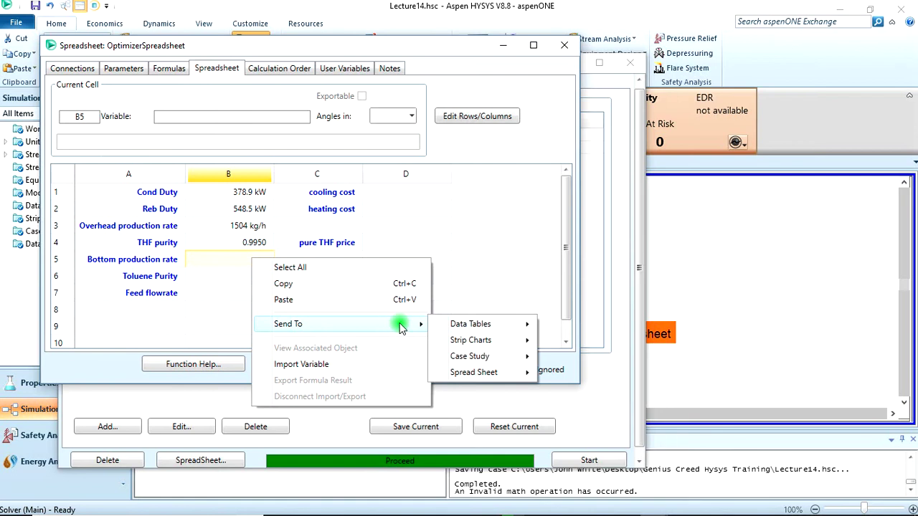
{"action": "left_click", "coordinate": [370, 362]}
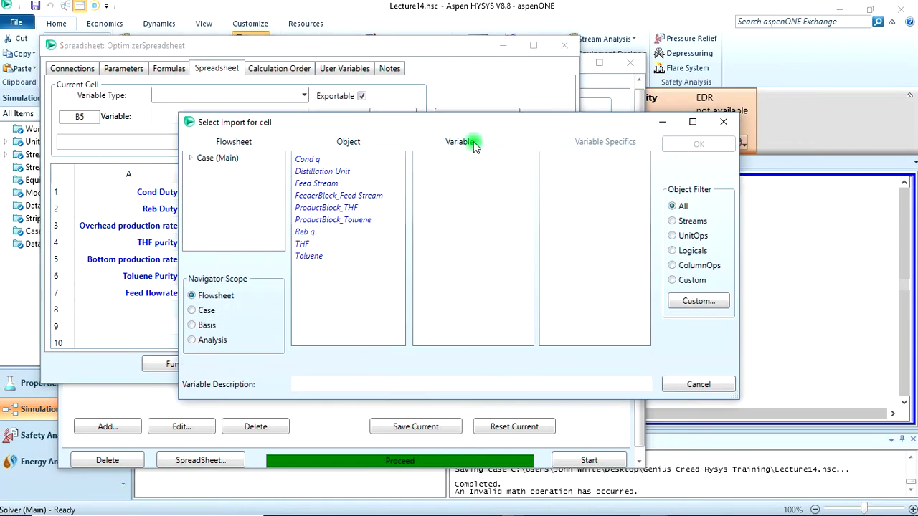
{"action": "left_click", "coordinate": [308, 256]}
{"action": "scroll", "coordinate": [450, 209], "scroll_direction": "down", "scroll_amount": 15}
{"action": "scroll", "coordinate": [445, 201], "scroll_direction": "down", "scroll_amount": 7}
{"action": "scroll", "coordinate": [448, 199], "scroll_direction": "up", "scroll_amount": 3}
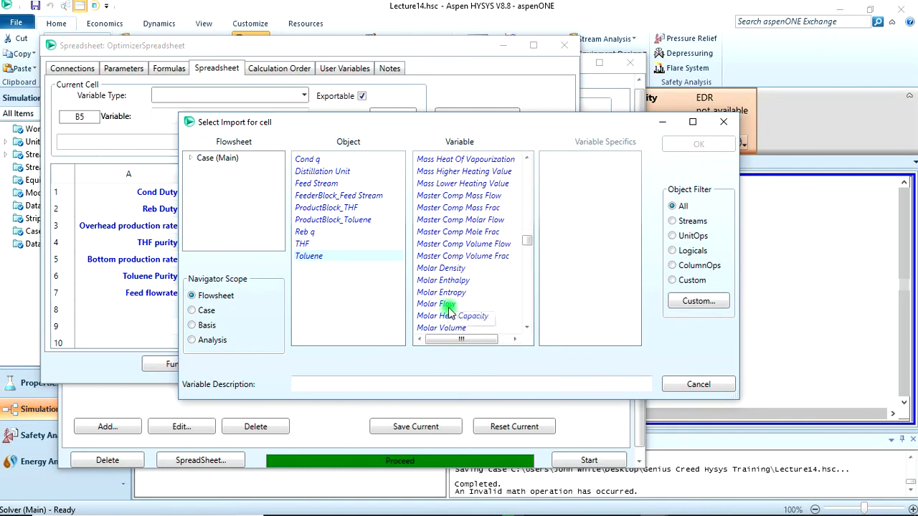
{"action": "scroll", "coordinate": [447, 233], "scroll_direction": "down", "scroll_amount": 2}
{"action": "scroll", "coordinate": [454, 237], "scroll_direction": "up", "scroll_amount": 3}
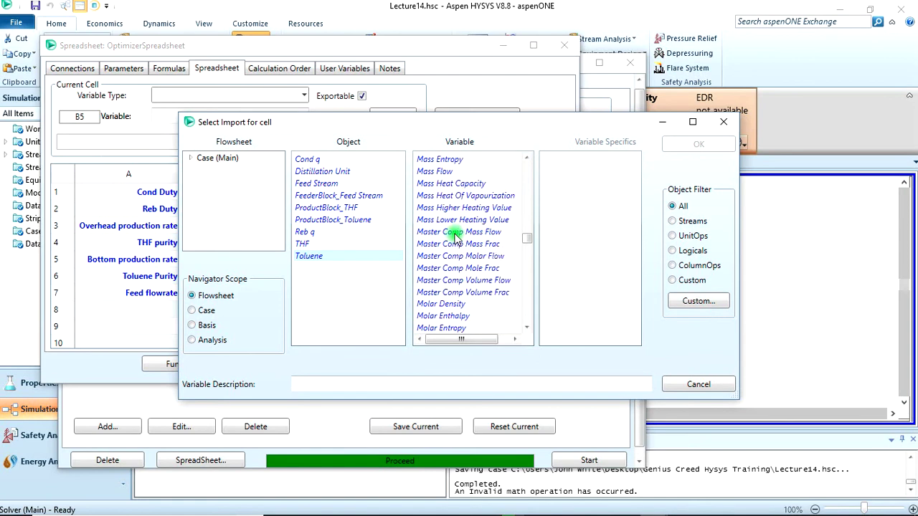
{"action": "left_click", "coordinate": [441, 172]}
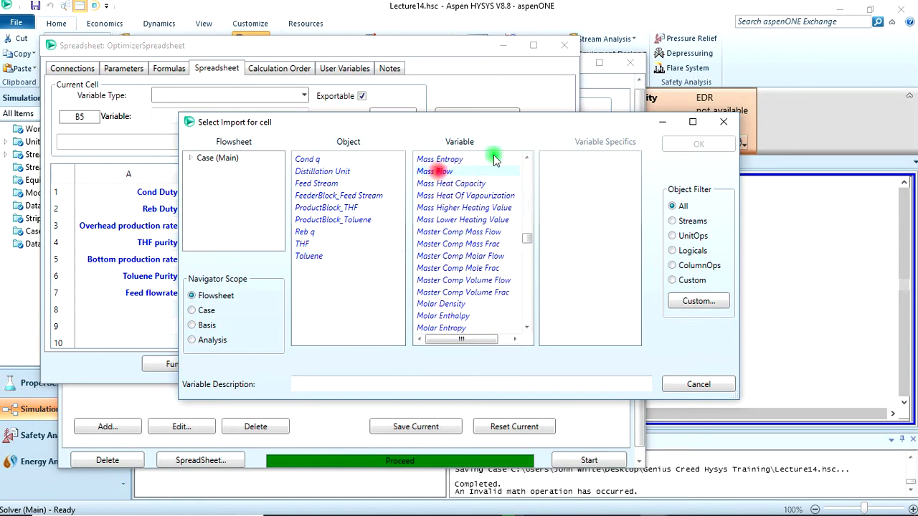
{"action": "left_click", "coordinate": [698, 143]}
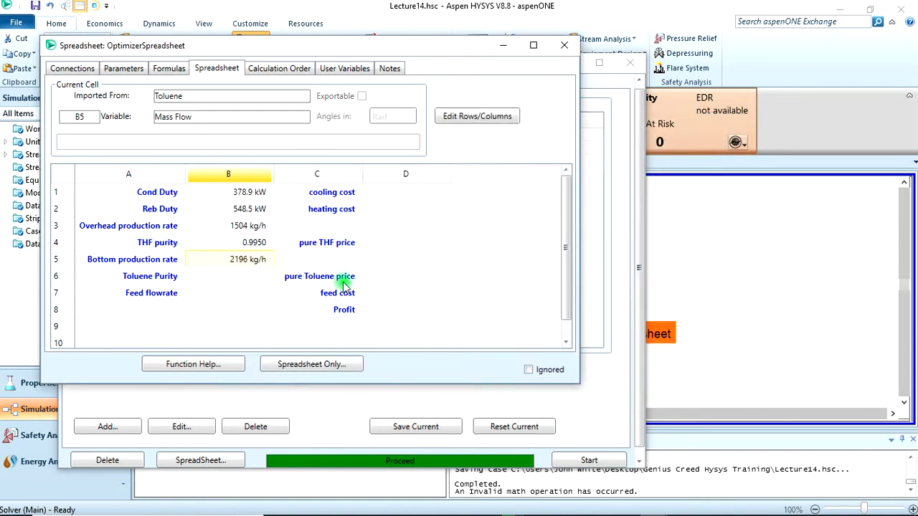
Step: Import the Toluene stream's Master Comp Mass Frac for Toluene into cell B6 as the toluene purity
{"action": "left_click", "coordinate": [231, 278]}
{"action": "right_click", "coordinate": [231, 277]}
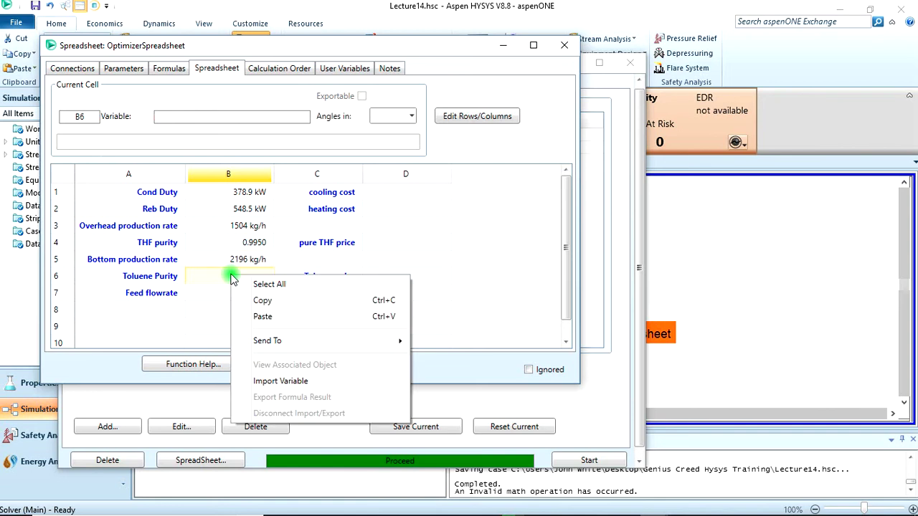
{"action": "left_click", "coordinate": [357, 385]}
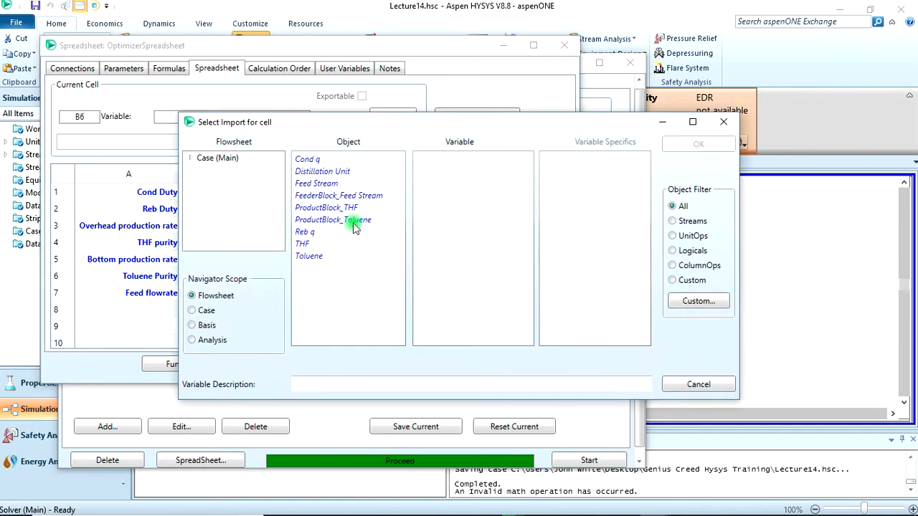
{"action": "left_click", "coordinate": [299, 258]}
{"action": "scroll", "coordinate": [434, 209], "scroll_direction": "down", "scroll_amount": 5}
{"action": "scroll", "coordinate": [434, 209], "scroll_direction": "down", "scroll_amount": 10}
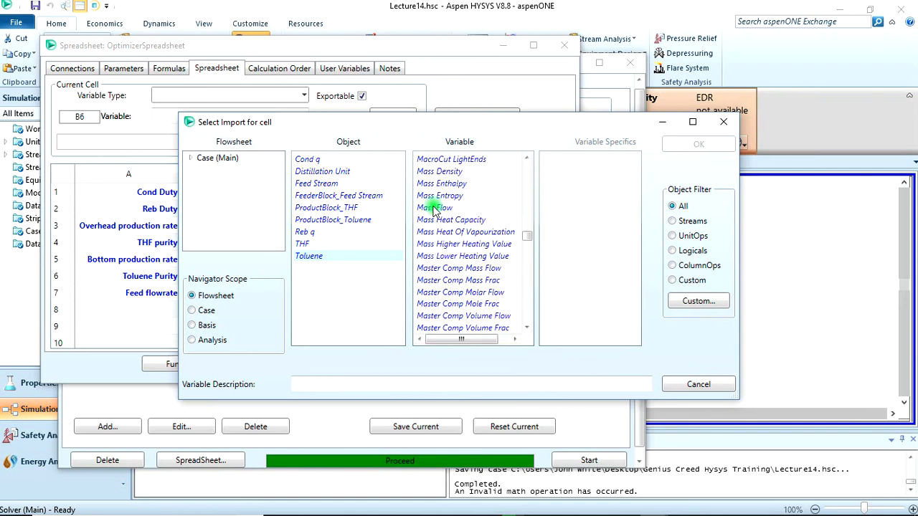
{"action": "scroll", "coordinate": [433, 209], "scroll_direction": "up", "scroll_amount": 1}
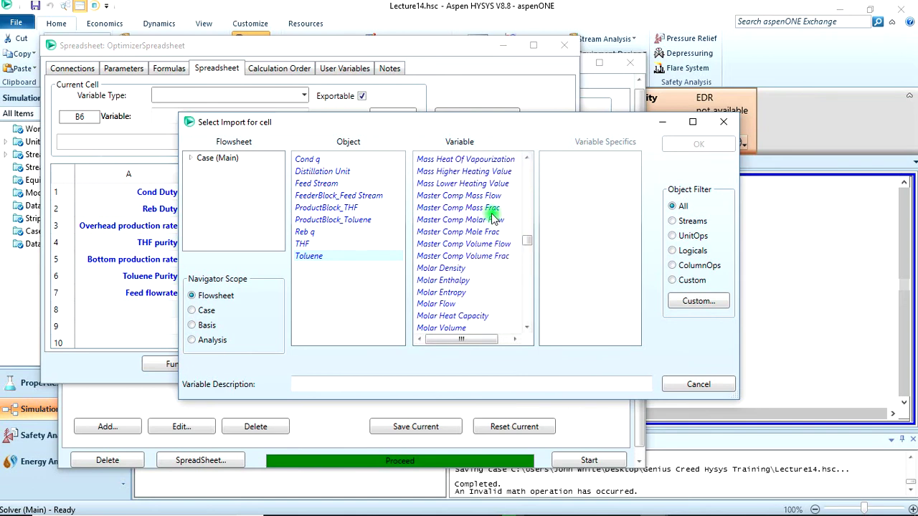
{"action": "left_click", "coordinate": [473, 208]}
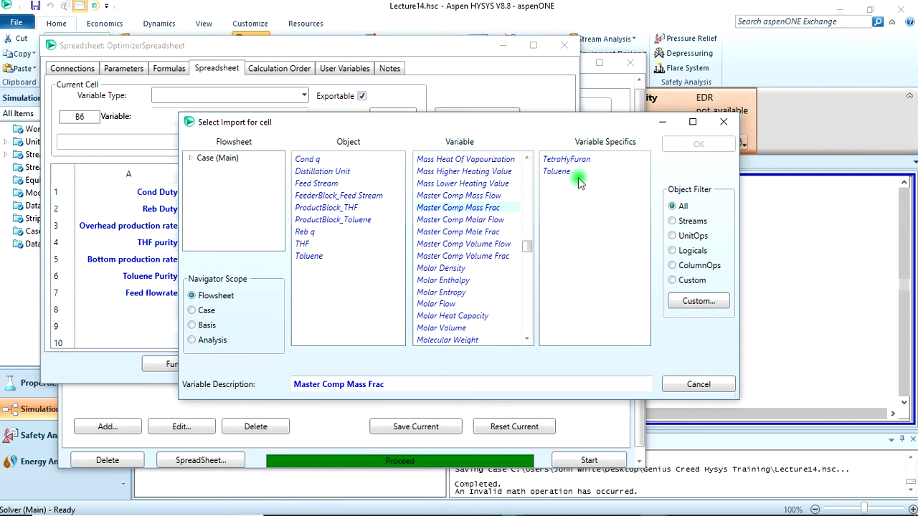
{"action": "left_click", "coordinate": [565, 172]}
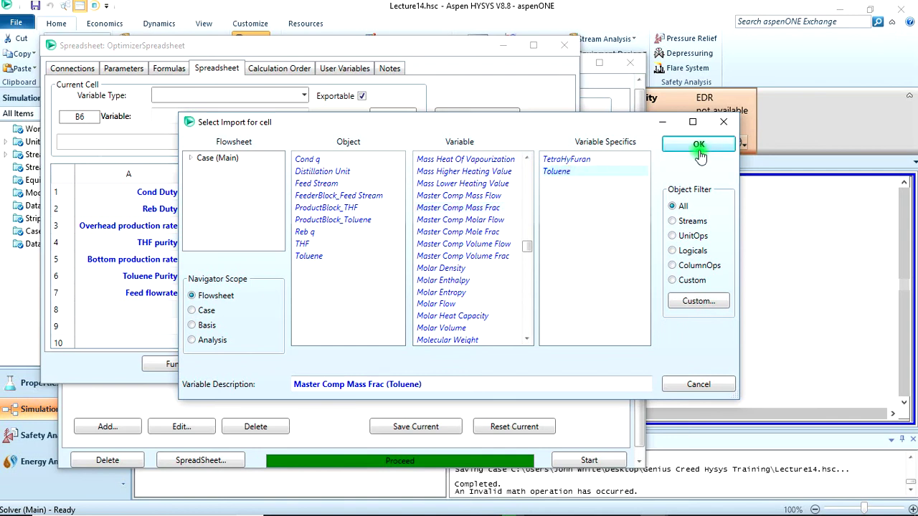
{"action": "left_click", "coordinate": [699, 147]}
Step: Import the Feed Stream's mass flow into cell B7 as the feed flowrate
{"action": "left_click", "coordinate": [251, 297]}
{"action": "right_click", "coordinate": [251, 297]}
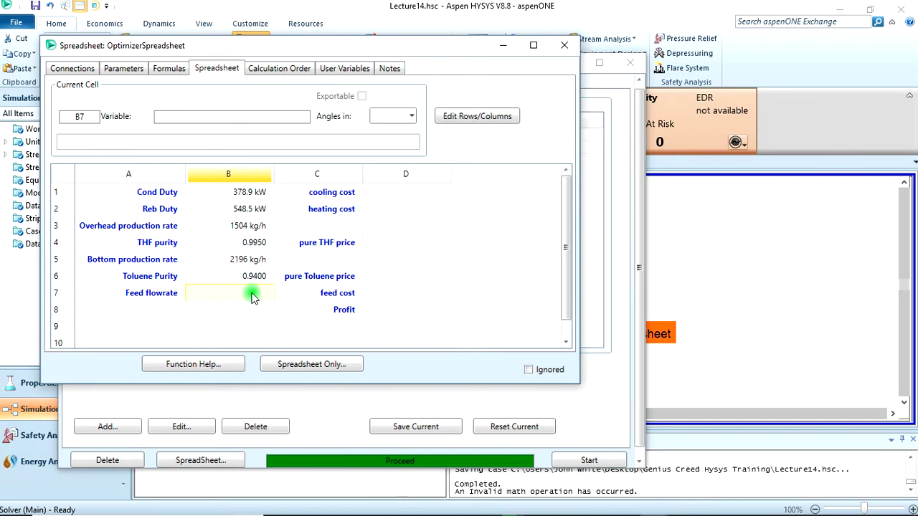
{"action": "right_click", "coordinate": [251, 296]}
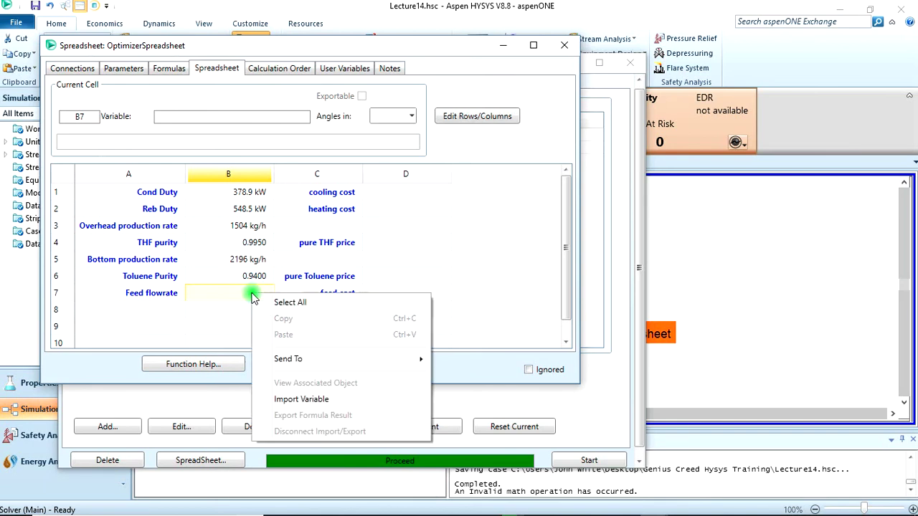
{"action": "left_click", "coordinate": [301, 397]}
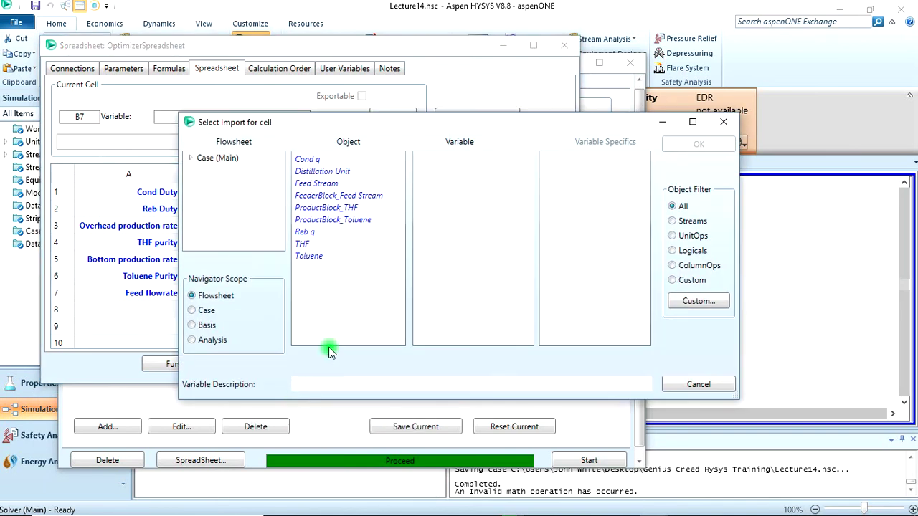
{"action": "left_click", "coordinate": [305, 186]}
{"action": "scroll", "coordinate": [459, 215], "scroll_direction": "down", "scroll_amount": 5}
{"action": "scroll", "coordinate": [439, 231], "scroll_direction": "down", "scroll_amount": 15}
{"action": "scroll", "coordinate": [440, 232], "scroll_direction": "up", "scroll_amount": 3}
{"action": "left_click", "coordinate": [434, 243]}
{"action": "left_click", "coordinate": [699, 144]}
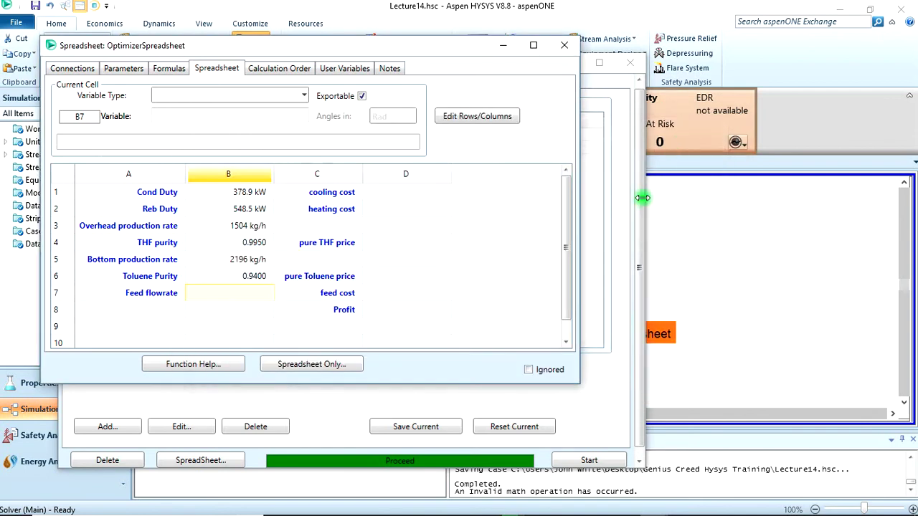
Step: Enter a cooling cost of 0.471 in cell D1 and a heating cost of 0.737 in cell D2
{"action": "left_click", "coordinate": [405, 225]}
{"action": "left_click", "coordinate": [398, 197]}
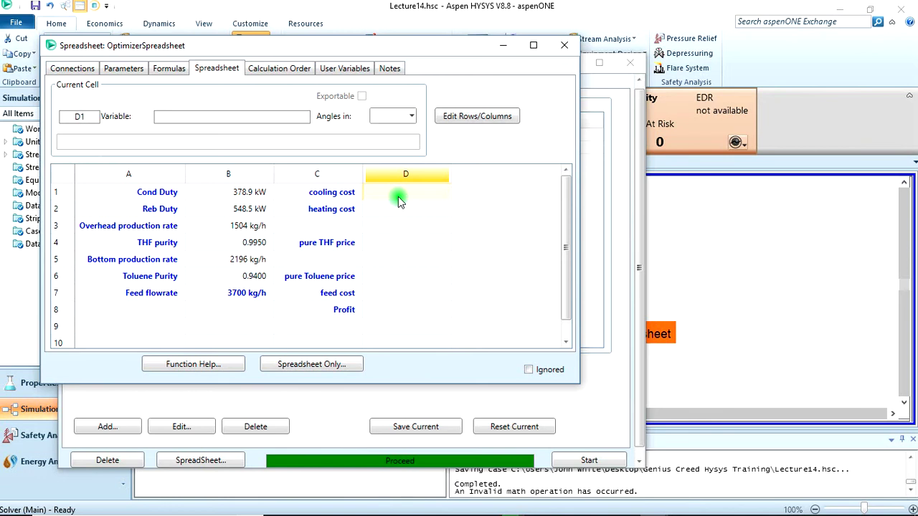
{"action": "type", "text": "0.471"}
{"action": "key", "text": "Return"}
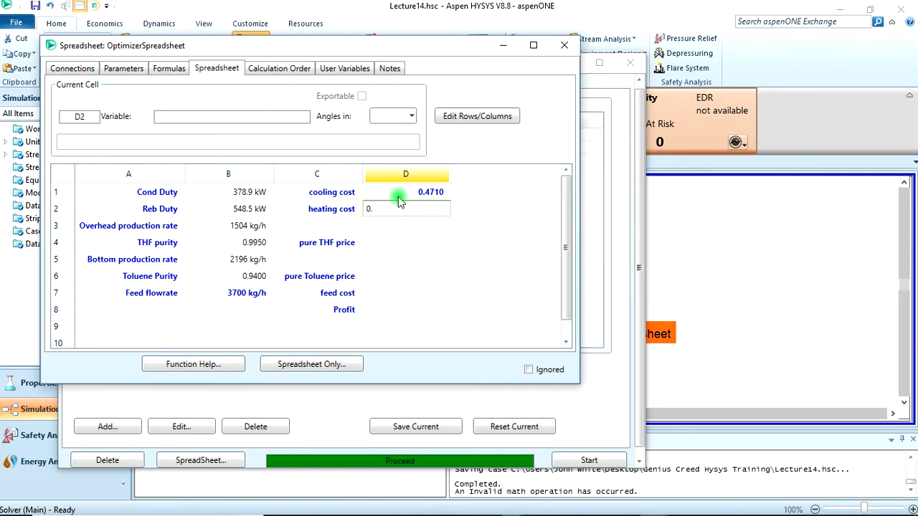
{"action": "key", "text": "Return"}
Step: Enter 0.136 as the pure THF price in cell D4 and as the pure toluene price in cell D6
{"action": "key", "text": "Down"}
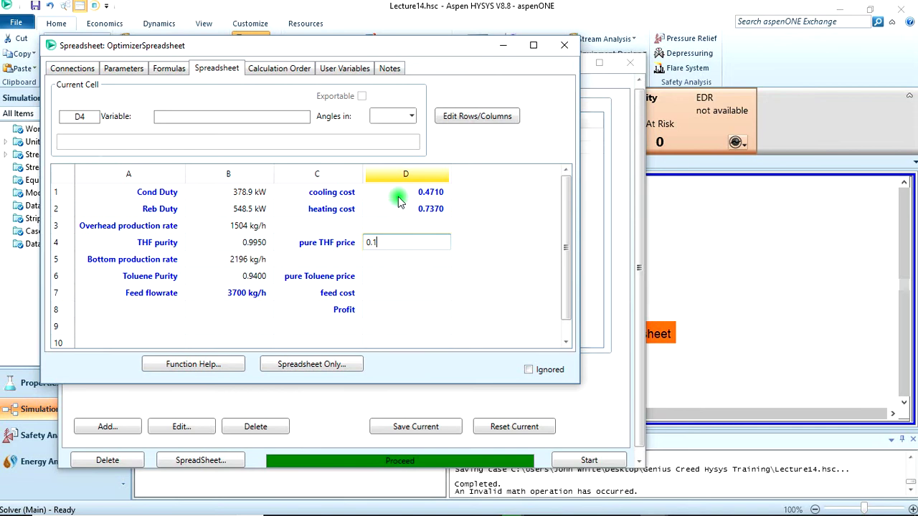
{"action": "key", "text": "Return"}
{"action": "key", "text": "Down"}
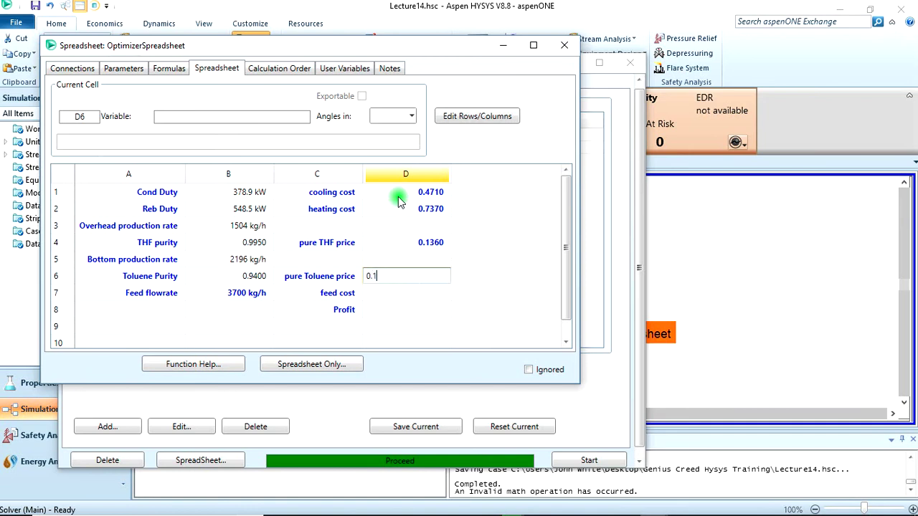
{"action": "key", "text": "Return"}
Step: Correct the pure THF price in cell D4 to 0.333
{"action": "key", "text": "Up"}
{"action": "key", "text": "Up"}
{"action": "key", "text": "Up"}
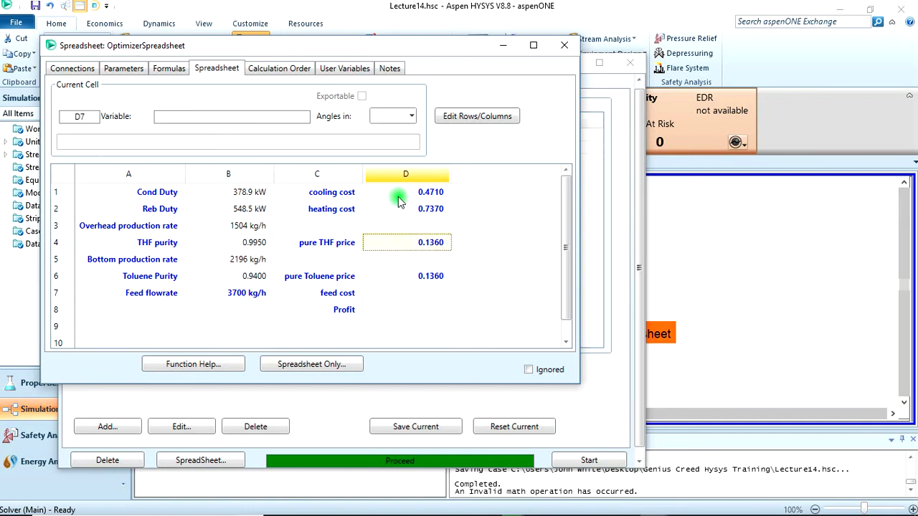
{"action": "type", "text": "0"}
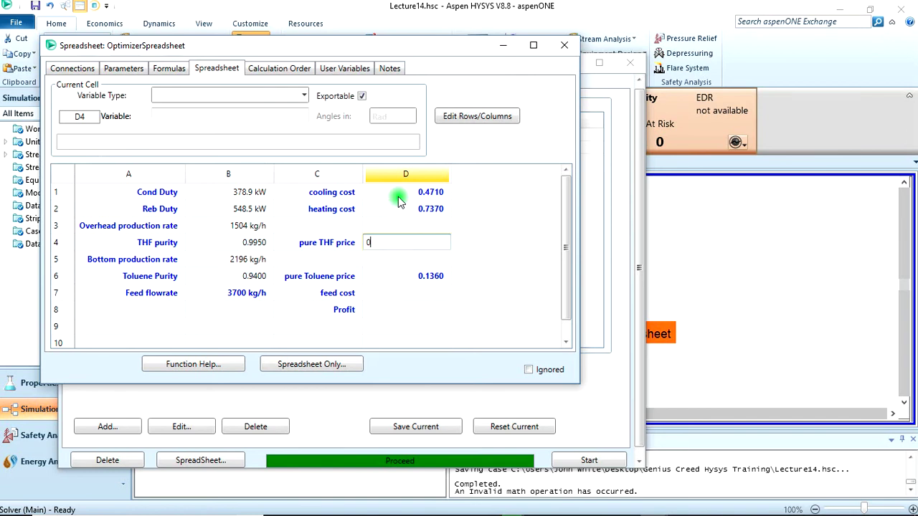
{"action": "type", "text": ".333"}
{"action": "key", "text": "Return"}
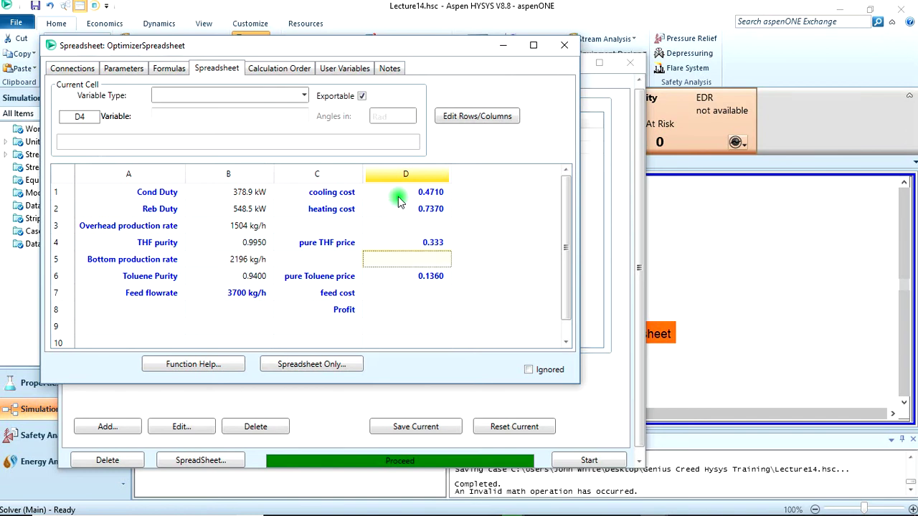
Step: Enter a feed cost of 0.05 in cell D7
{"action": "key", "text": "Down"}
{"action": "type", "text": "0.05"}
{"action": "key", "text": "Return"}
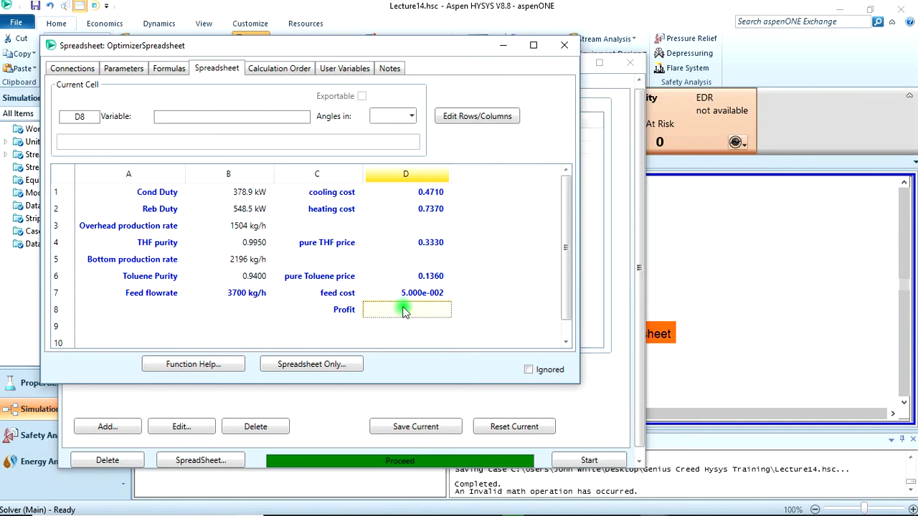
Step: Set the angle unit of profit cell D8 to Rad and begin its formula with "=("
{"action": "left_click", "coordinate": [412, 117]}
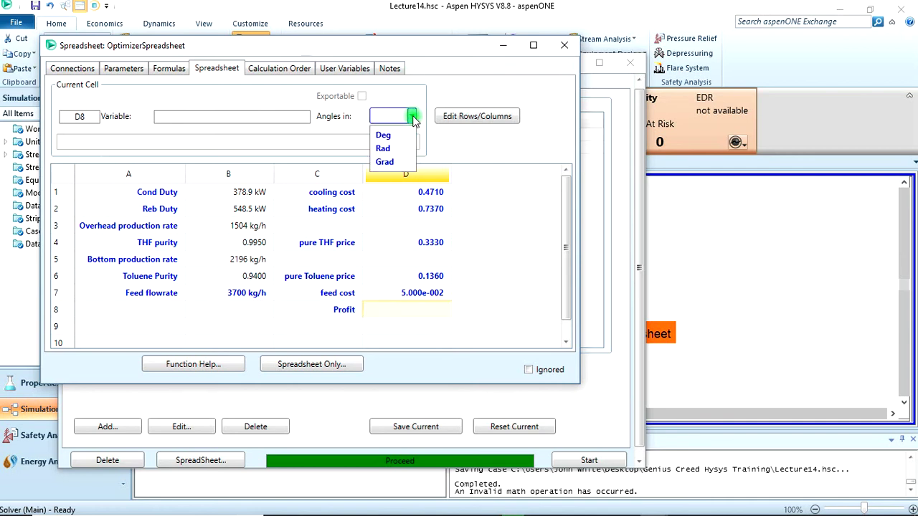
{"action": "left_click", "coordinate": [383, 149]}
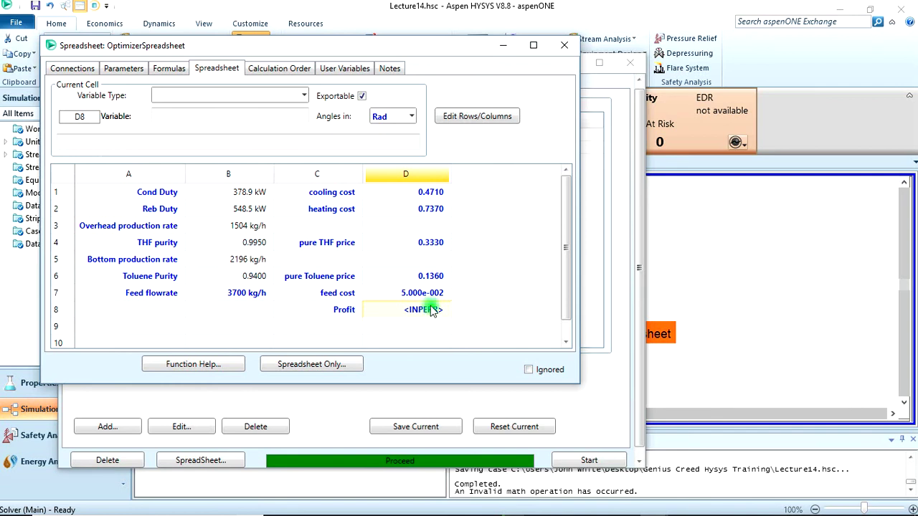
{"action": "type", "text": "=("}
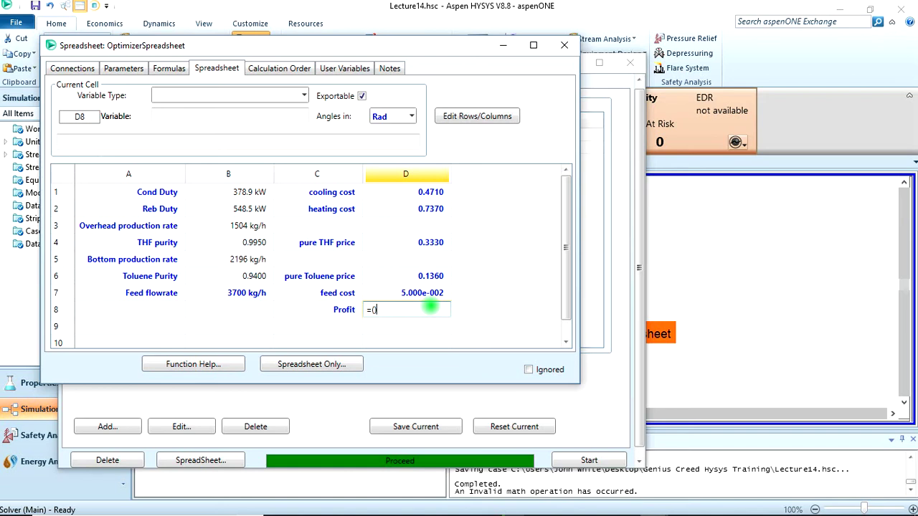
{"action": "key", "text": "Return"}
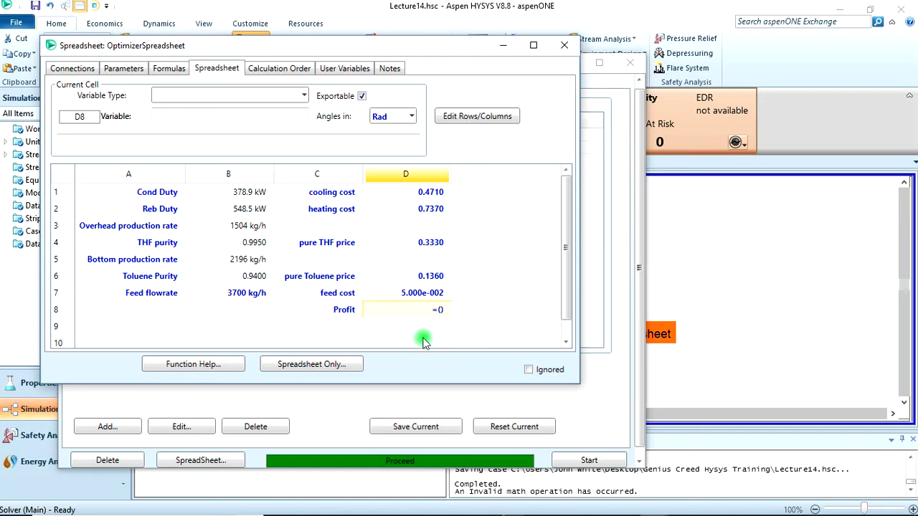
{"action": "left_click", "coordinate": [77, 143]}
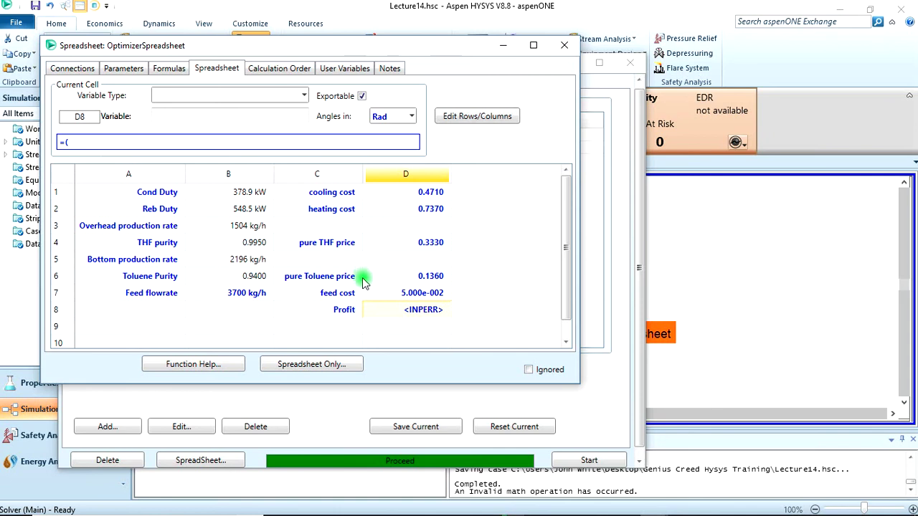
Step: Add the revenue terms D4*B4*B3 + D6*B6*B5 to the profit formula in cell D8
{"action": "left_click", "coordinate": [415, 281]}
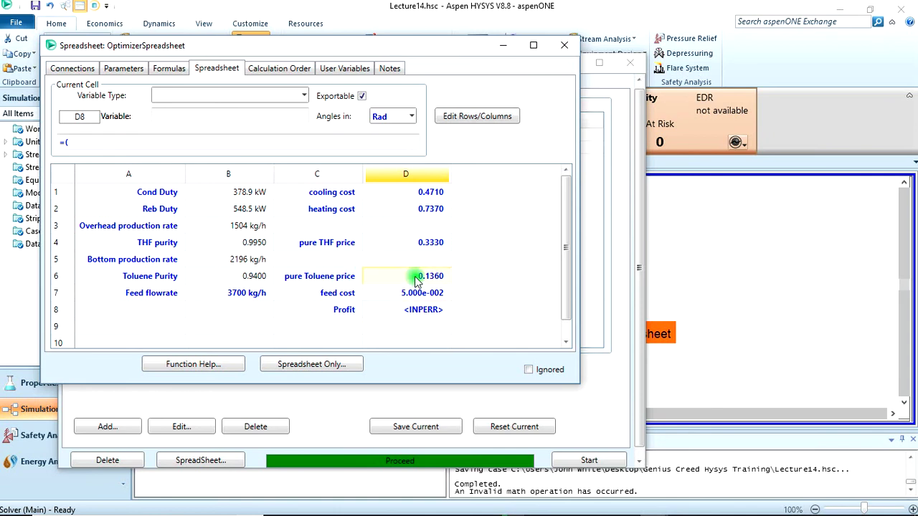
{"action": "left_click", "coordinate": [247, 277]}
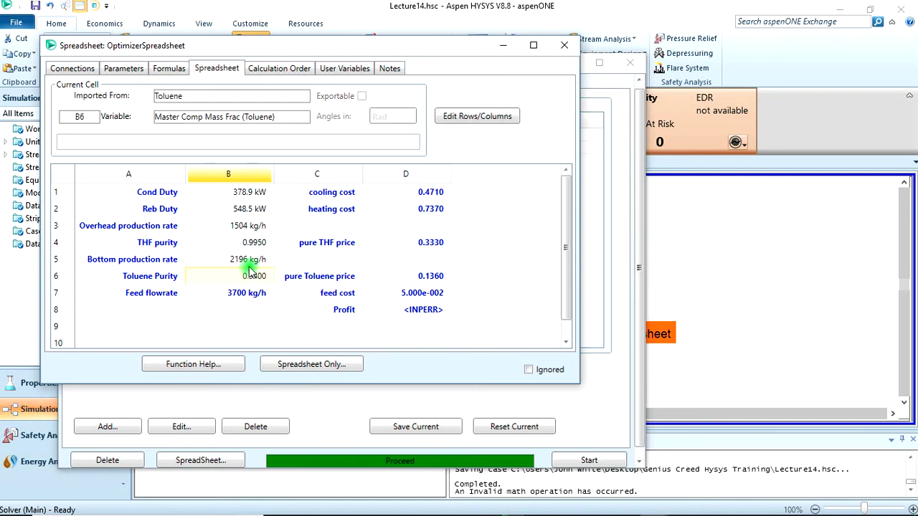
{"action": "left_click", "coordinate": [413, 309]}
{"action": "left_click", "coordinate": [84, 143]}
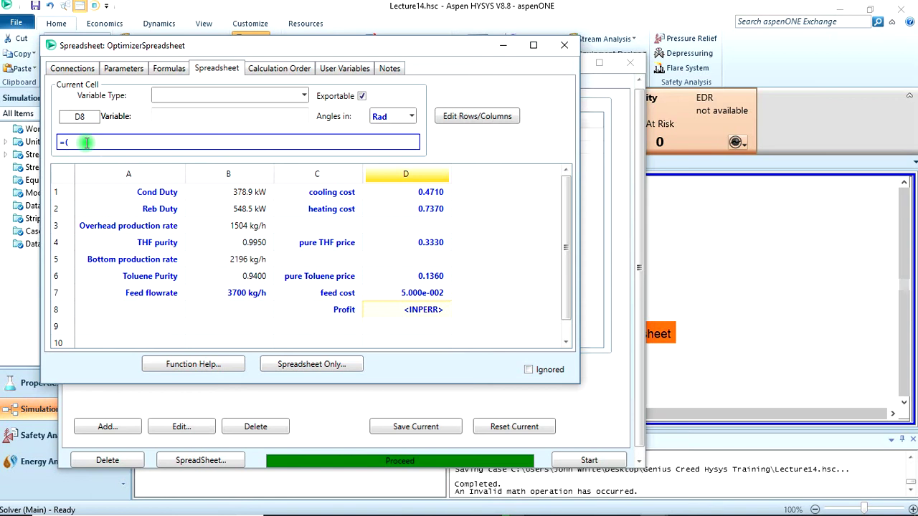
{"action": "type", "text": "D4*B4*B3 +"}
{"action": "type", "text": "D6 * B6 *B5"}
{"action": "key", "text": "Left"}
{"action": "key", "text": "Left"}
{"action": "key", "text": "Left"}
{"action": "key", "text": "Left"}
{"action": "key", "text": "BackSpace"}
{"action": "key", "text": "Left"}
{"action": "key", "text": "BackSpace"}
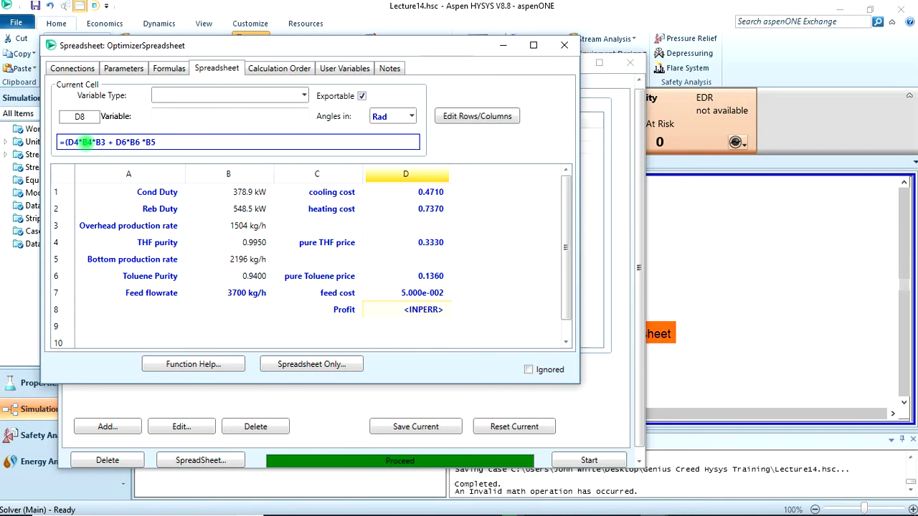
{"action": "key", "text": "Right"}
{"action": "key", "text": "Right"}
{"action": "key", "text": "Right"}
{"action": "key", "text": "Right"}
{"action": "key", "text": "Right"}
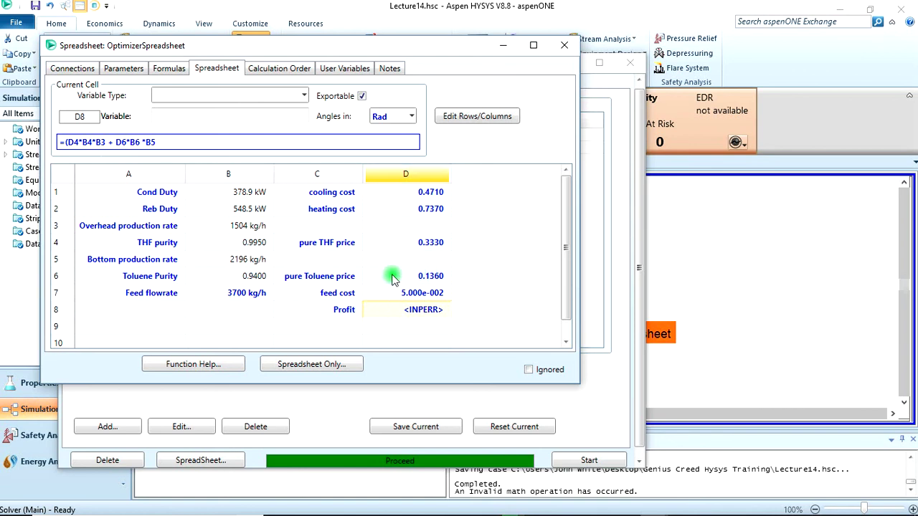
Step: Complete the D8 profit formula by closing the revenue bracket and subtracting the costs (D7*B7 + D1*B1 + D2*B2)
{"action": "left_click", "coordinate": [167, 141]}
{"action": "type", "text": ")-("}
{"action": "type", "text": "D7*B7 +"}
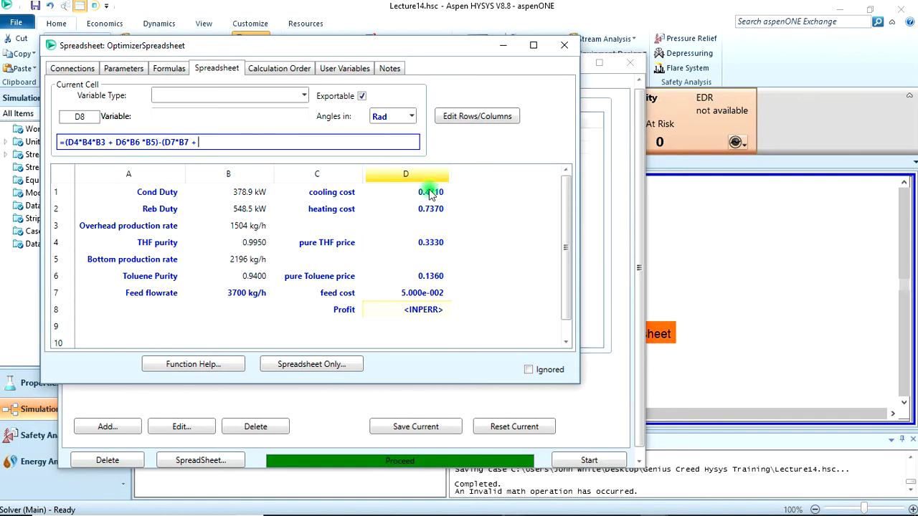
{"action": "type", "text": "D1*B1 + D2 *B2)"}
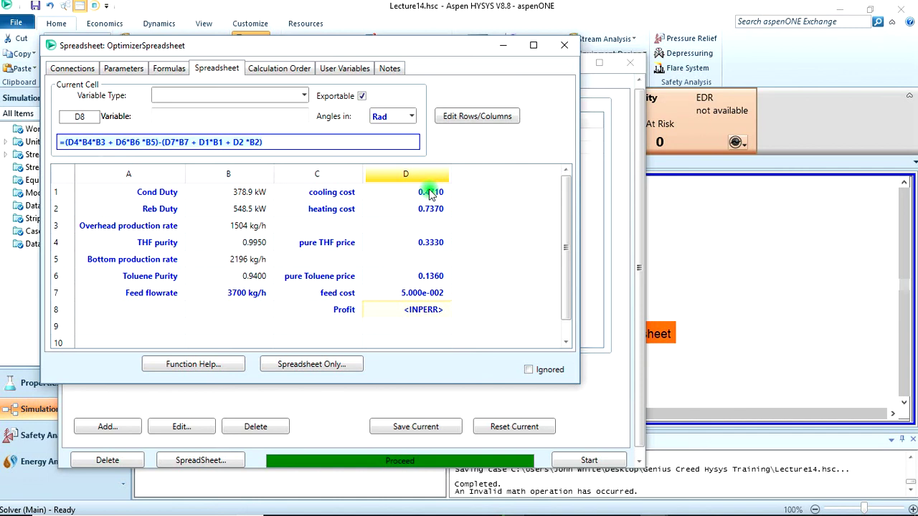
{"action": "key", "text": "Return"}
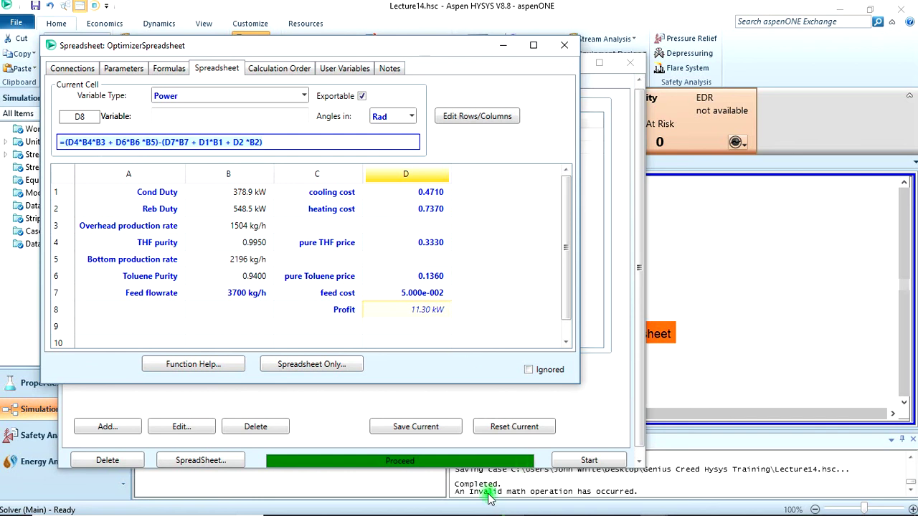
Step: Change the variable type of profit cell D8 to Unitless
{"action": "left_click", "coordinate": [462, 493]}
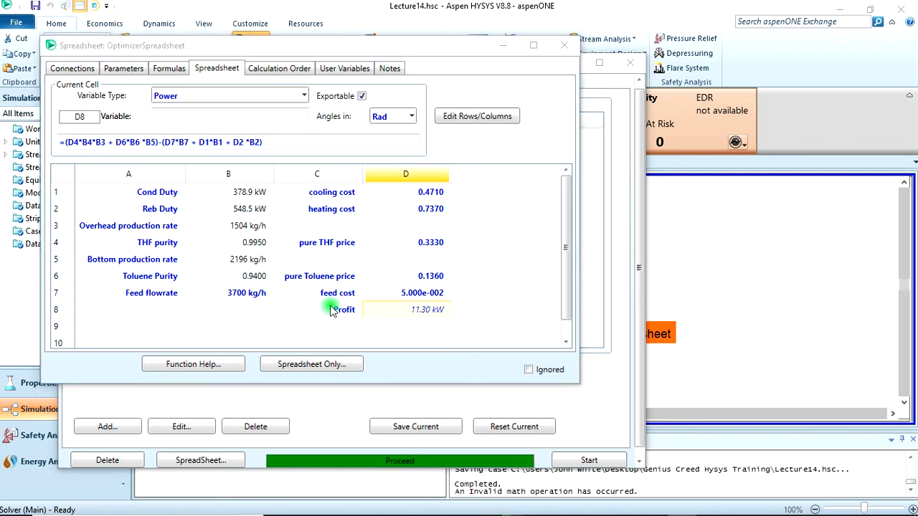
{"action": "left_click", "coordinate": [304, 96]}
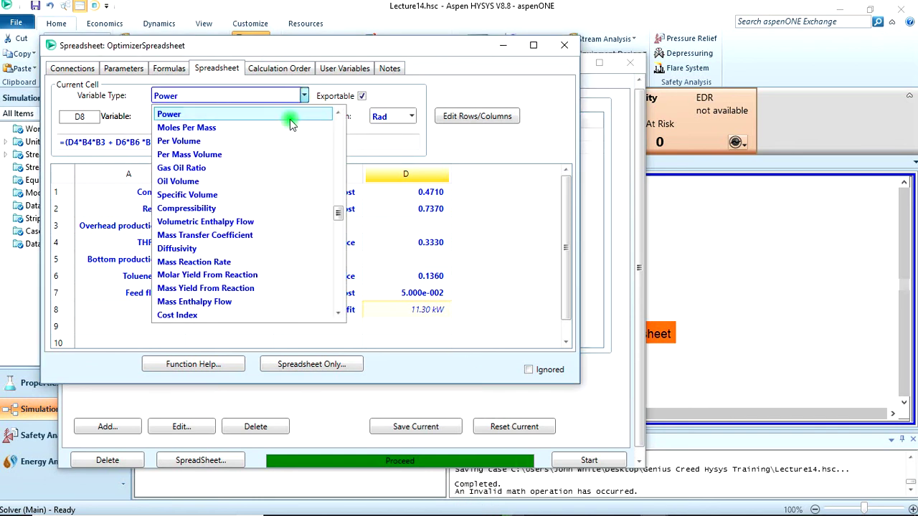
{"action": "scroll", "coordinate": [285, 170], "scroll_direction": "up", "scroll_amount": 14}
{"action": "scroll", "coordinate": [285, 172], "scroll_direction": "up", "scroll_amount": 12}
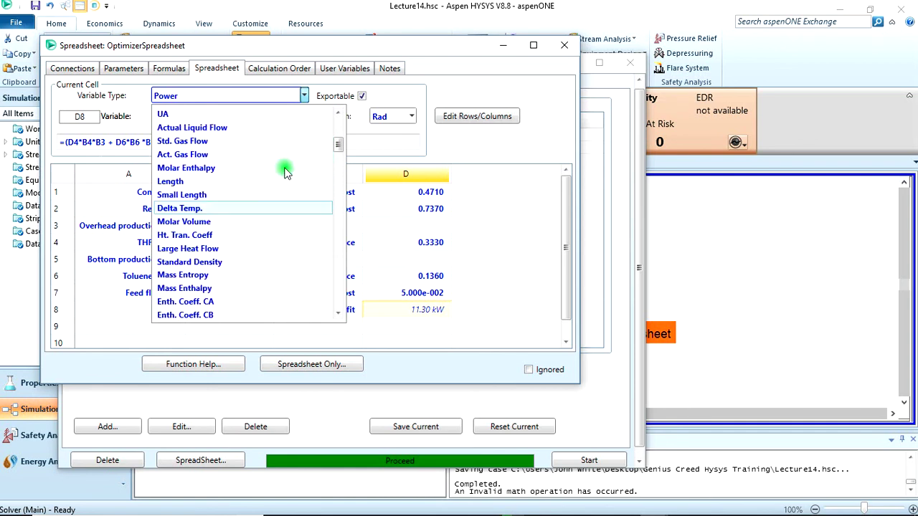
{"action": "scroll", "coordinate": [285, 172], "scroll_direction": "down", "scroll_amount": 4}
{"action": "scroll", "coordinate": [285, 172], "scroll_direction": "down", "scroll_amount": 6}
{"action": "scroll", "coordinate": [283, 170], "scroll_direction": "up", "scroll_amount": 10}
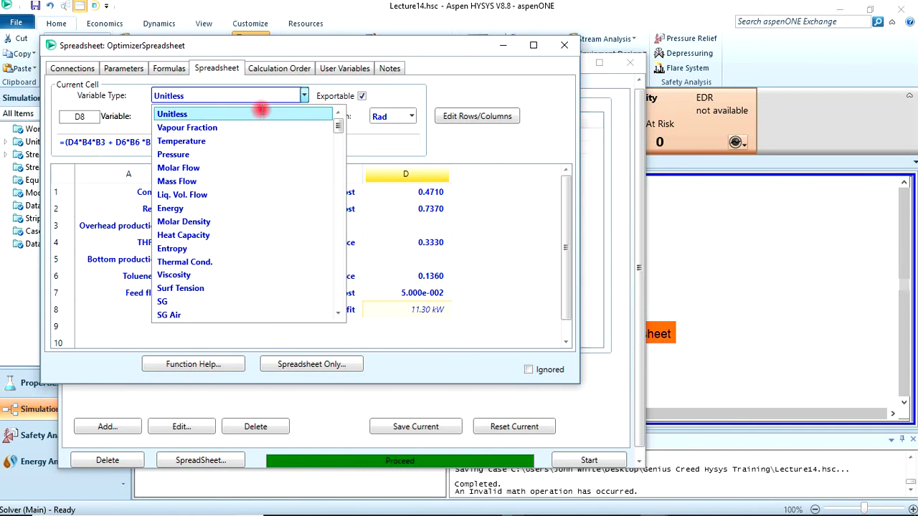
{"action": "left_click", "coordinate": [261, 114]}
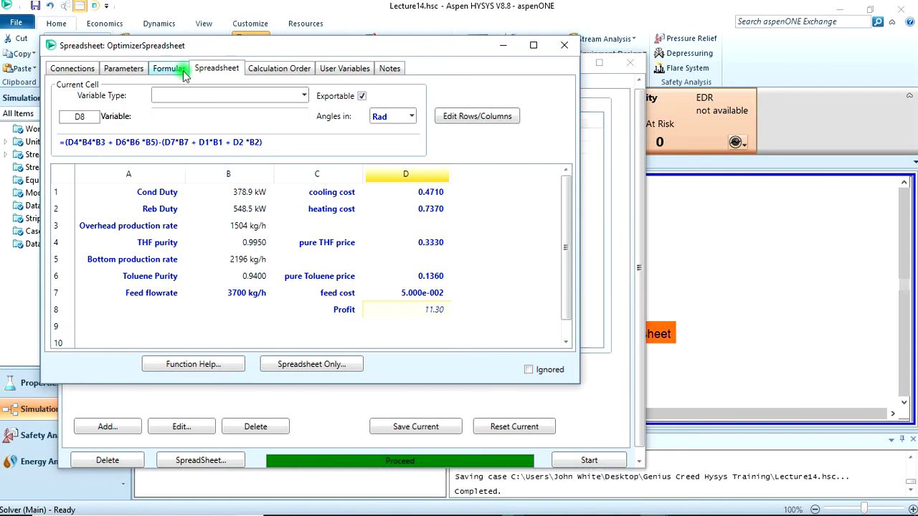
Step: Review the spreadsheet's formula summary and imported variable connections, and close the spreadsheet
{"action": "left_click", "coordinate": [169, 68]}
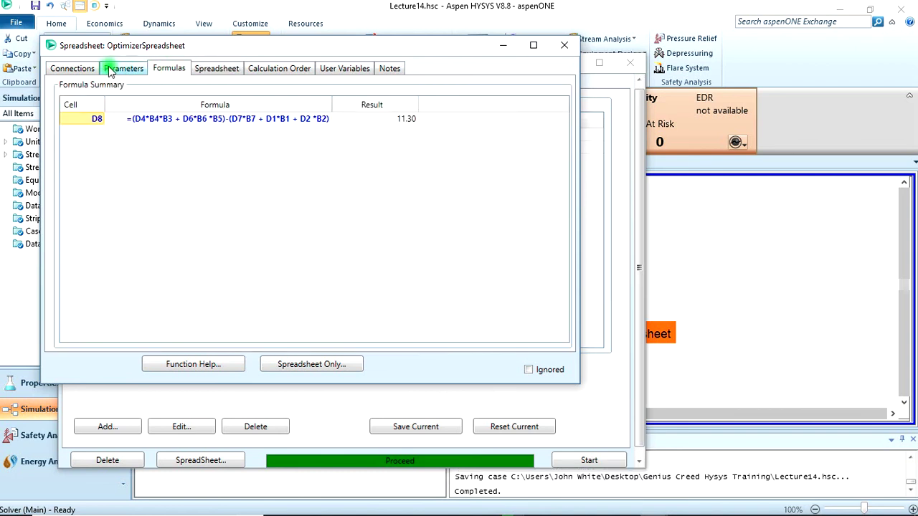
{"action": "left_click", "coordinate": [74, 69]}
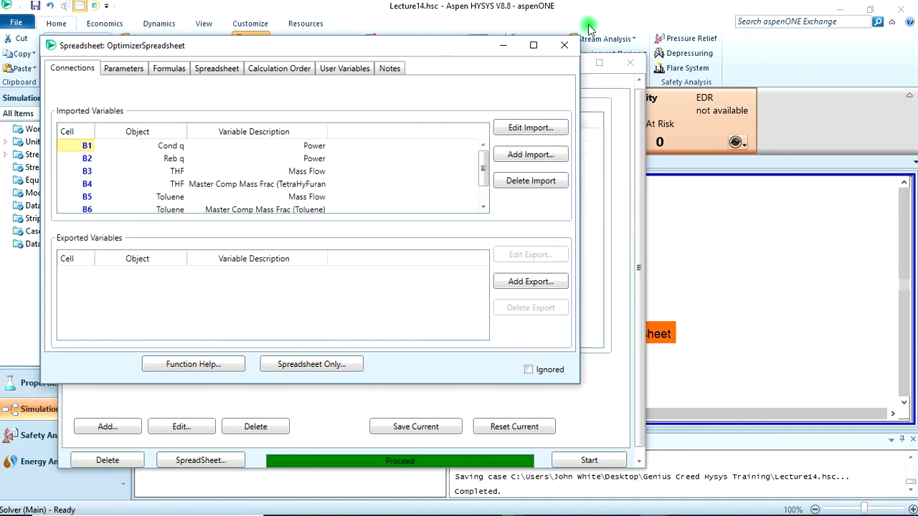
{"action": "left_click", "coordinate": [564, 46]}
Step: Set the Optimizer's objective function to maximize the profit in spreadsheet cell D8
{"action": "left_click", "coordinate": [352, 201]}
{"action": "left_click", "coordinate": [179, 84]}
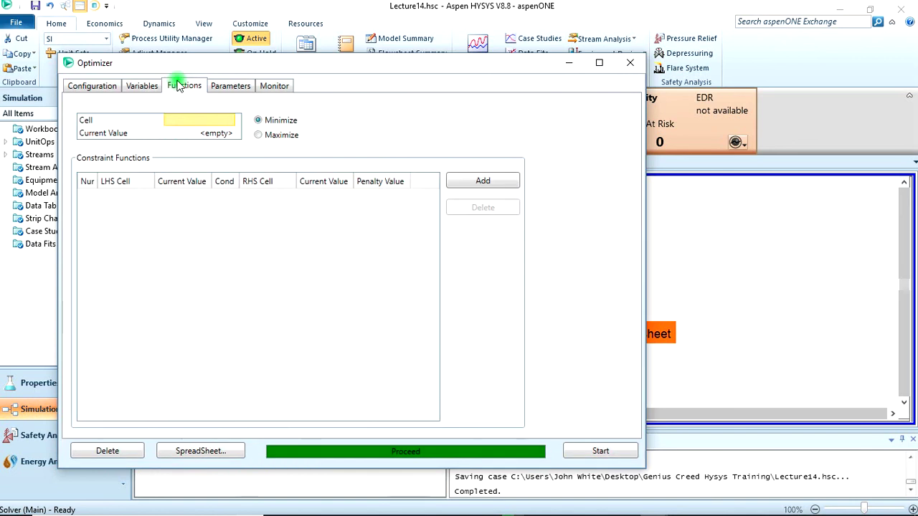
{"action": "left_click", "coordinate": [220, 122]}
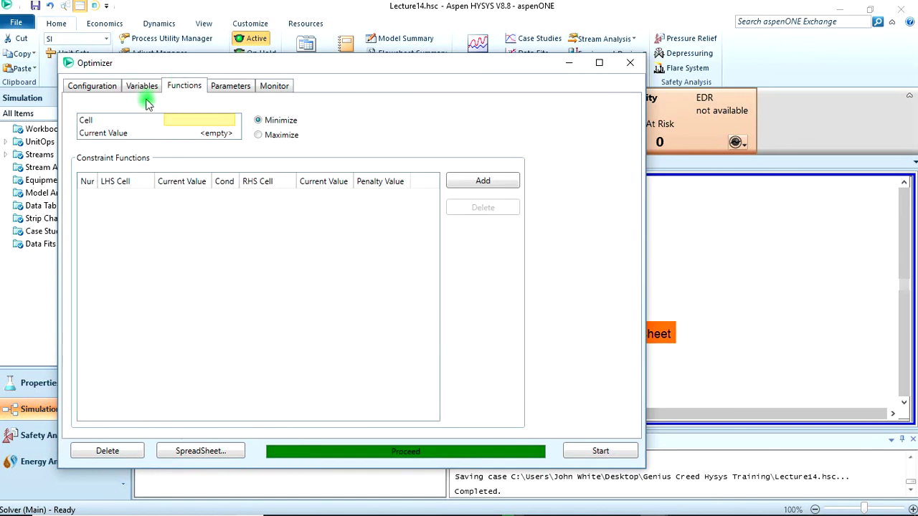
{"action": "left_click", "coordinate": [229, 452]}
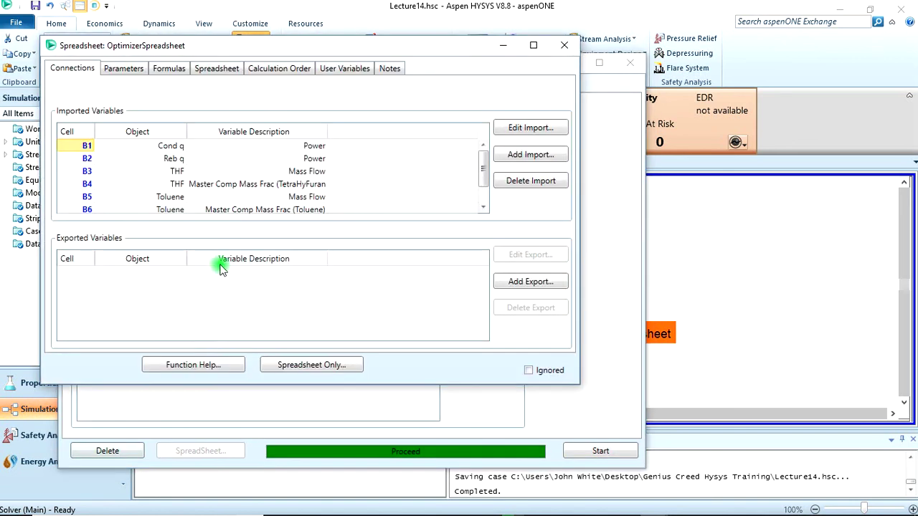
{"action": "left_click", "coordinate": [217, 67]}
{"action": "left_click", "coordinate": [412, 309]}
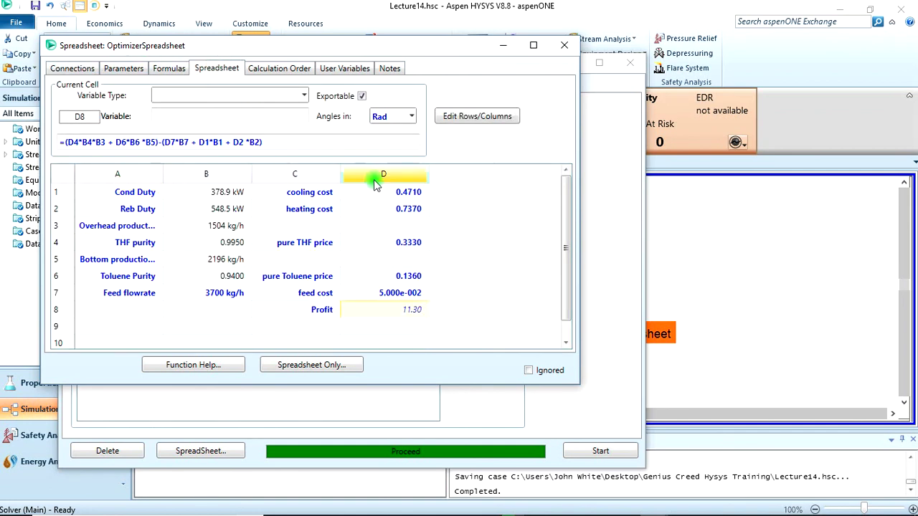
{"action": "left_click", "coordinate": [564, 41]}
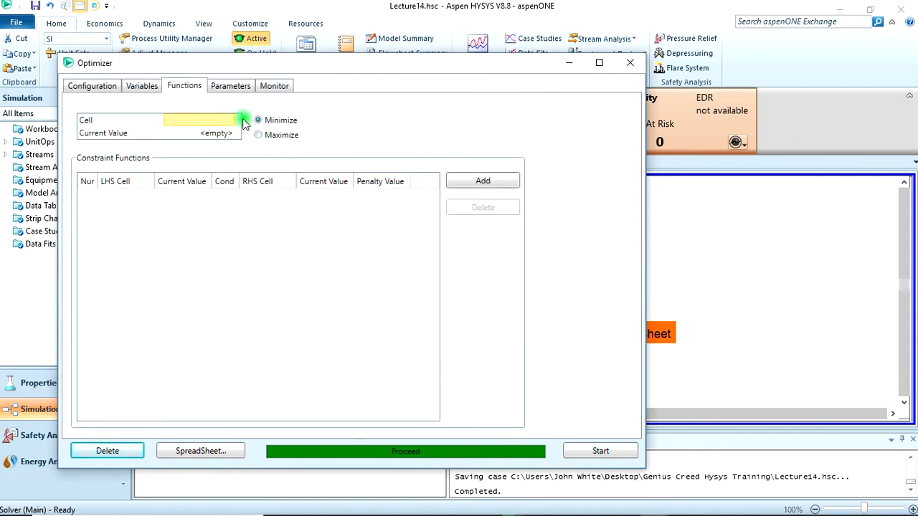
{"action": "left_click", "coordinate": [232, 120]}
{"action": "left_click", "coordinate": [206, 301]}
{"action": "left_click", "coordinate": [265, 126]}
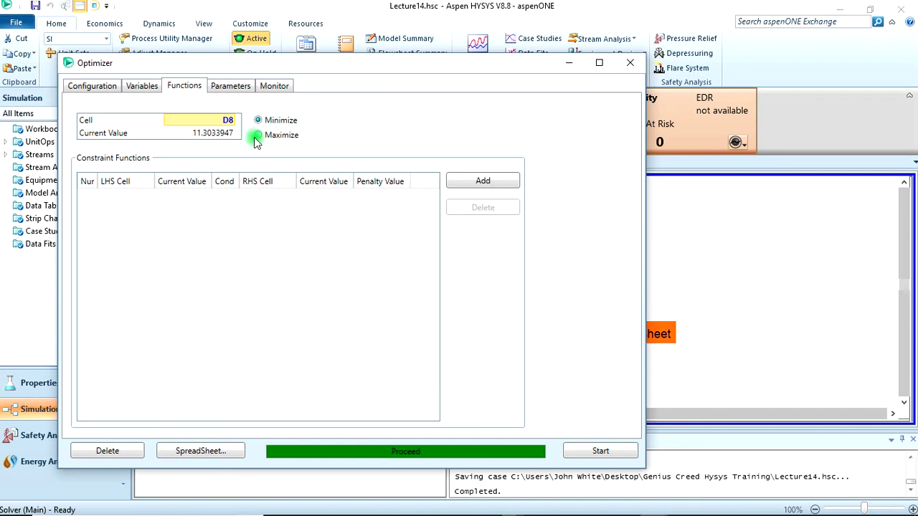
{"action": "left_click", "coordinate": [259, 136]}
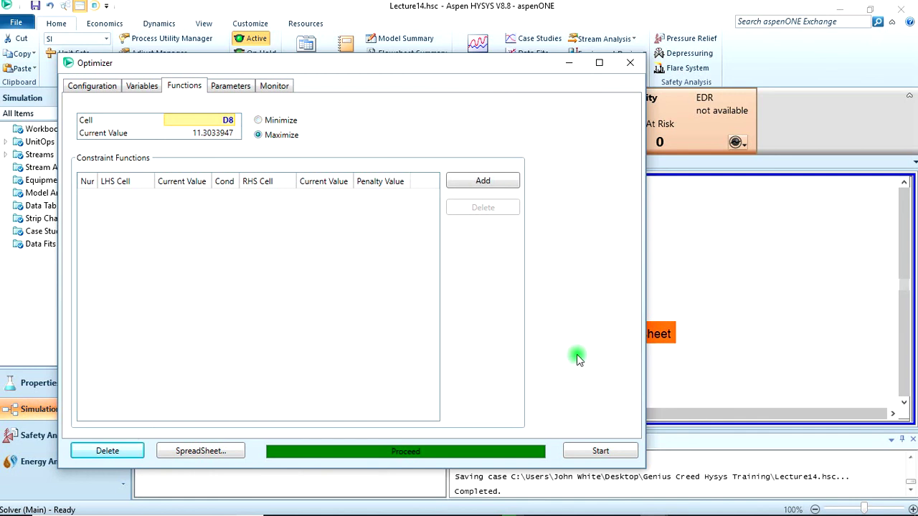
Step: Run the Optimizer to maximize the profit, check the objective cell's resulting value, and close the Optimizer
{"action": "left_click", "coordinate": [603, 451]}
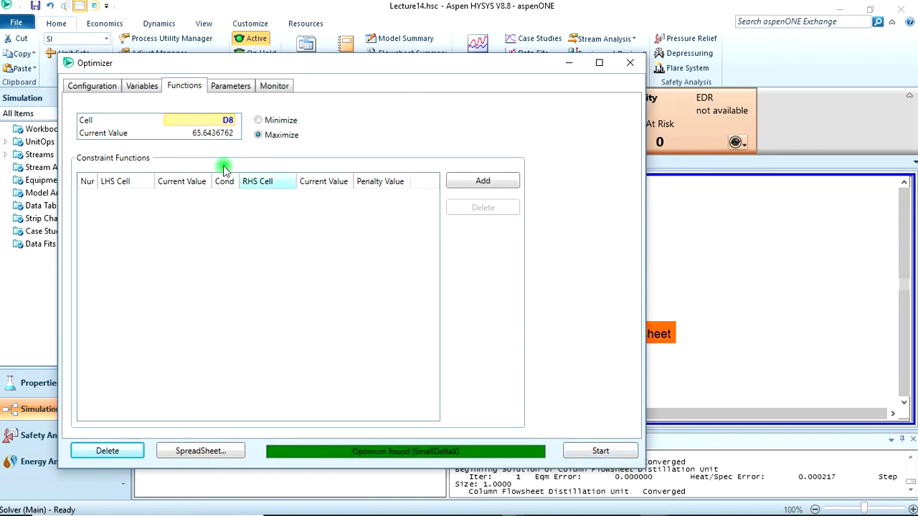
{"action": "left_click", "coordinate": [203, 139]}
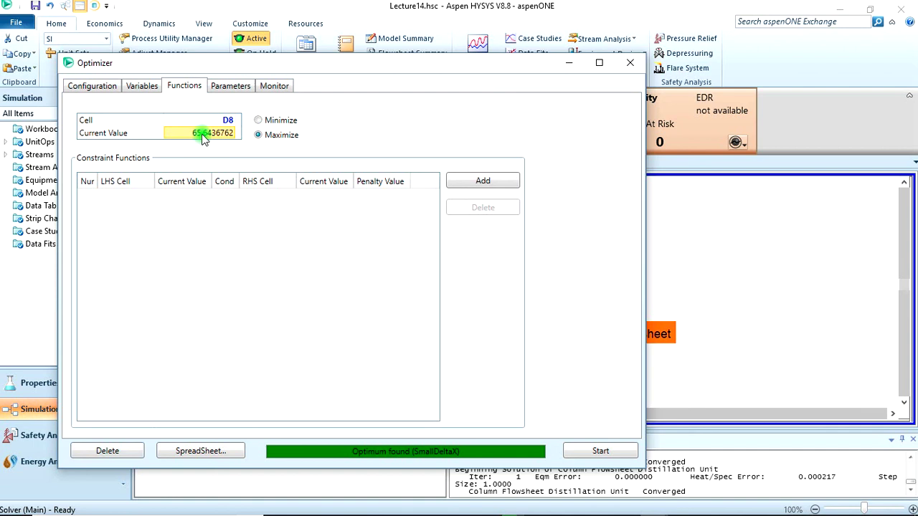
{"action": "left_click", "coordinate": [632, 65]}
Step: Open OptimizerSpreadsheet to review the optimized duties, flows, purities and profit, and close it
{"action": "left_click_drag", "start_coordinate": [615, 307], "coordinate": [660, 285]}
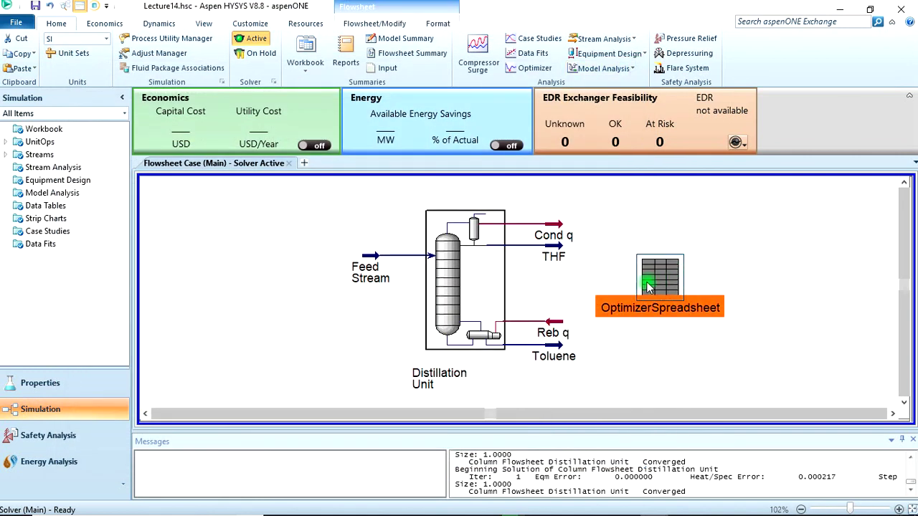
{"action": "double_click", "coordinate": [660, 284]}
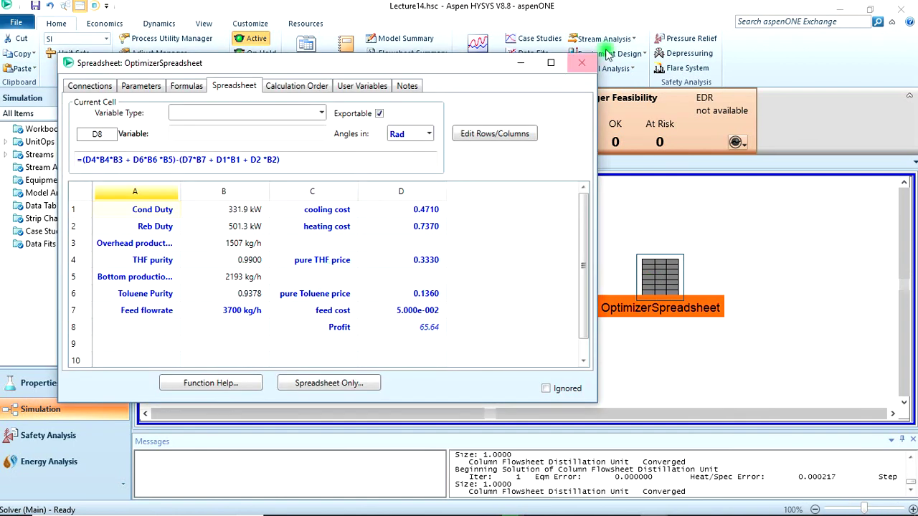
{"action": "left_click", "coordinate": [582, 63]}
{"action": "left_click", "coordinate": [757, 246]}
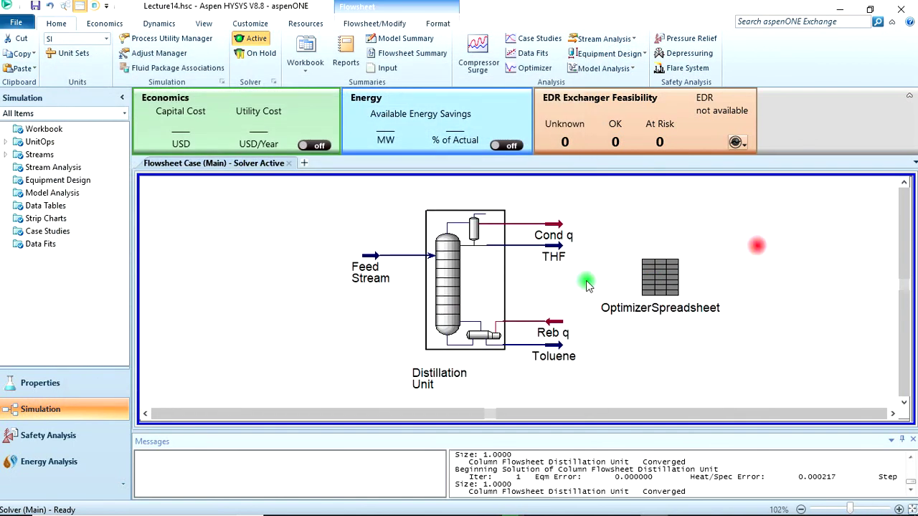
Step: Open the Distillation Unit's Monitor page and examine the optimized THF and toluene purity specs, reflux ratio and distillate rate
{"action": "double_click", "coordinate": [458, 271]}
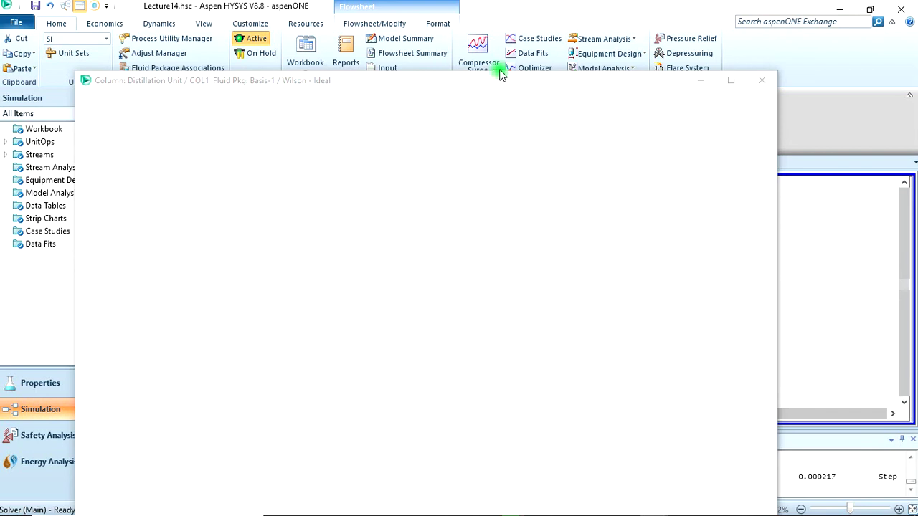
{"action": "left_click_drag", "start_coordinate": [501, 77], "coordinate": [485, 29]}
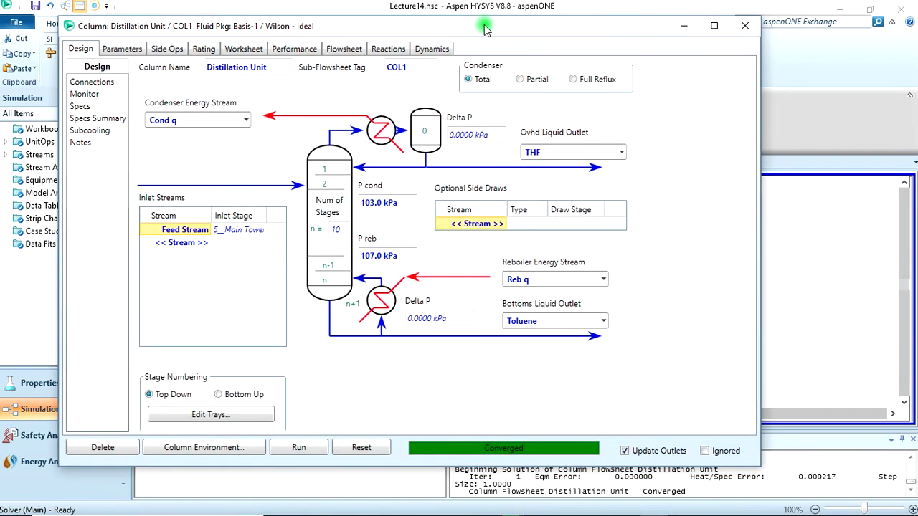
{"action": "left_click", "coordinate": [84, 94]}
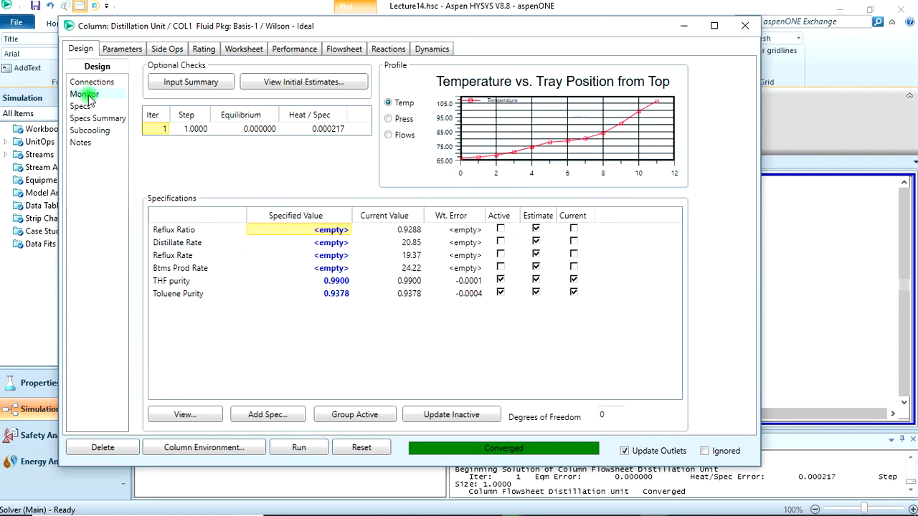
{"action": "left_click", "coordinate": [337, 283]}
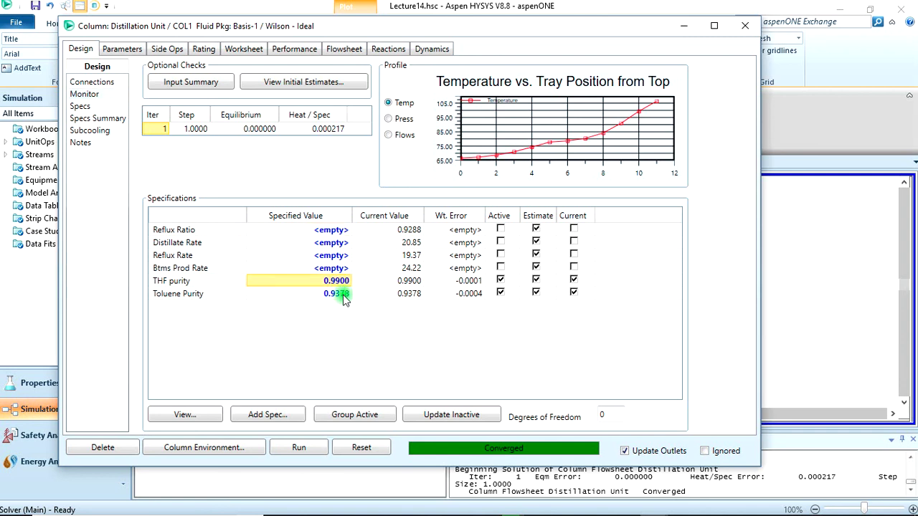
{"action": "left_click", "coordinate": [344, 299]}
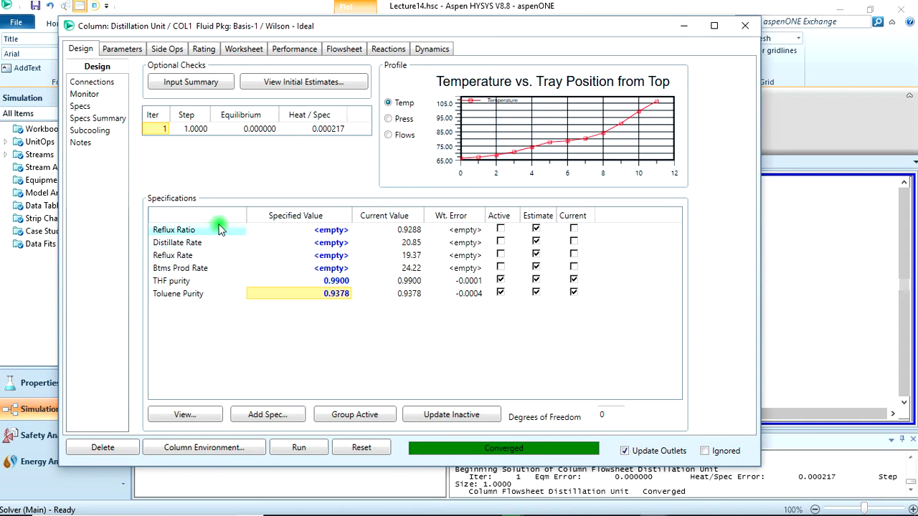
{"action": "left_click", "coordinate": [407, 230]}
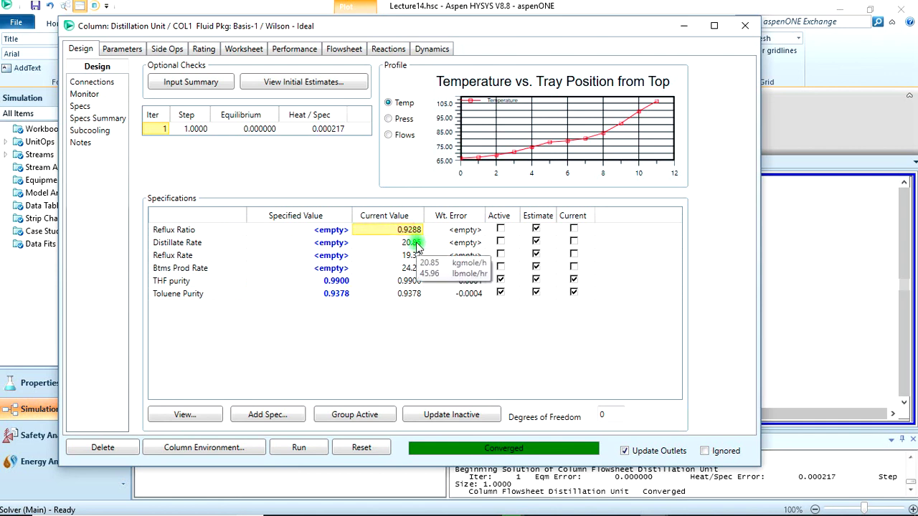
{"action": "left_click", "coordinate": [418, 246]}
Step: Switch to the running PowerPoint slide show and advance from the optimization data to the closing slide
{"action": "mouse_move", "coordinate": [535, 504]}
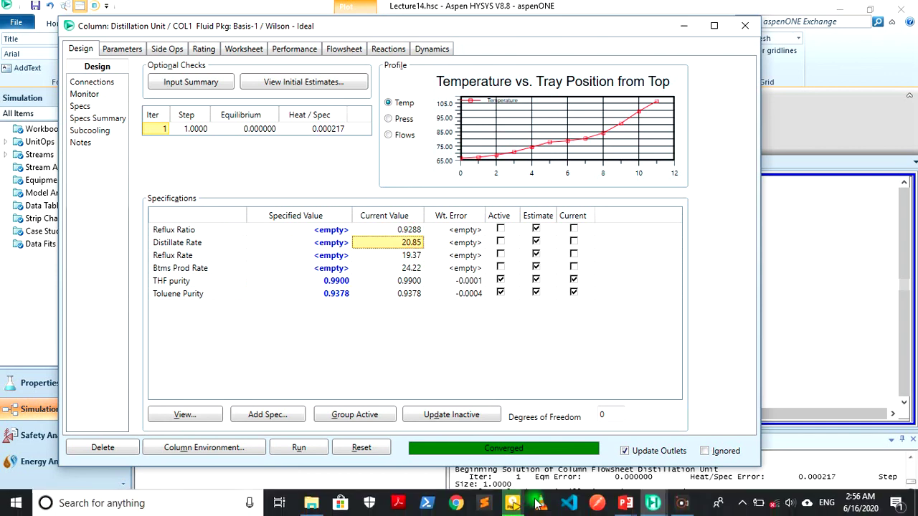
{"action": "key", "text": "alt+Tab"}
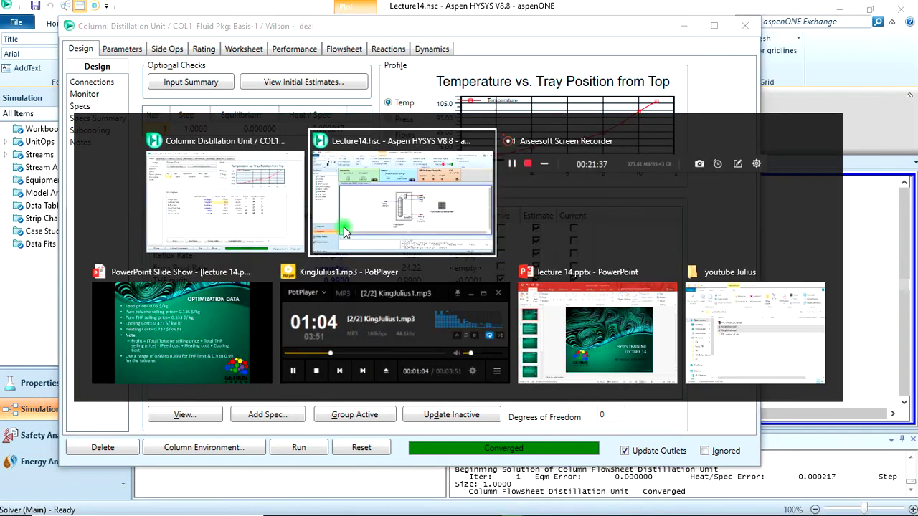
{"action": "key", "text": "alt+Tab"}
{"action": "key", "text": "alt+Tab"}
{"action": "key", "text": "alt+Tab"}
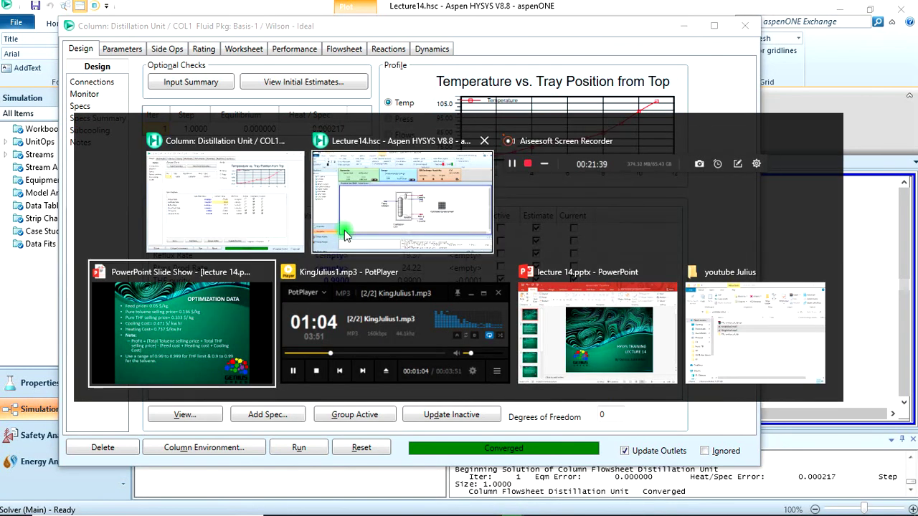
{"action": "key", "text": "alt+shift+Tab"}
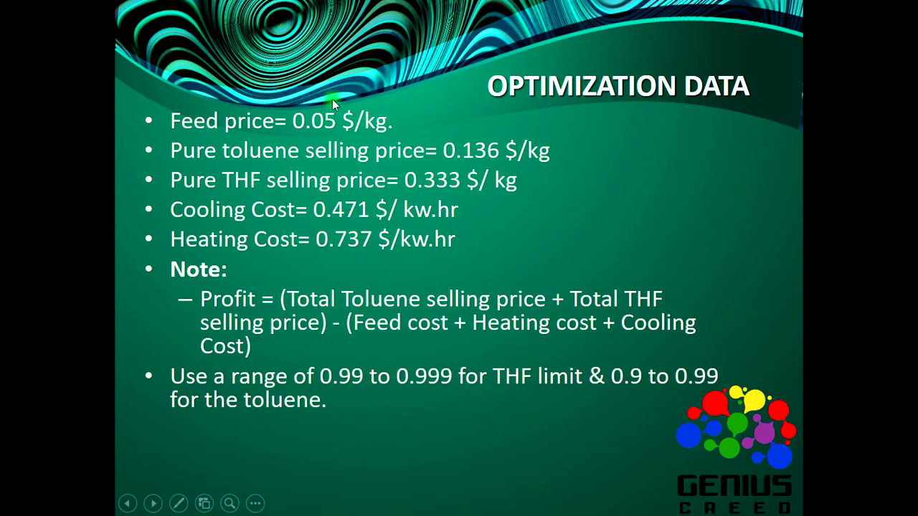
{"action": "left_click", "coordinate": [585, 230]}
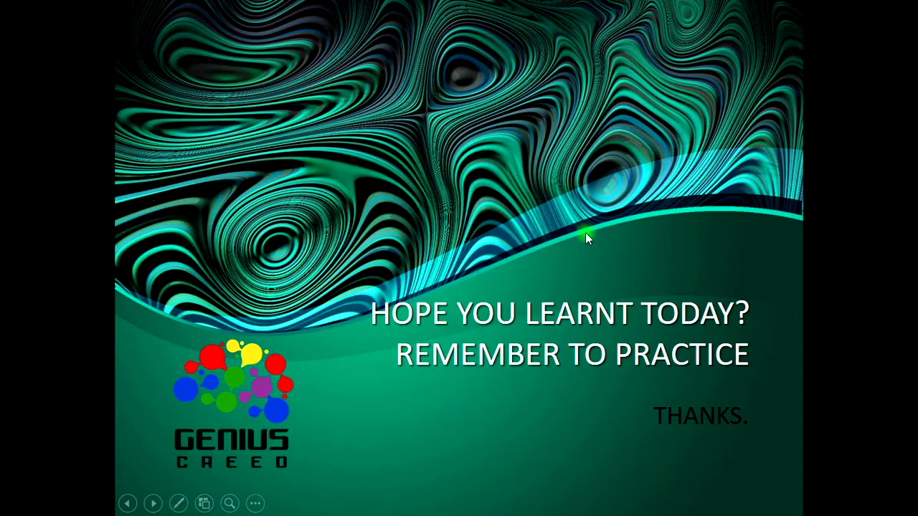